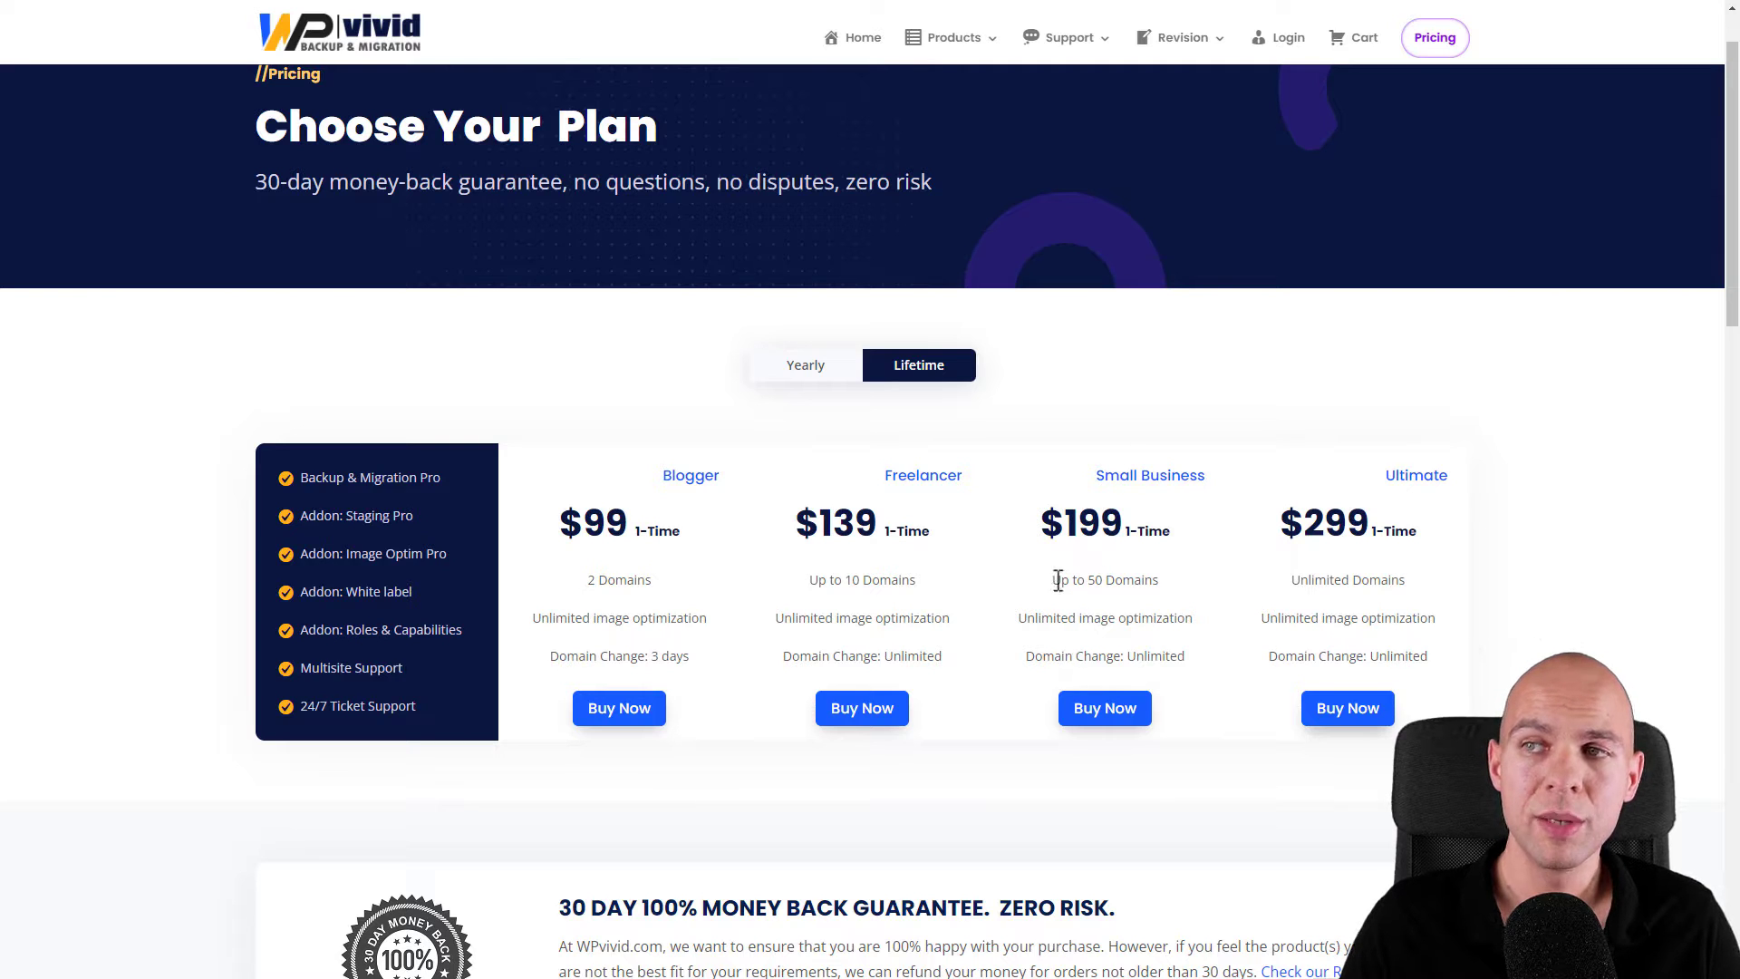
- Compare Small Business (50 domains) with Ultimate (unlimited), then add Small Business Lifetime to the cart
drag(1051, 580, 1183, 591)
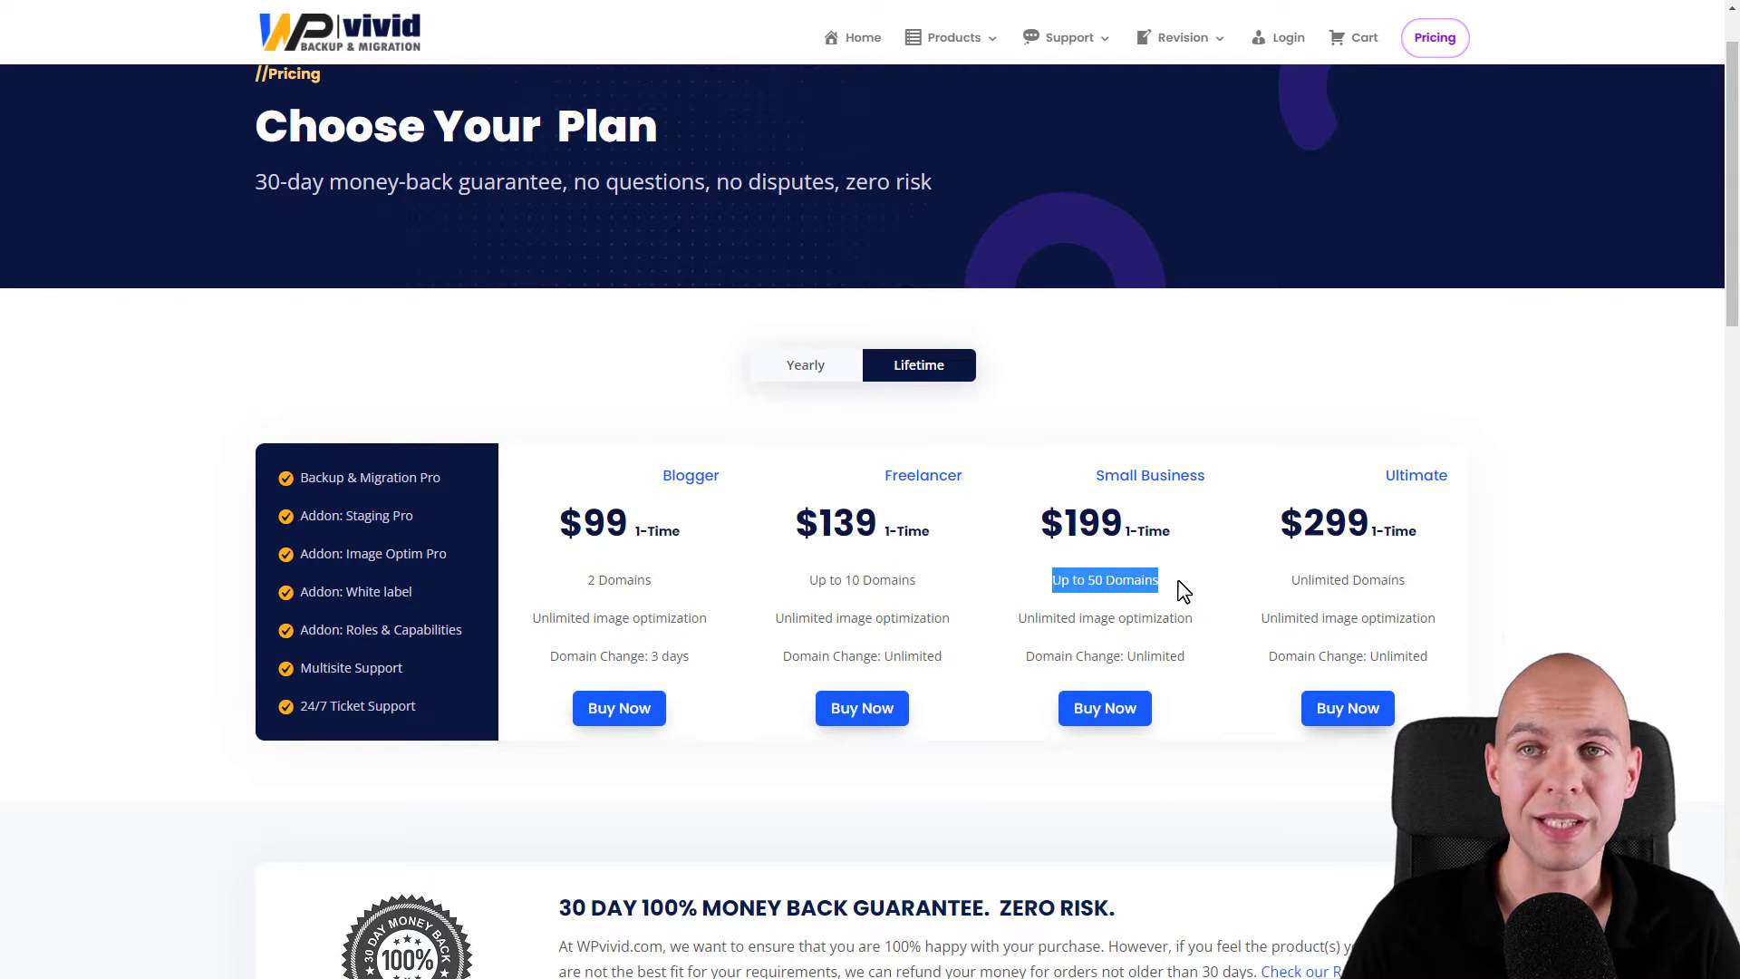
drag(1291, 581, 1418, 588)
click(1420, 587)
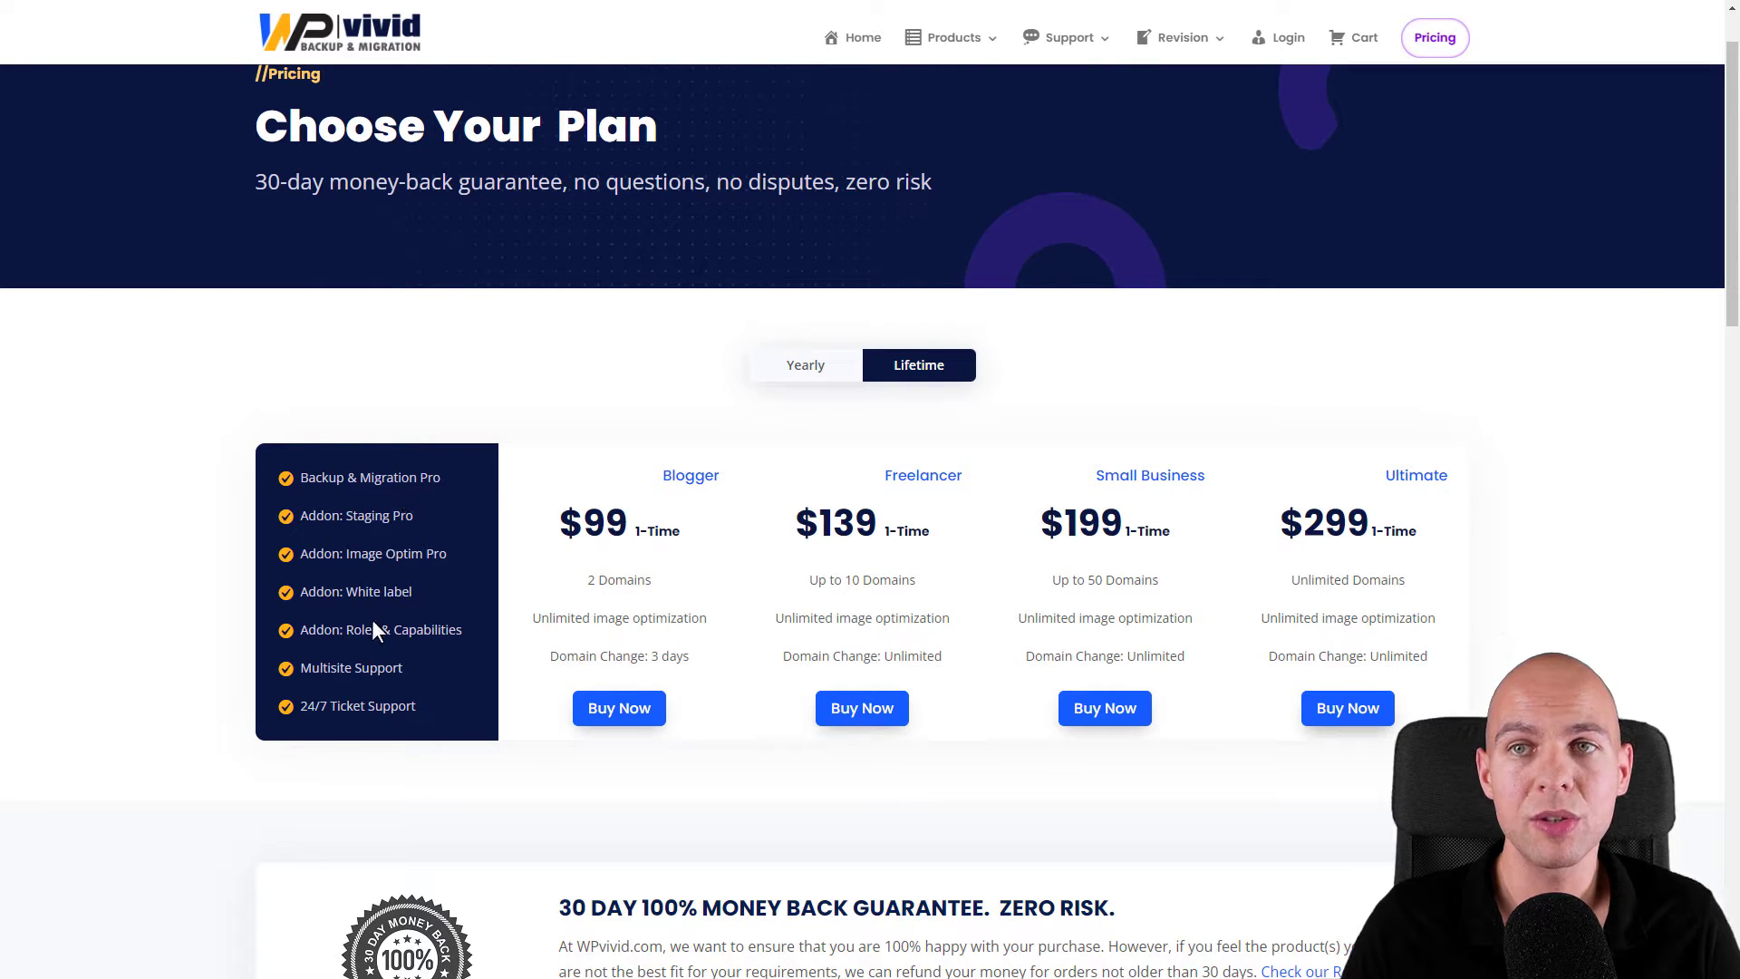
drag(471, 481, 294, 477)
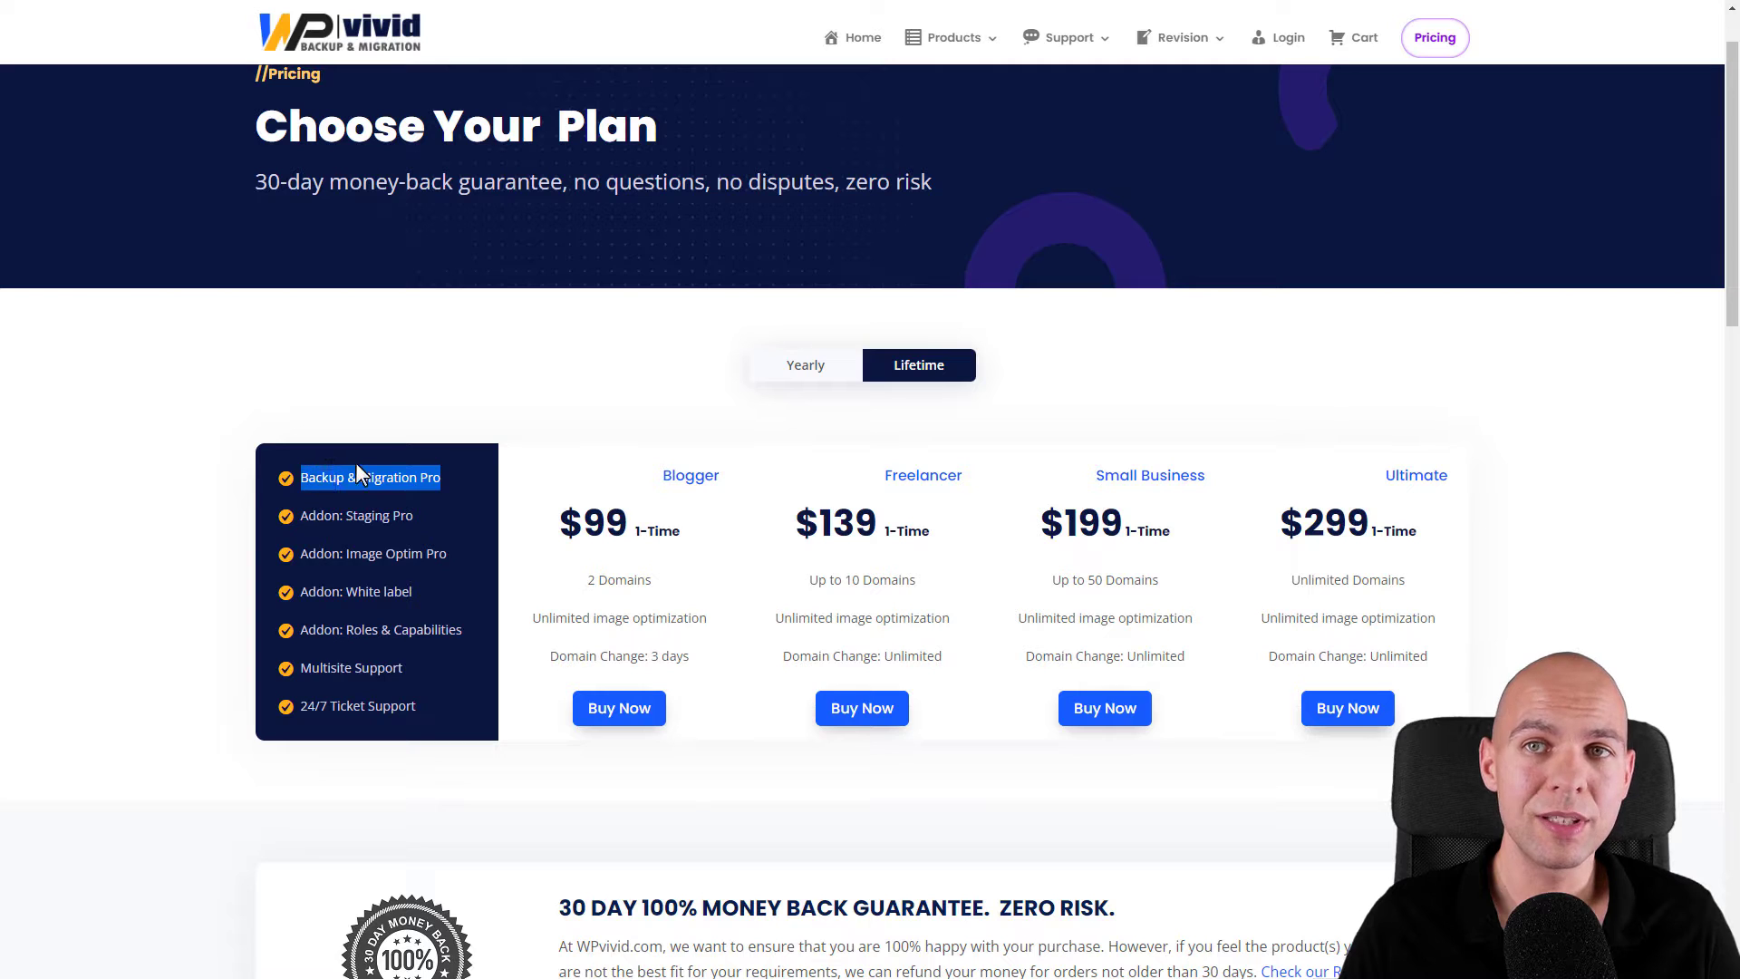
click(412, 478)
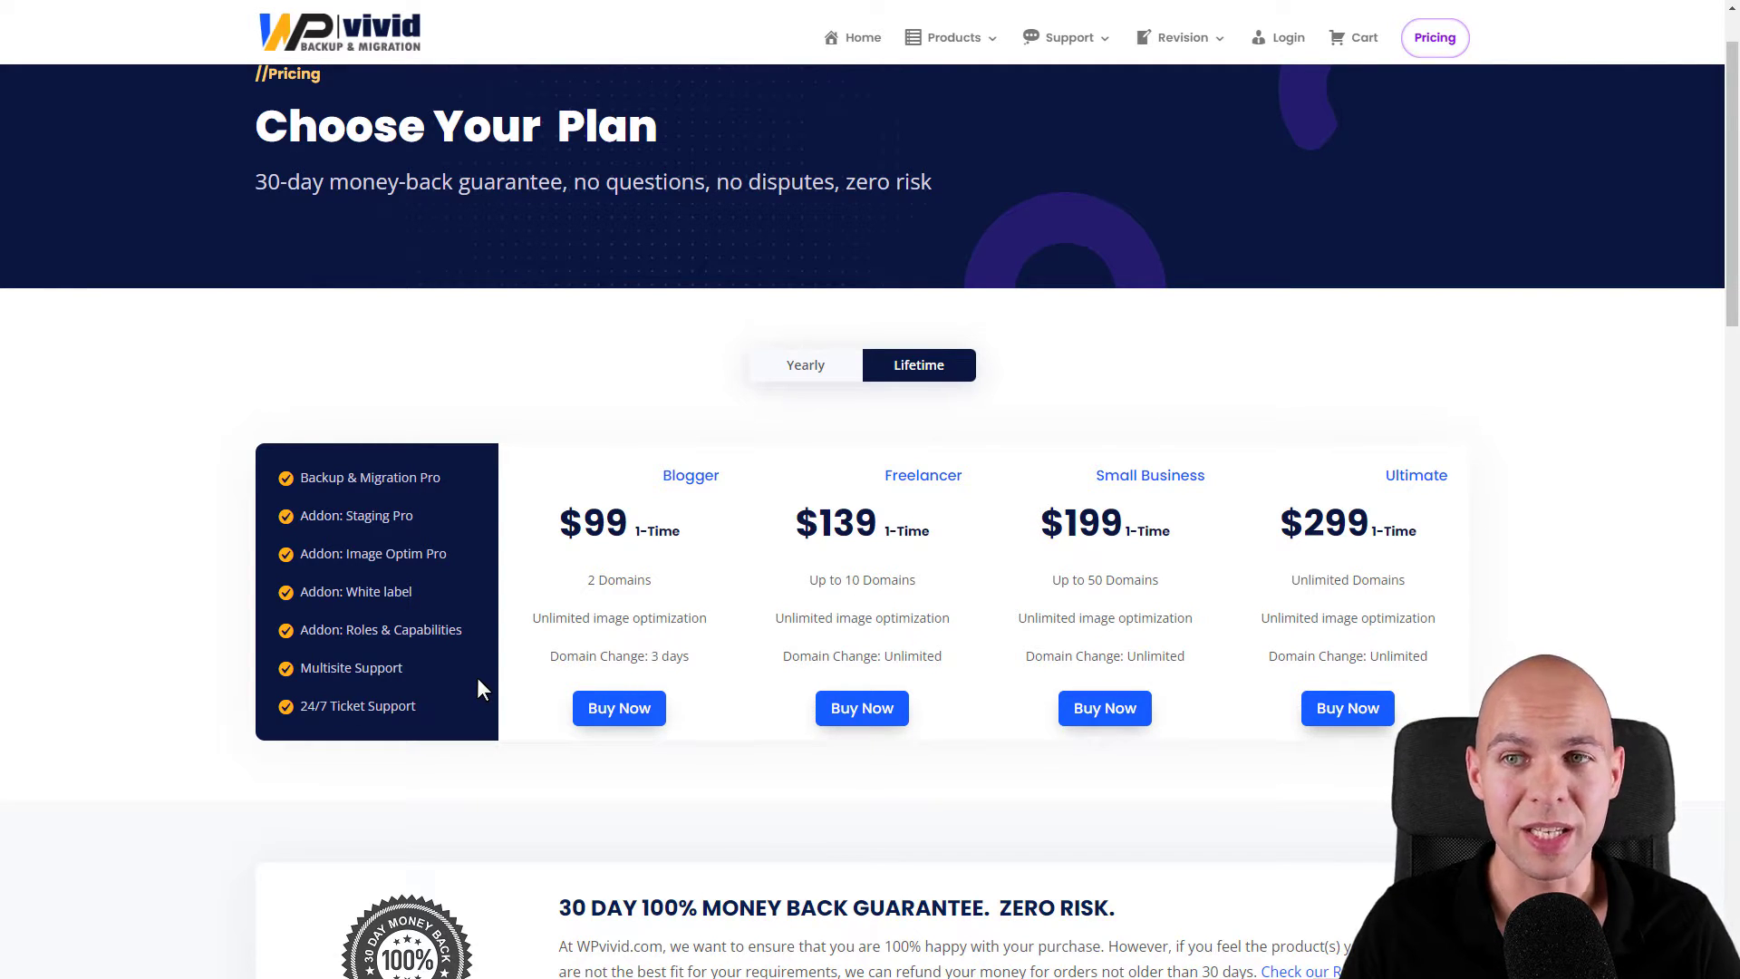
scroll(477, 679, down, 2)
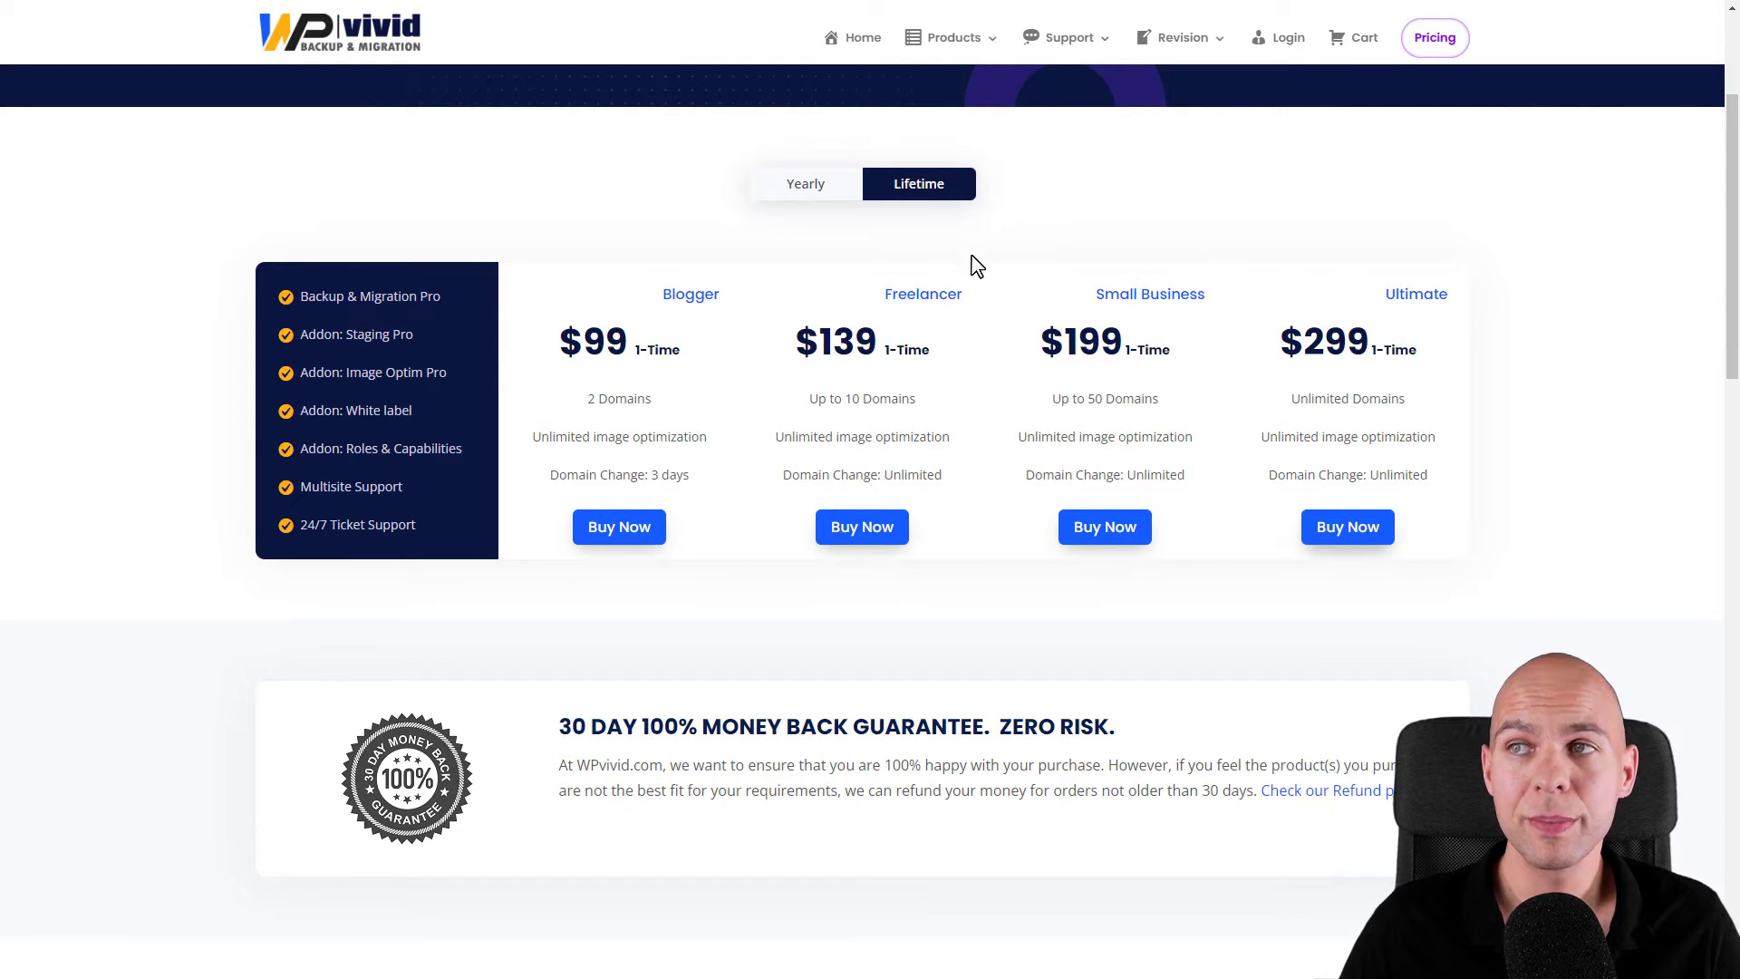
click(1100, 543)
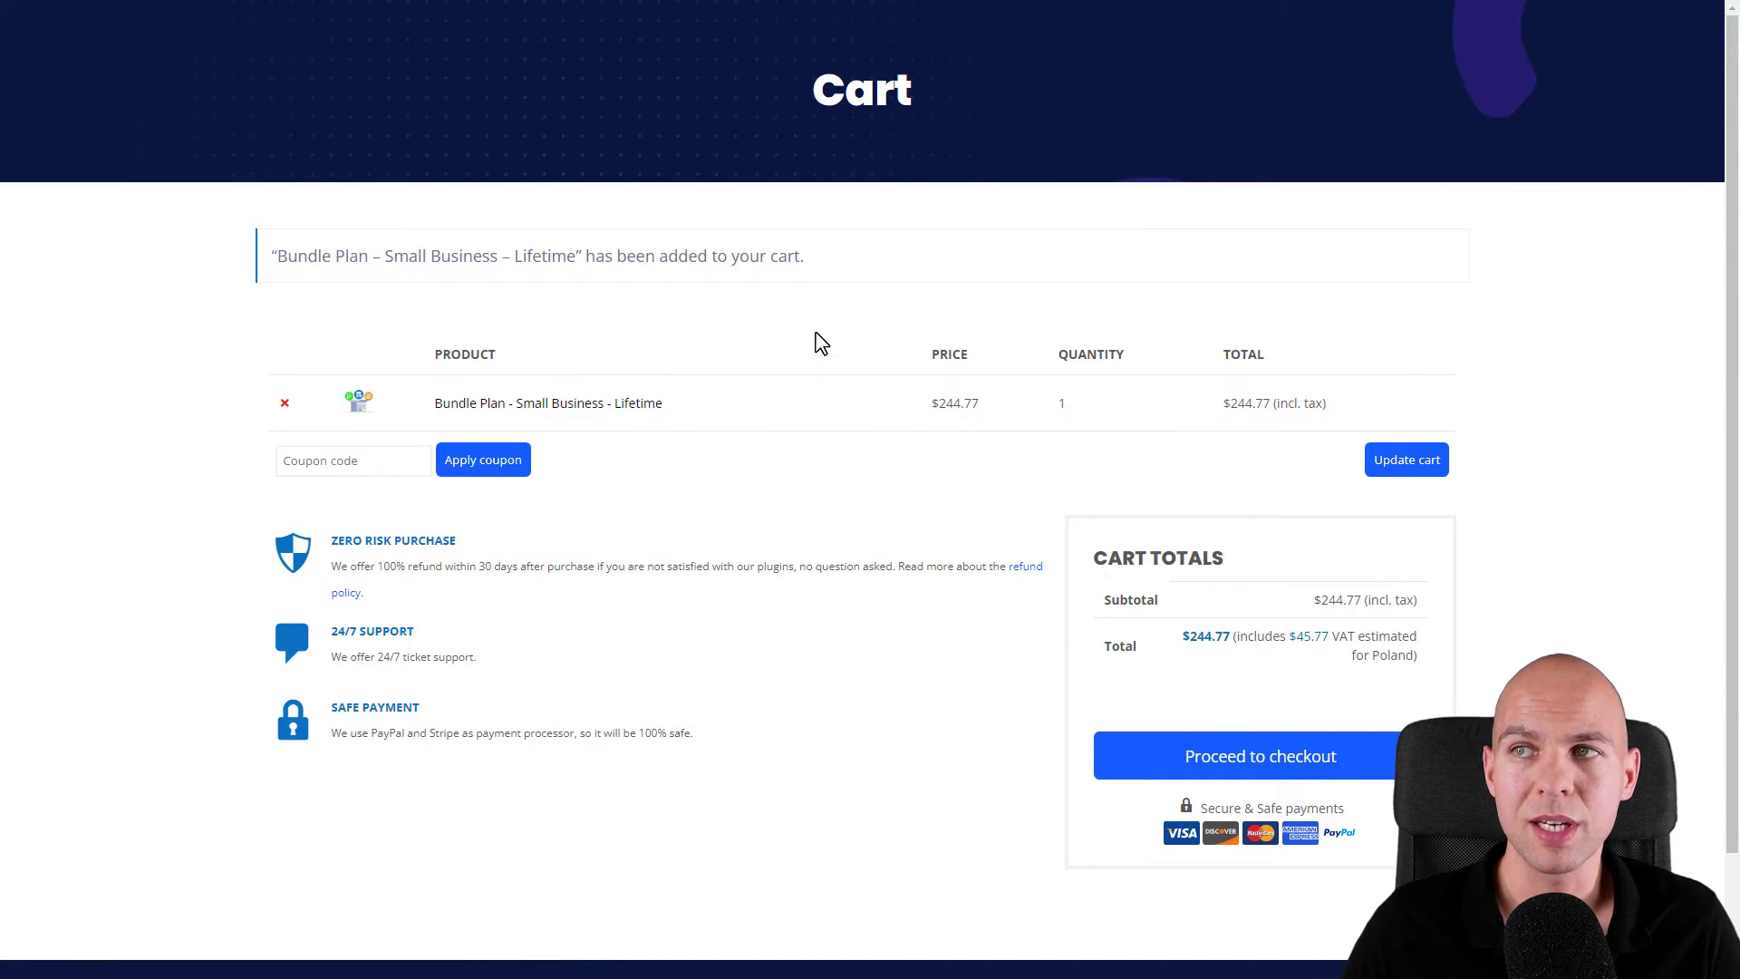
- Check out the Small Business Lifetime bundle and download wpvivid-installer.zip from the account Downloads
click(1306, 769)
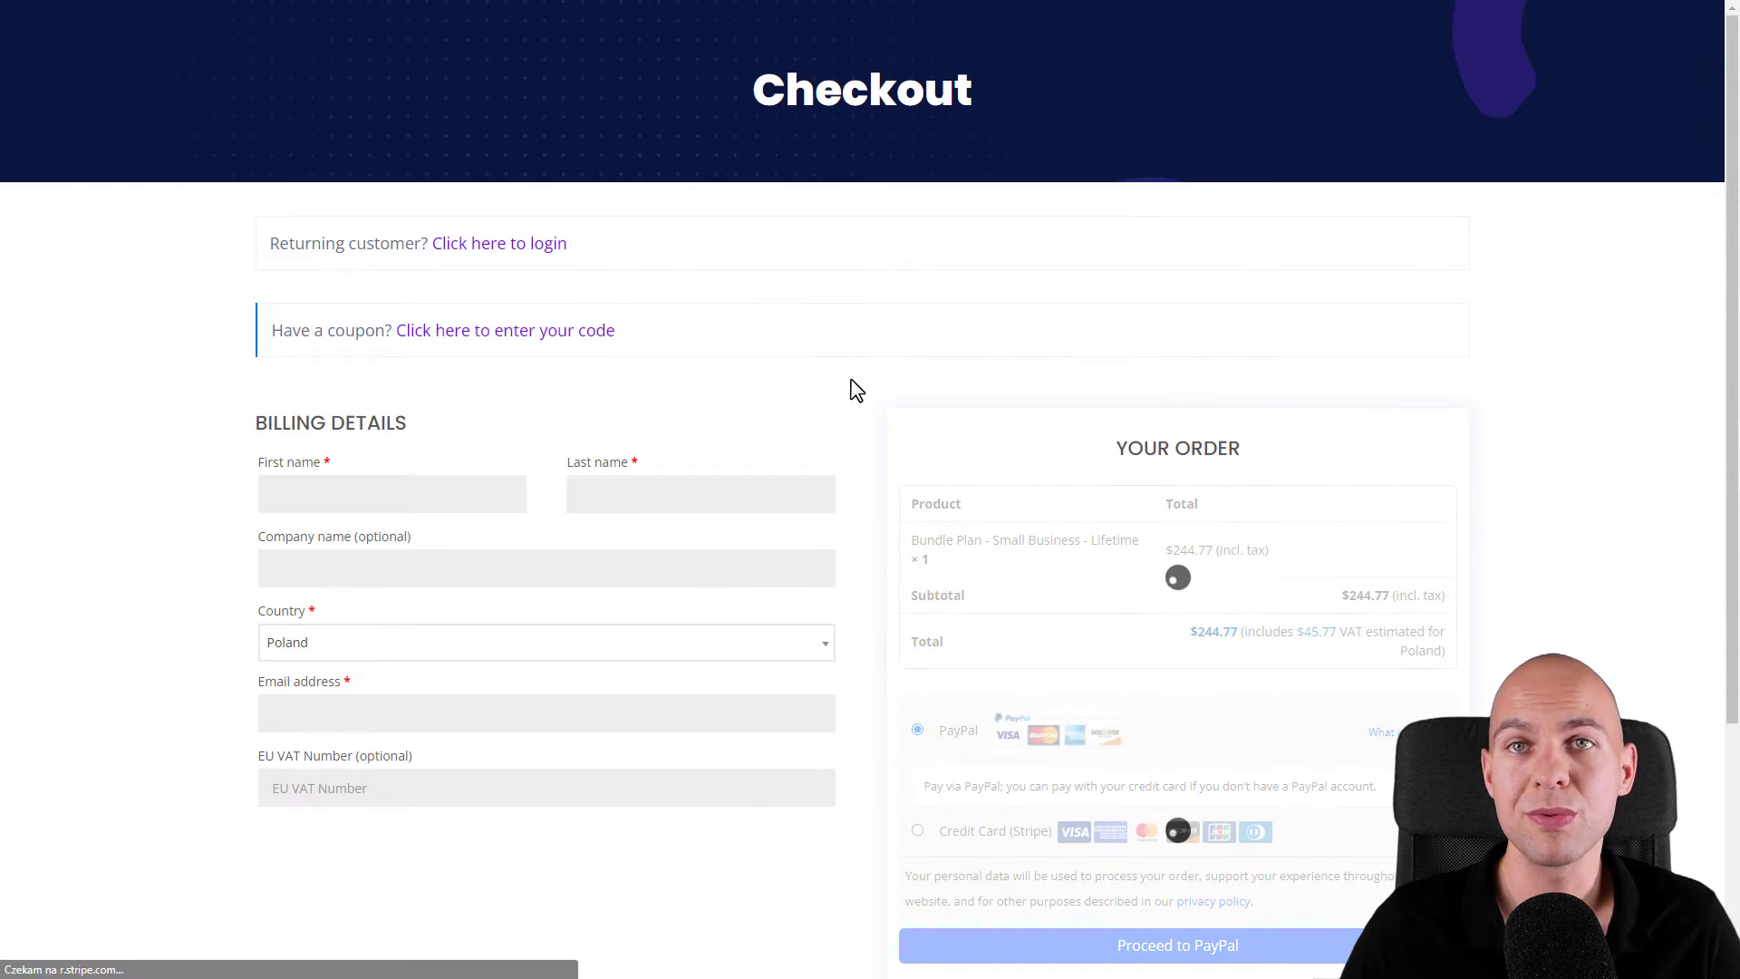
scroll(730, 341, down, 1)
scroll(1142, 474, down, 1)
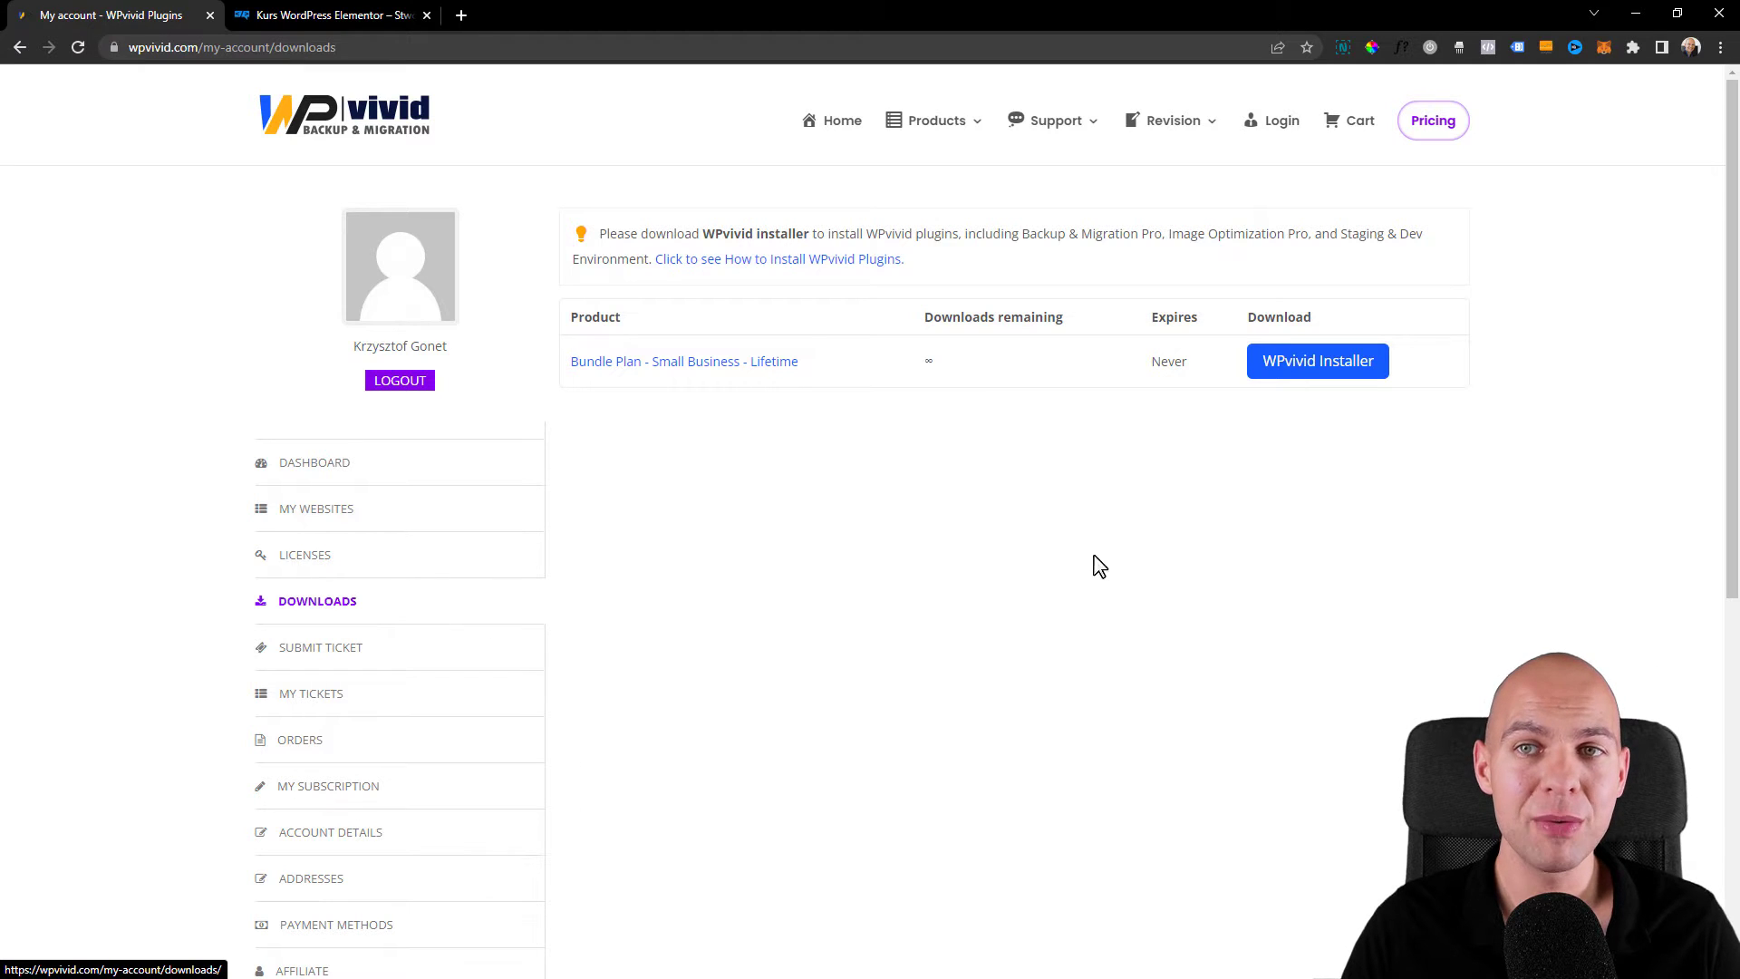
click(1315, 375)
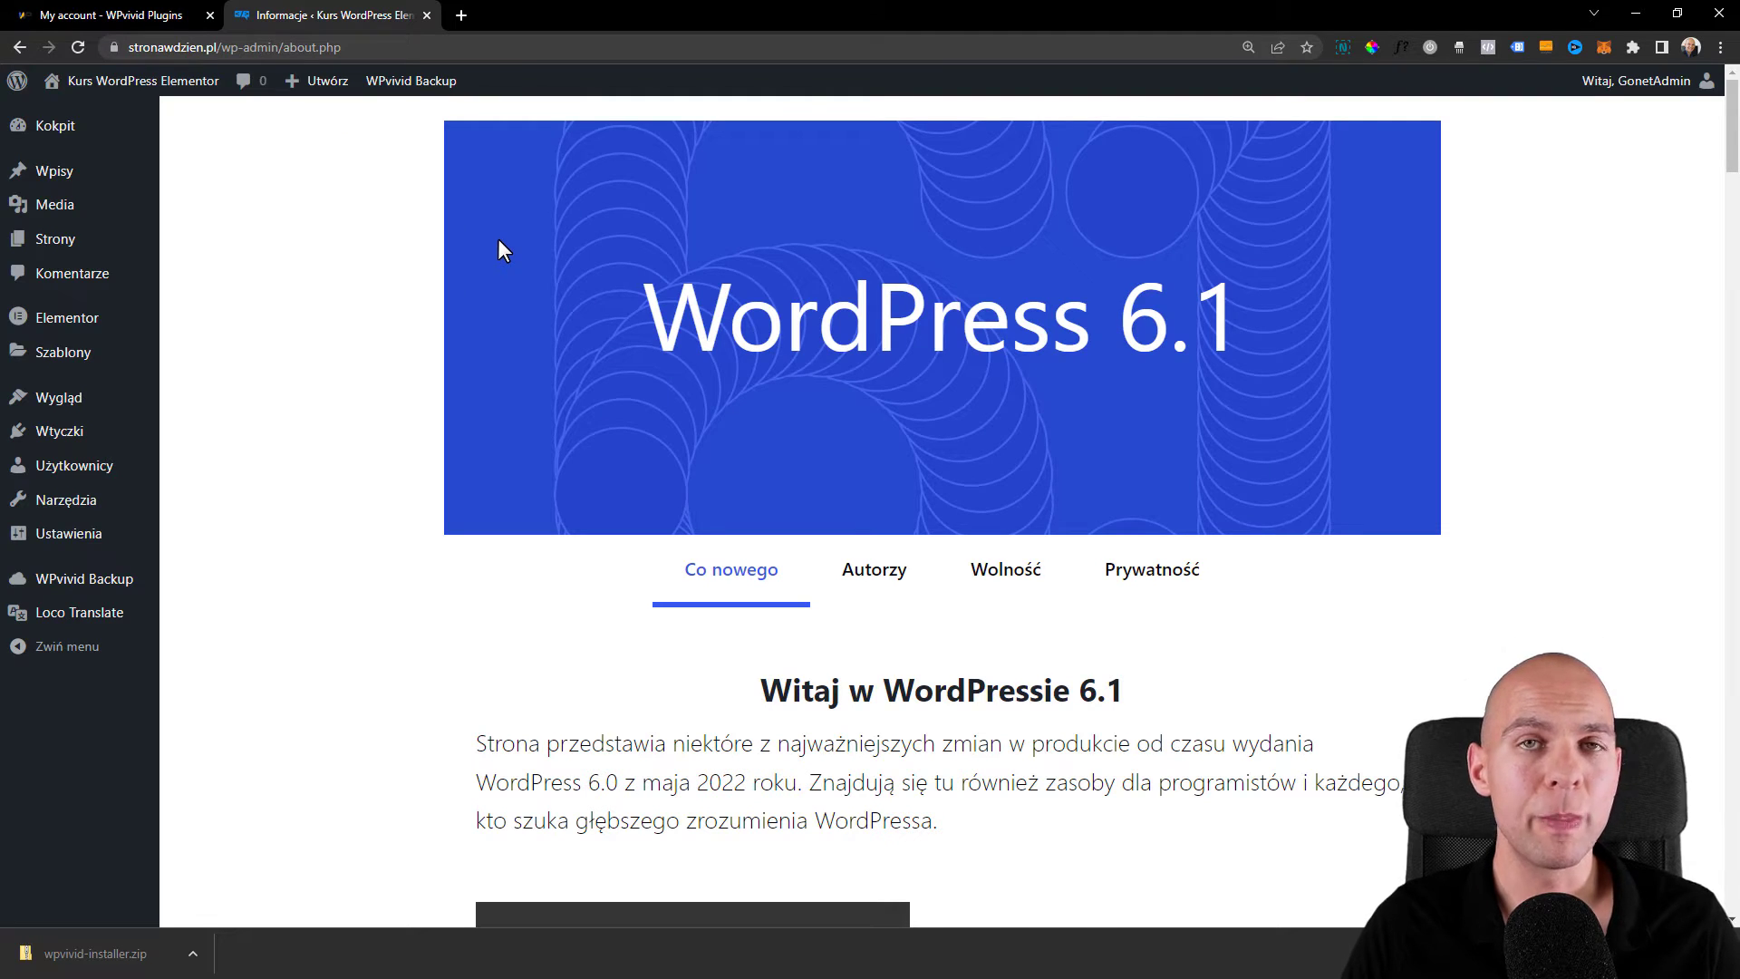
- Upload wpvivid-installer.zip under Wtyczki > Dodaj nową, install it and activate the plugin
mouse_move(59, 434)
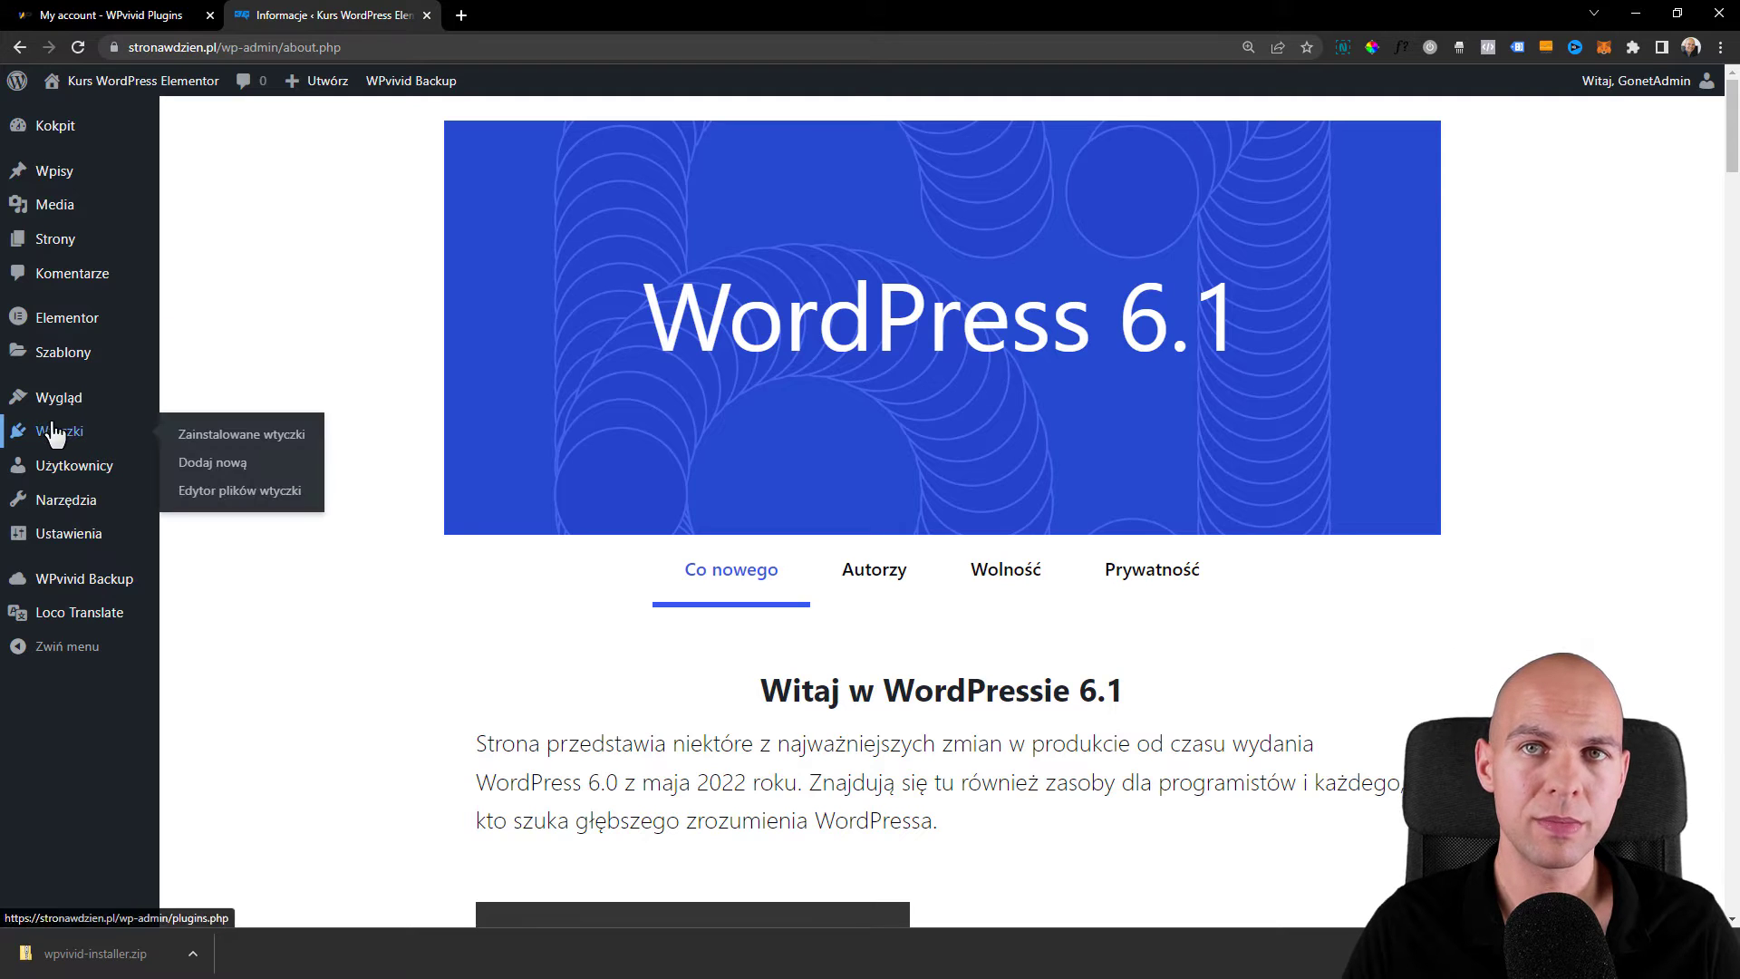
click(234, 462)
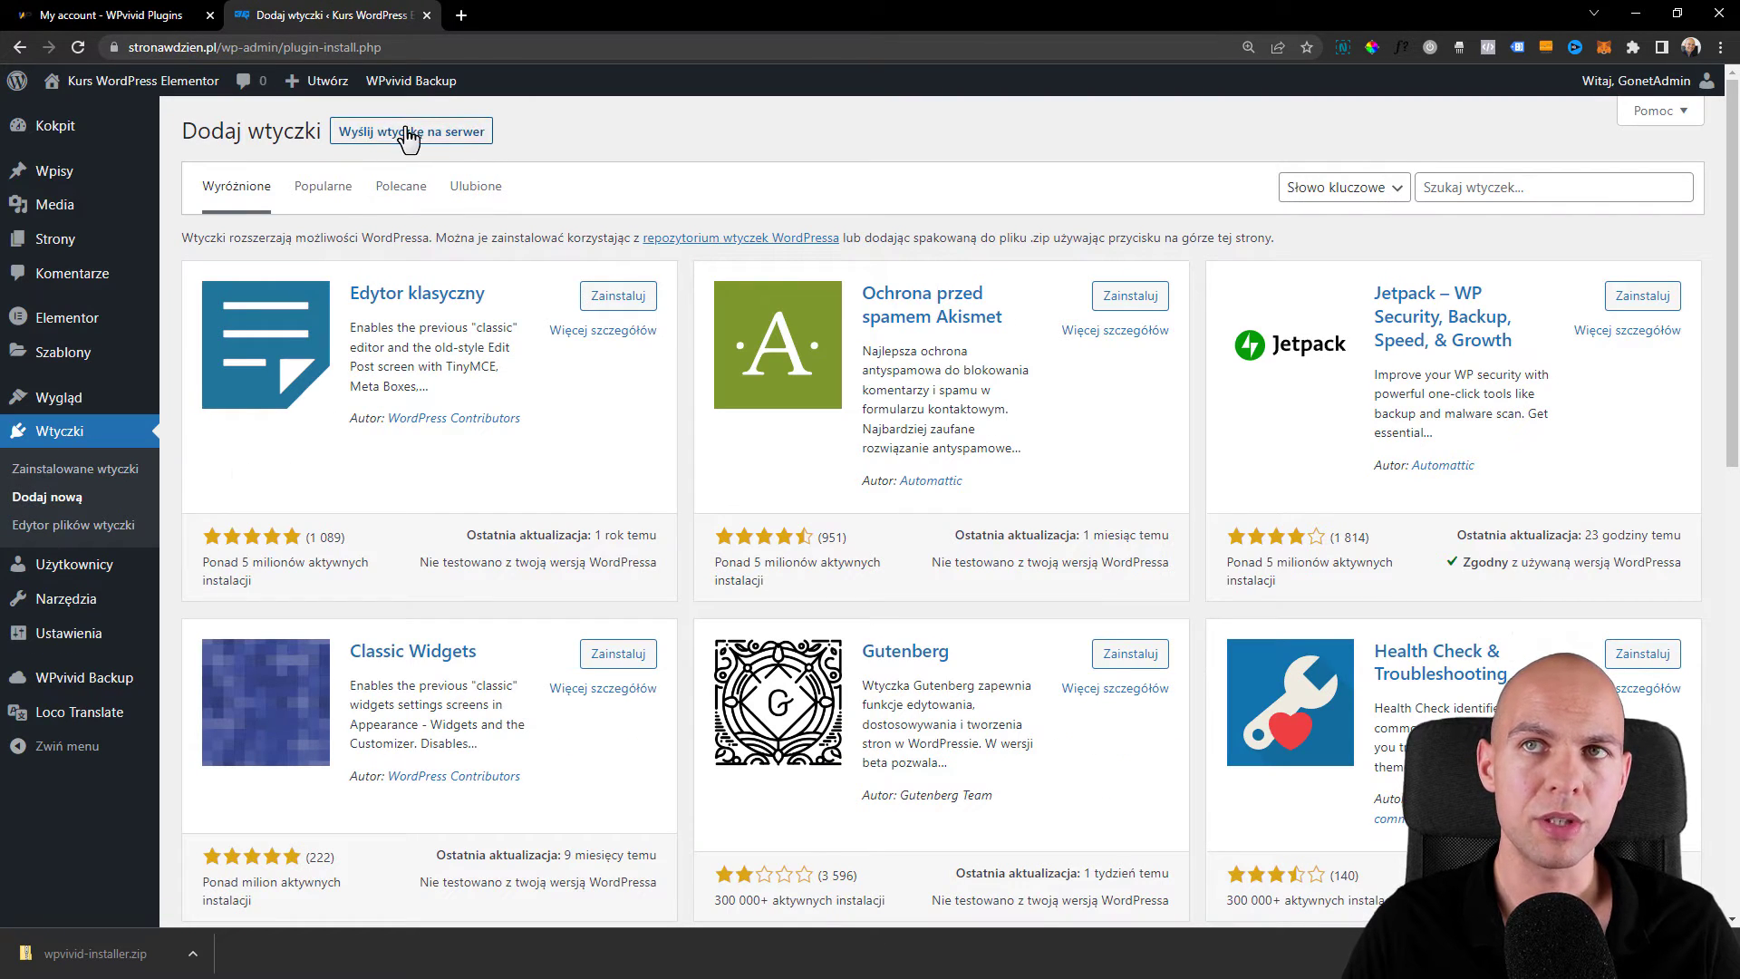
click(409, 136)
click(819, 313)
double_click(306, 140)
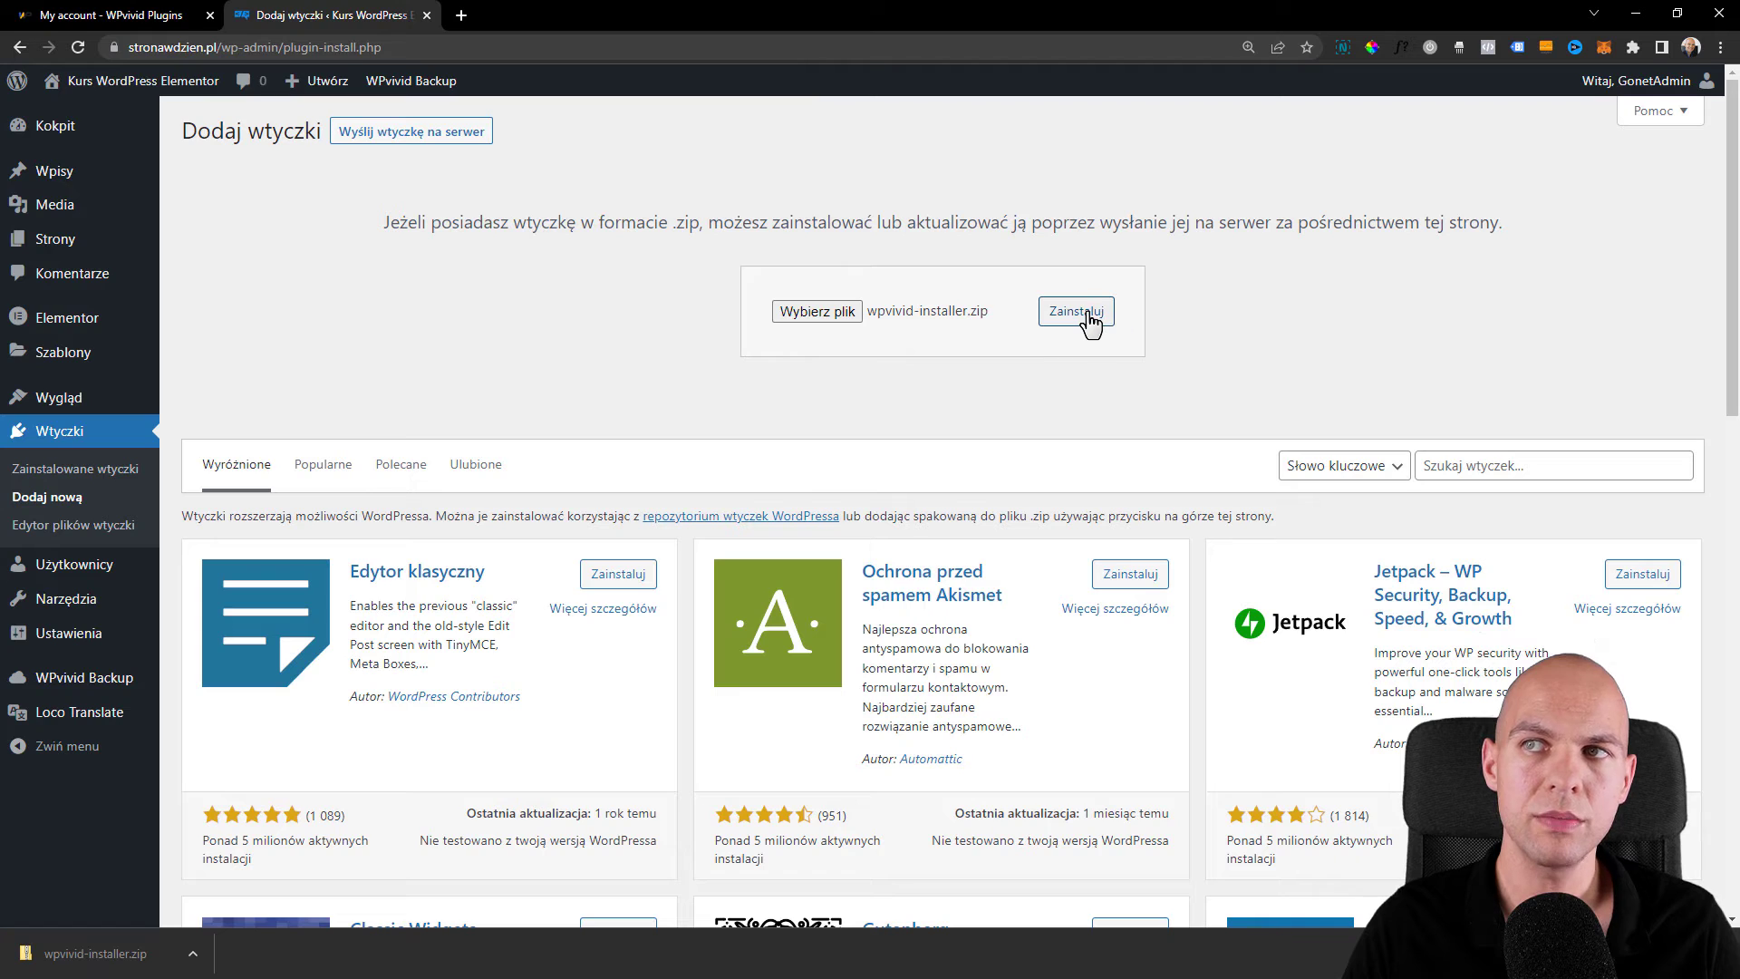
click(1091, 320)
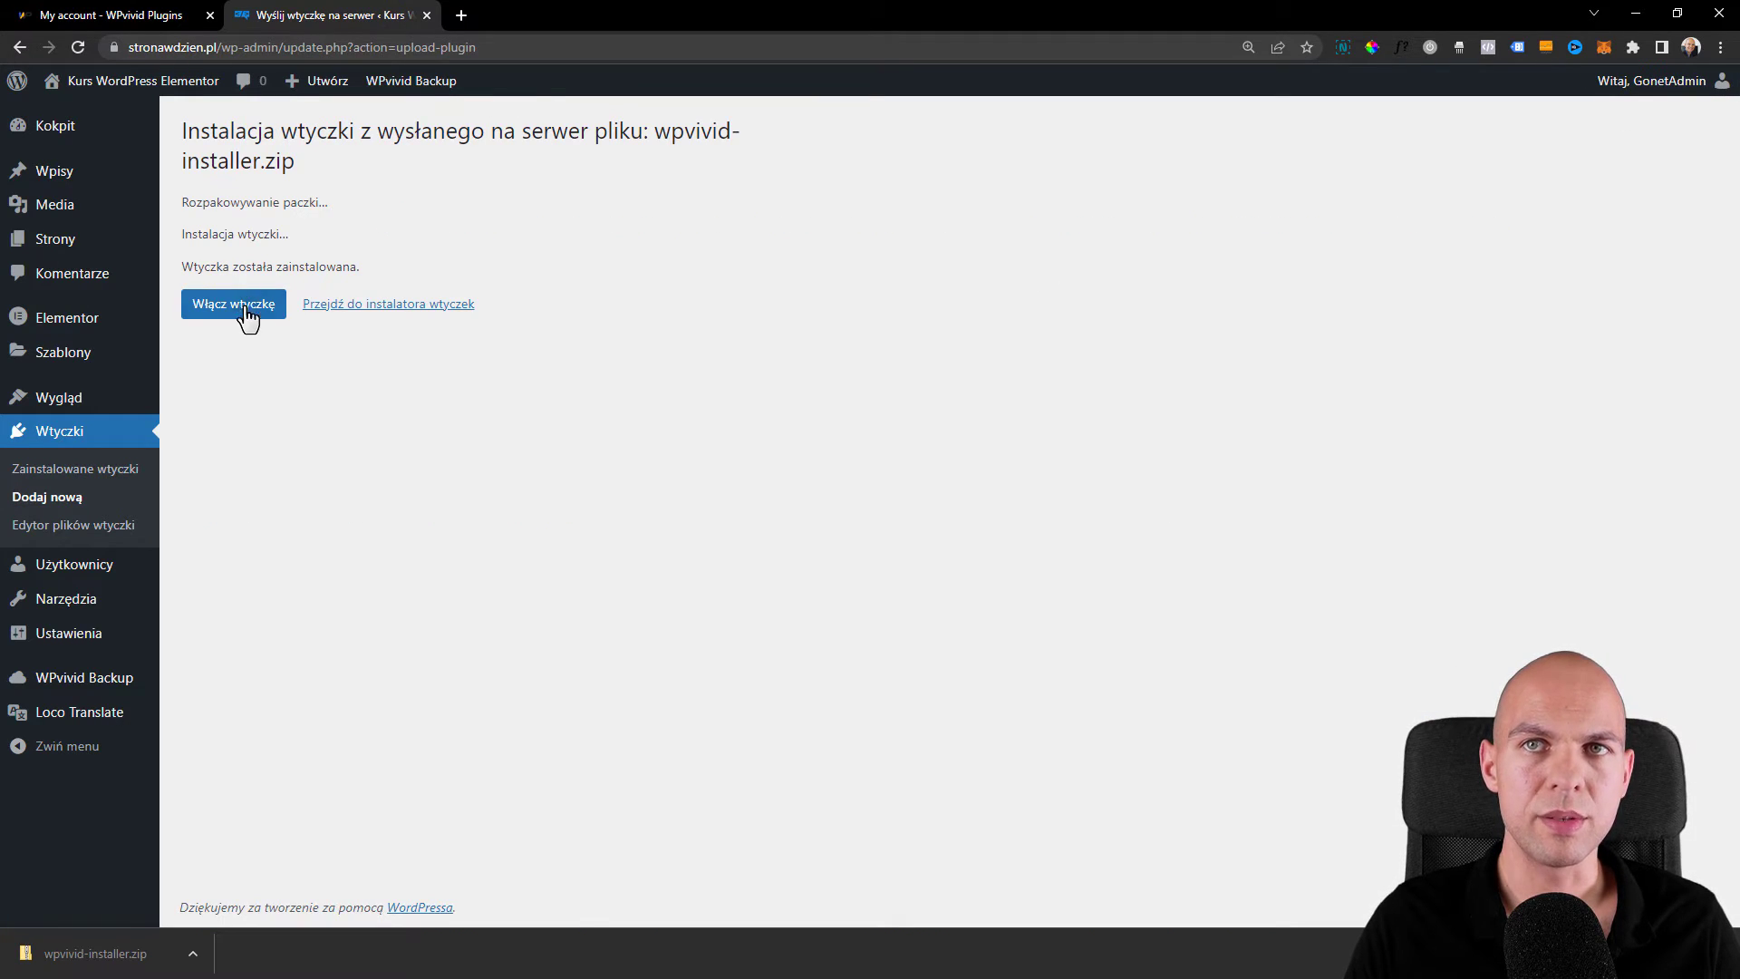
click(247, 309)
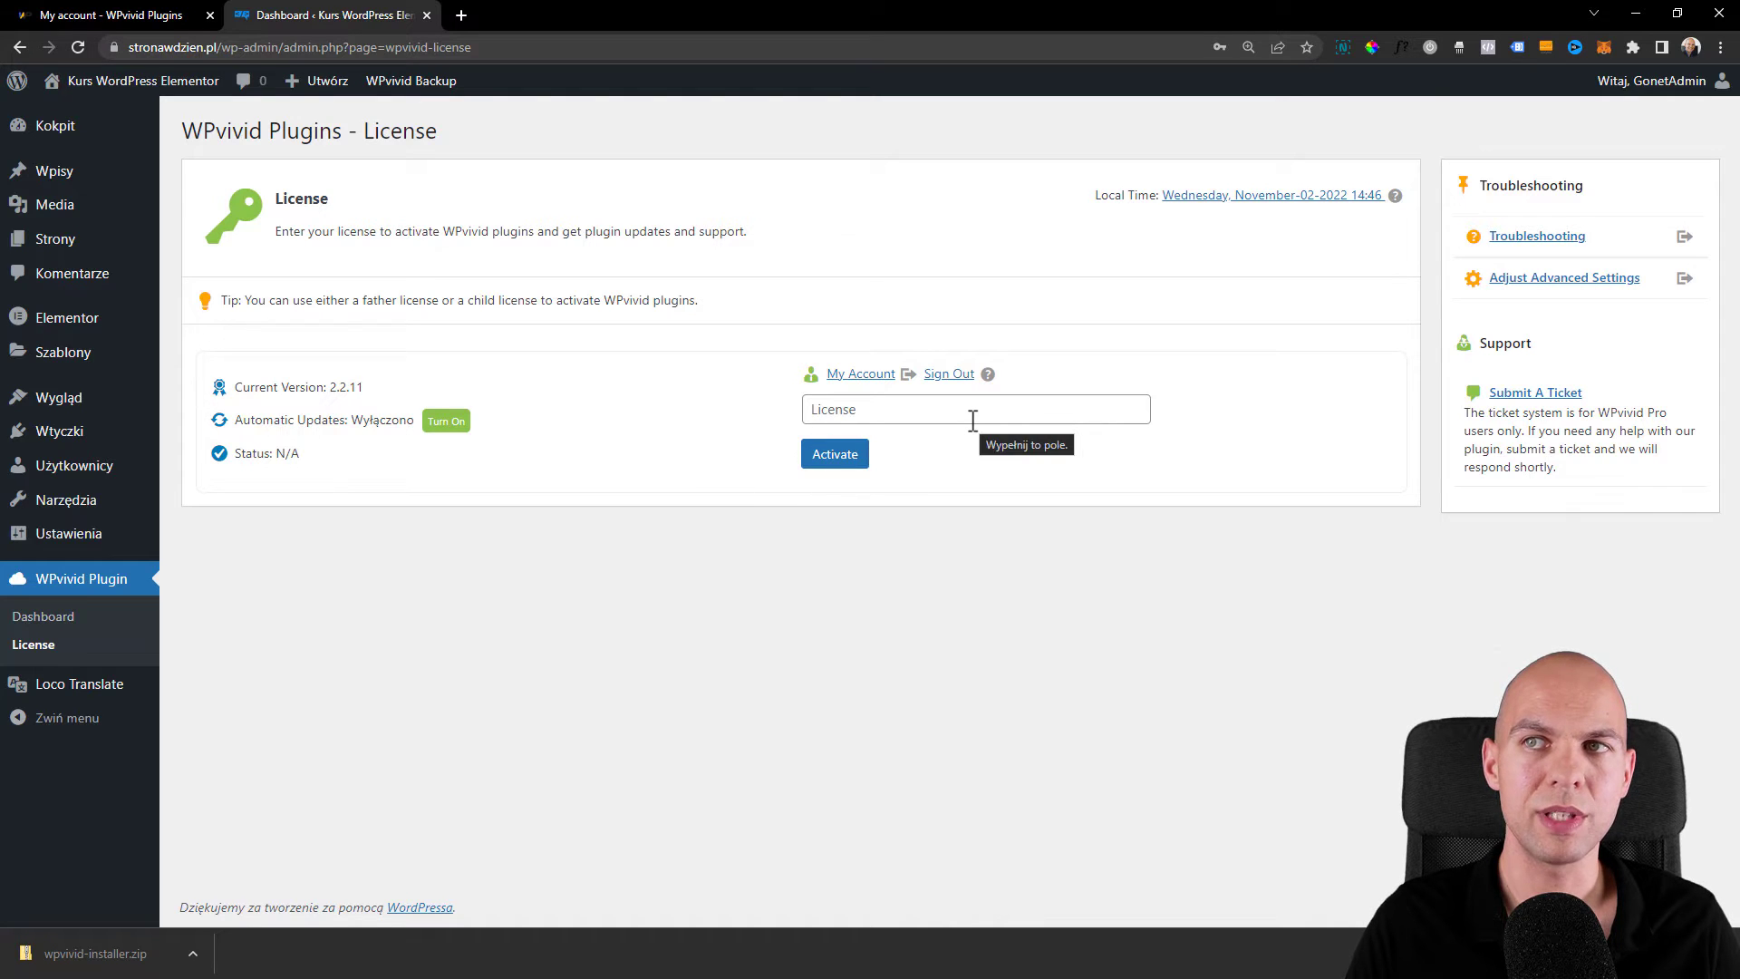
- Create a child license on wpvivid.com, copy its key, and activate the plugin with it
click(185, 13)
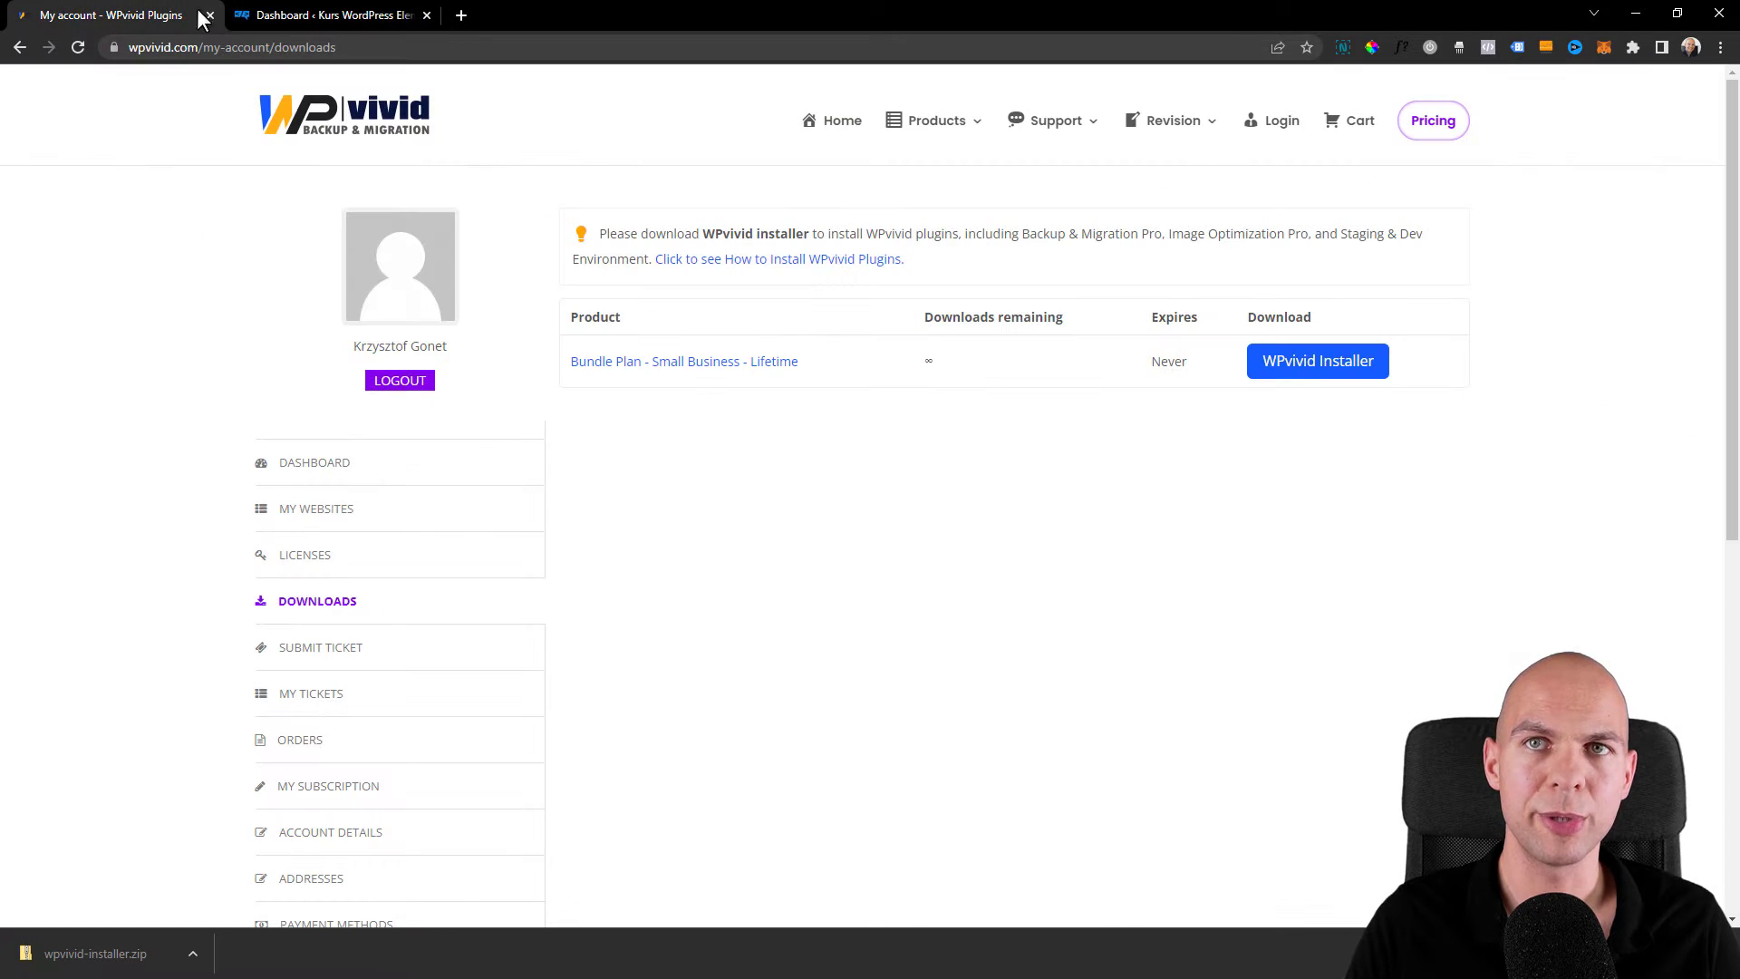
click(308, 556)
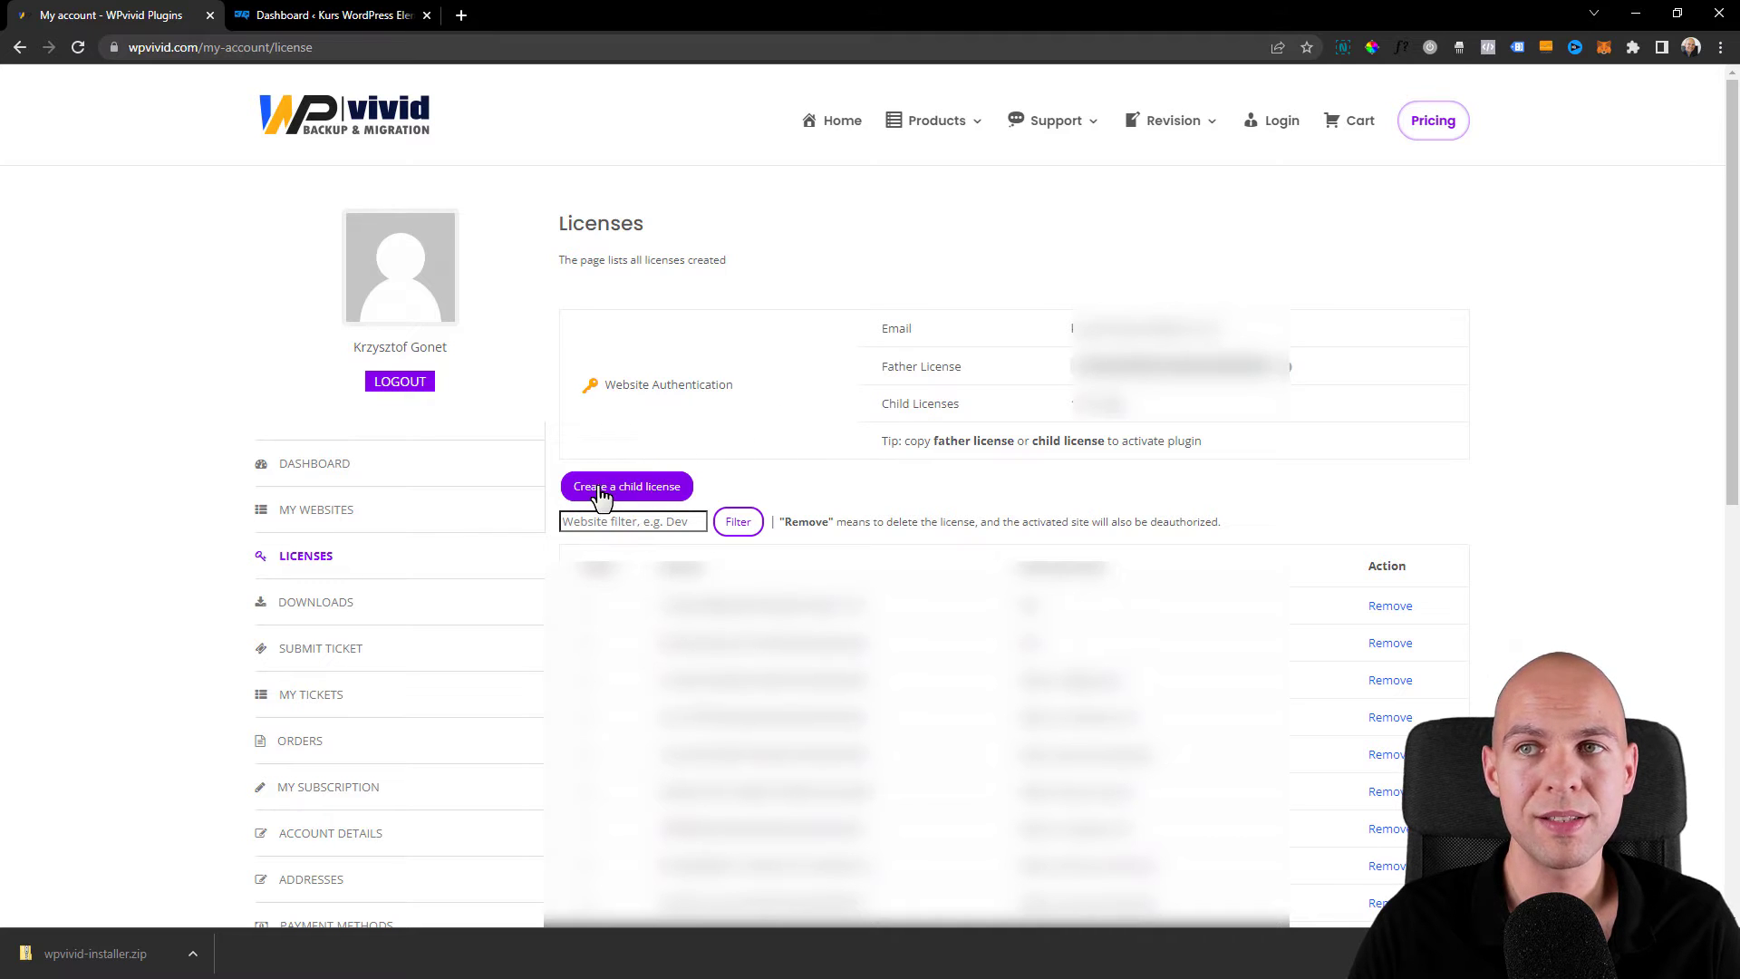
click(666, 495)
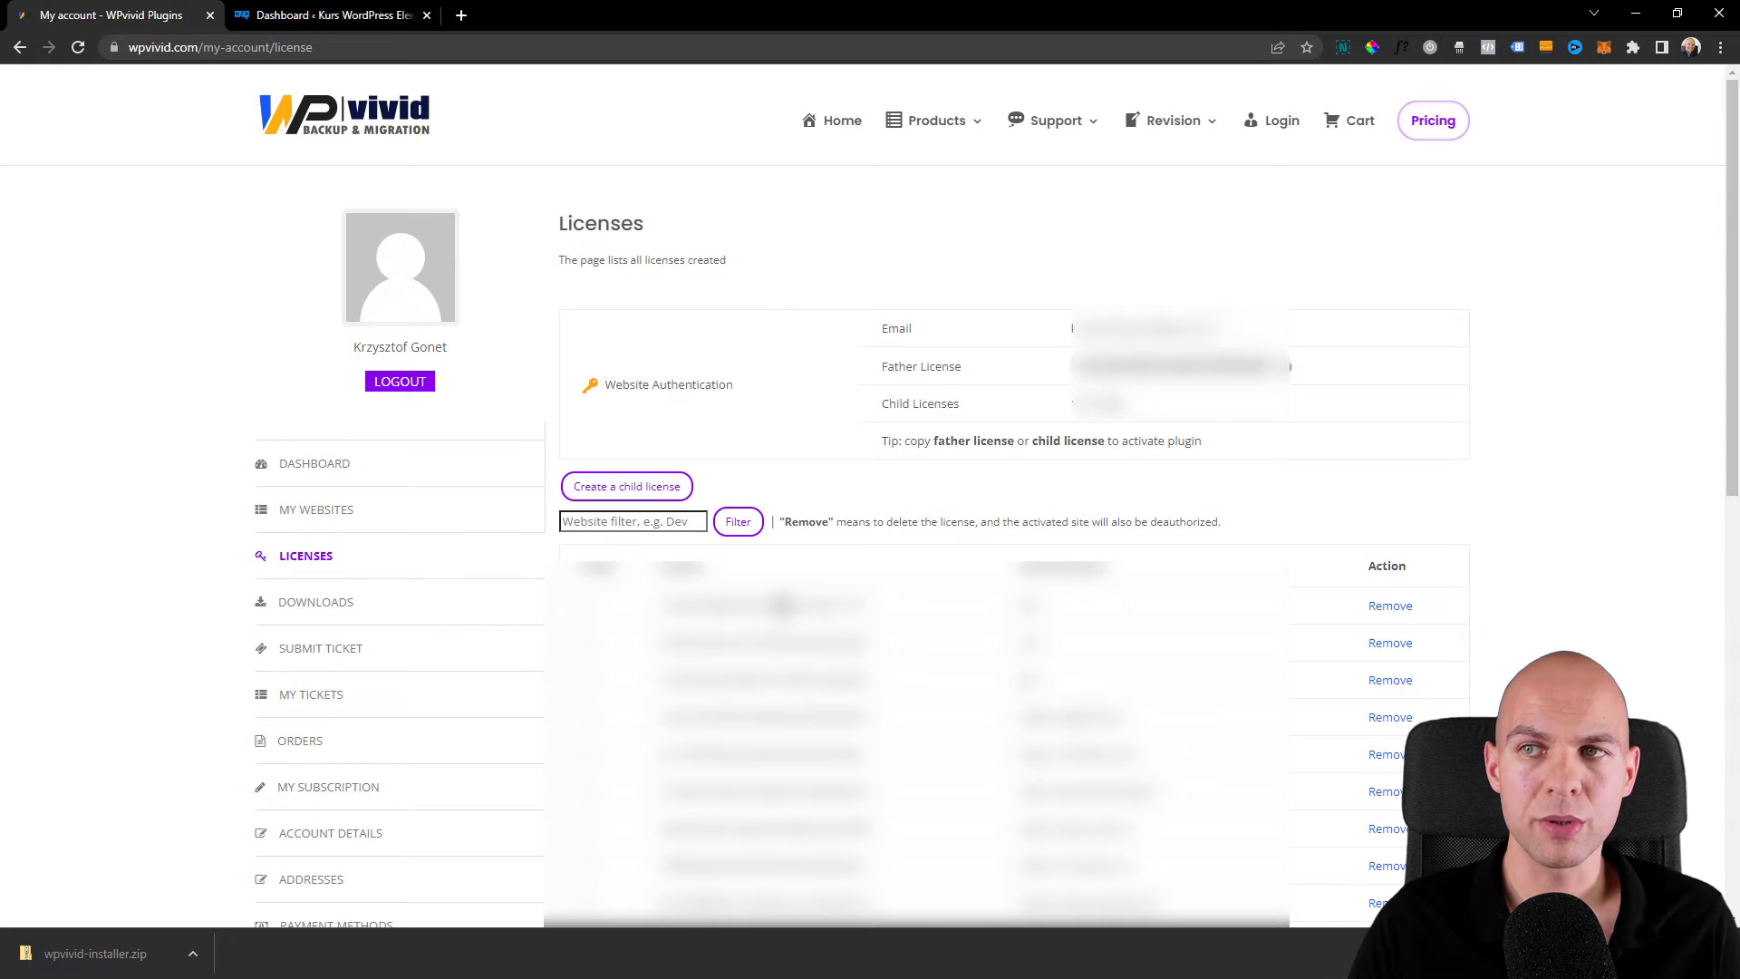
drag(872, 605, 666, 615)
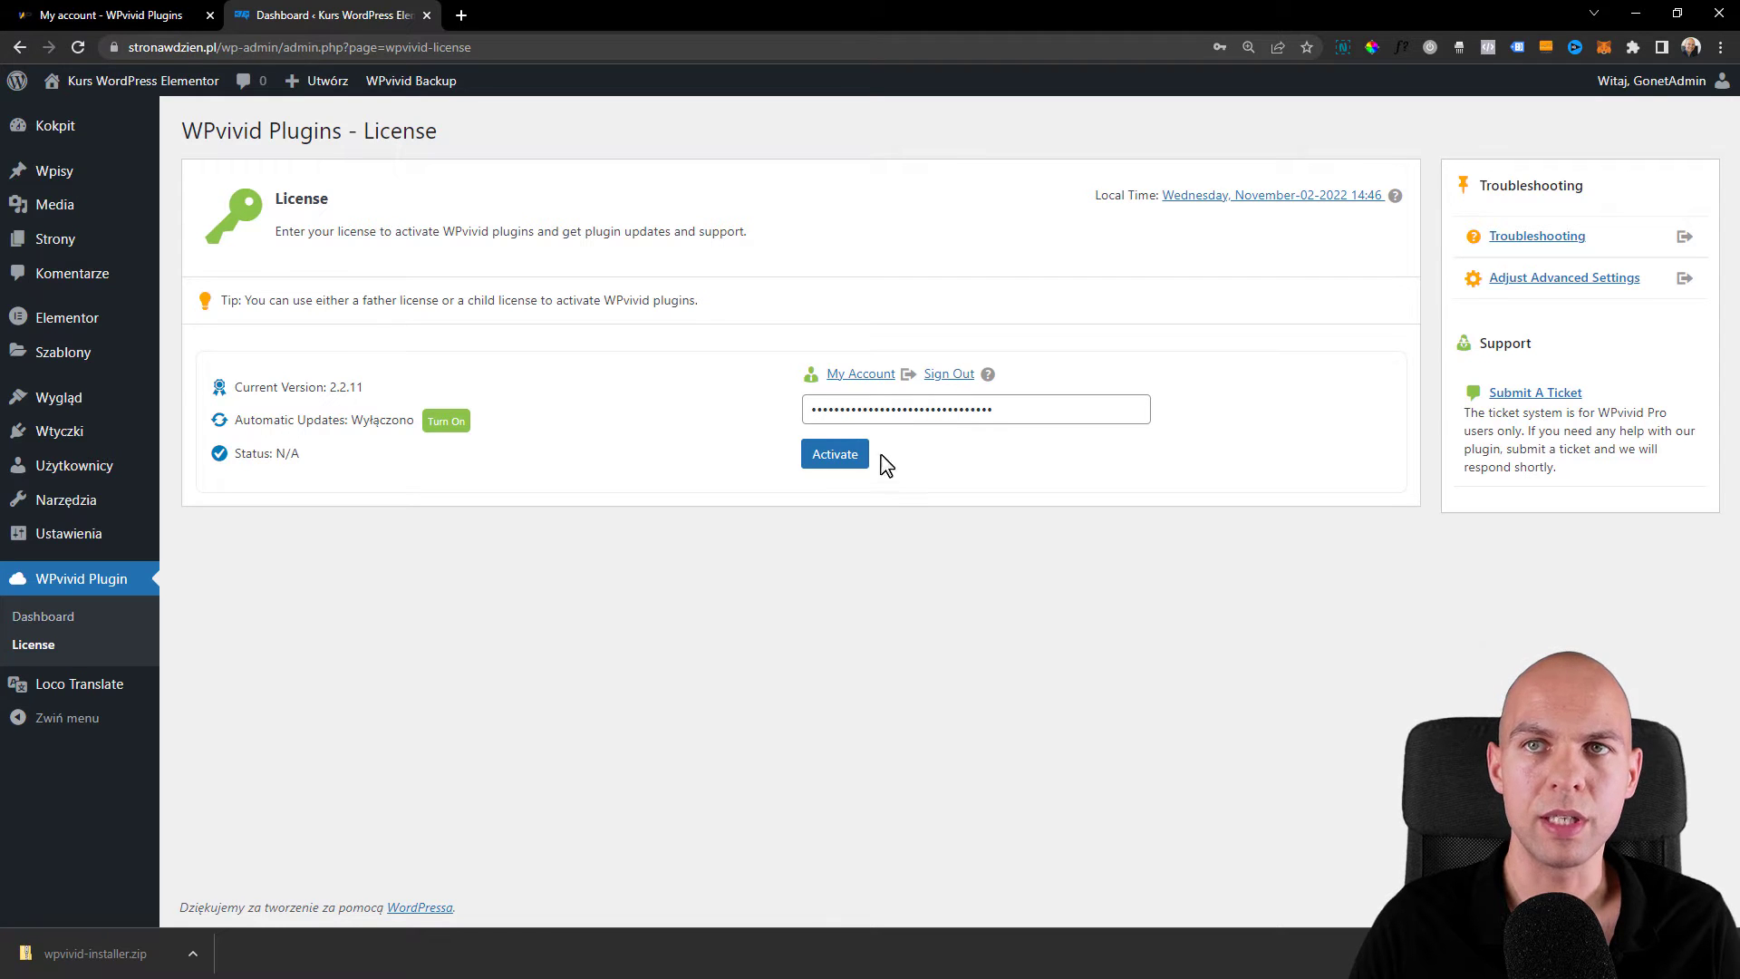
click(852, 465)
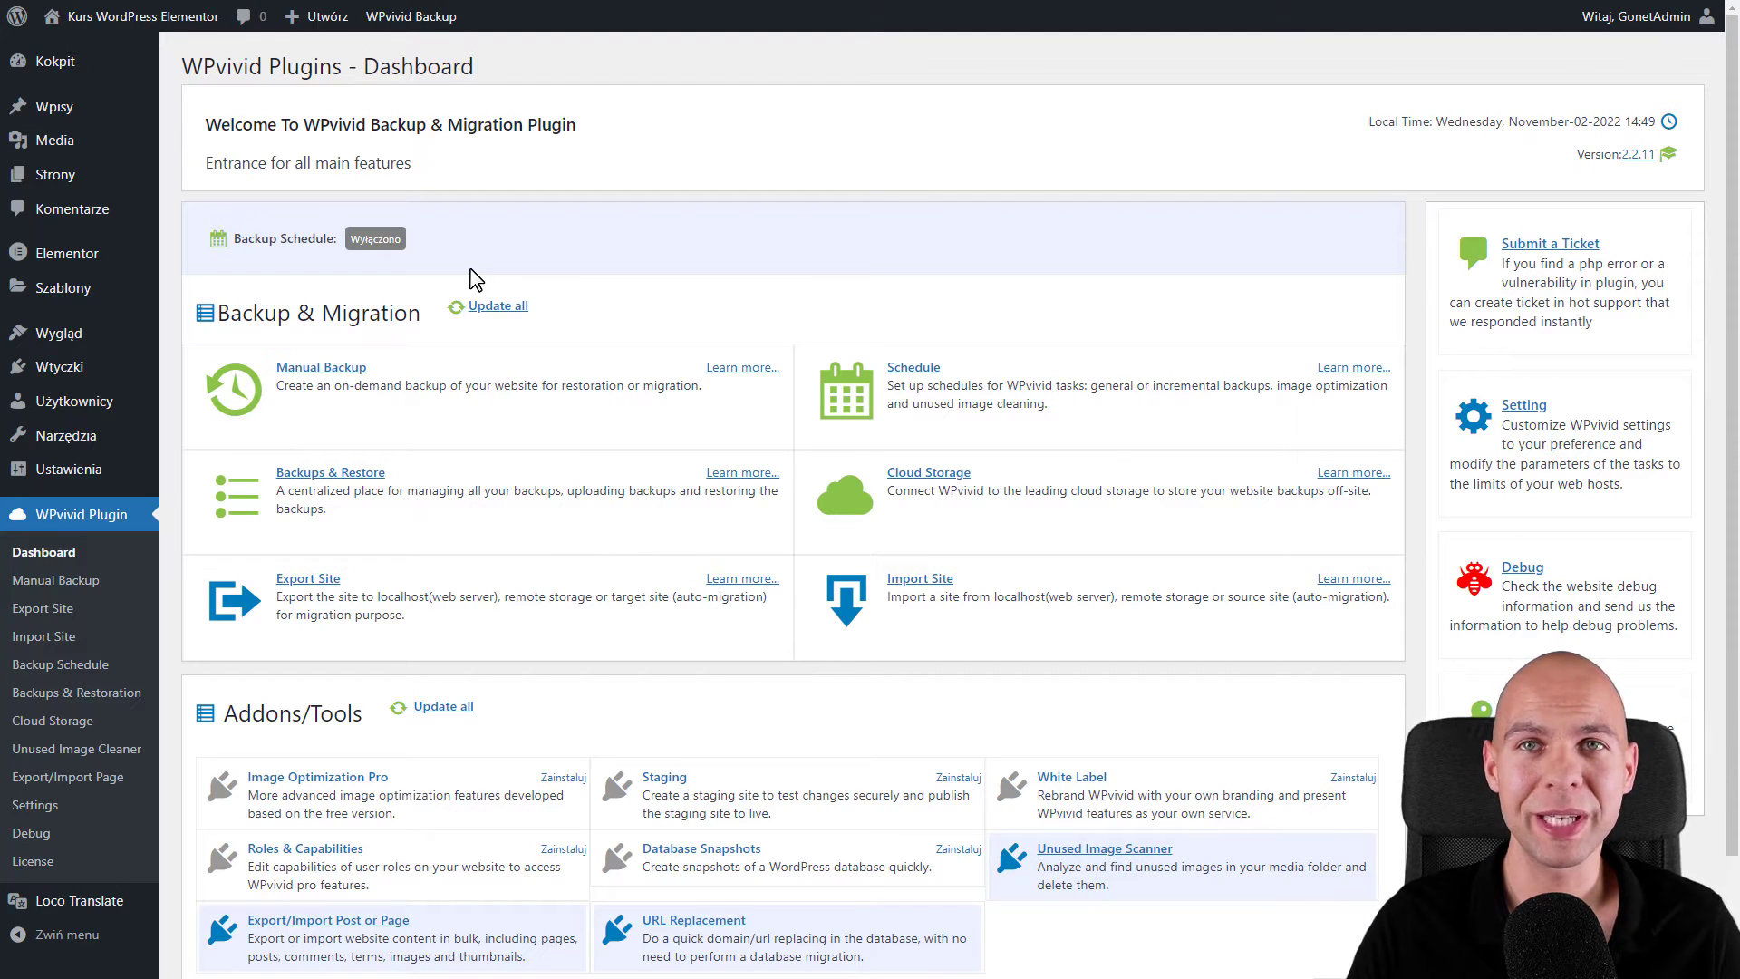
mouse_move(109, 371)
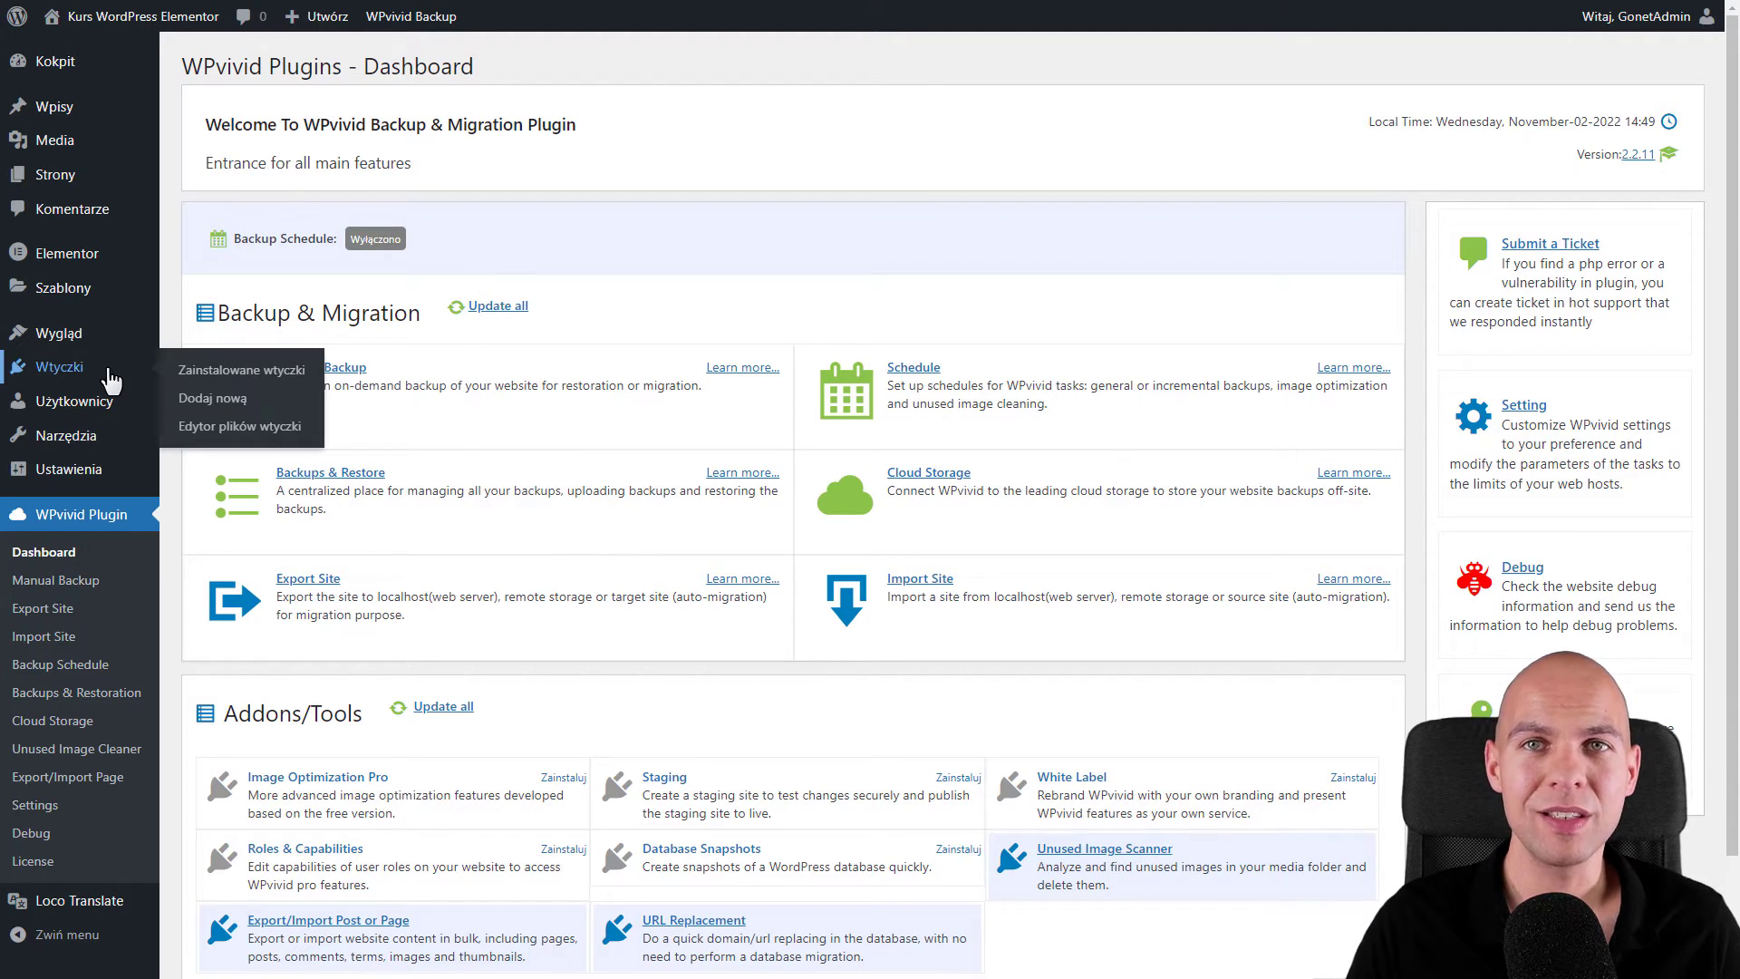
click(199, 372)
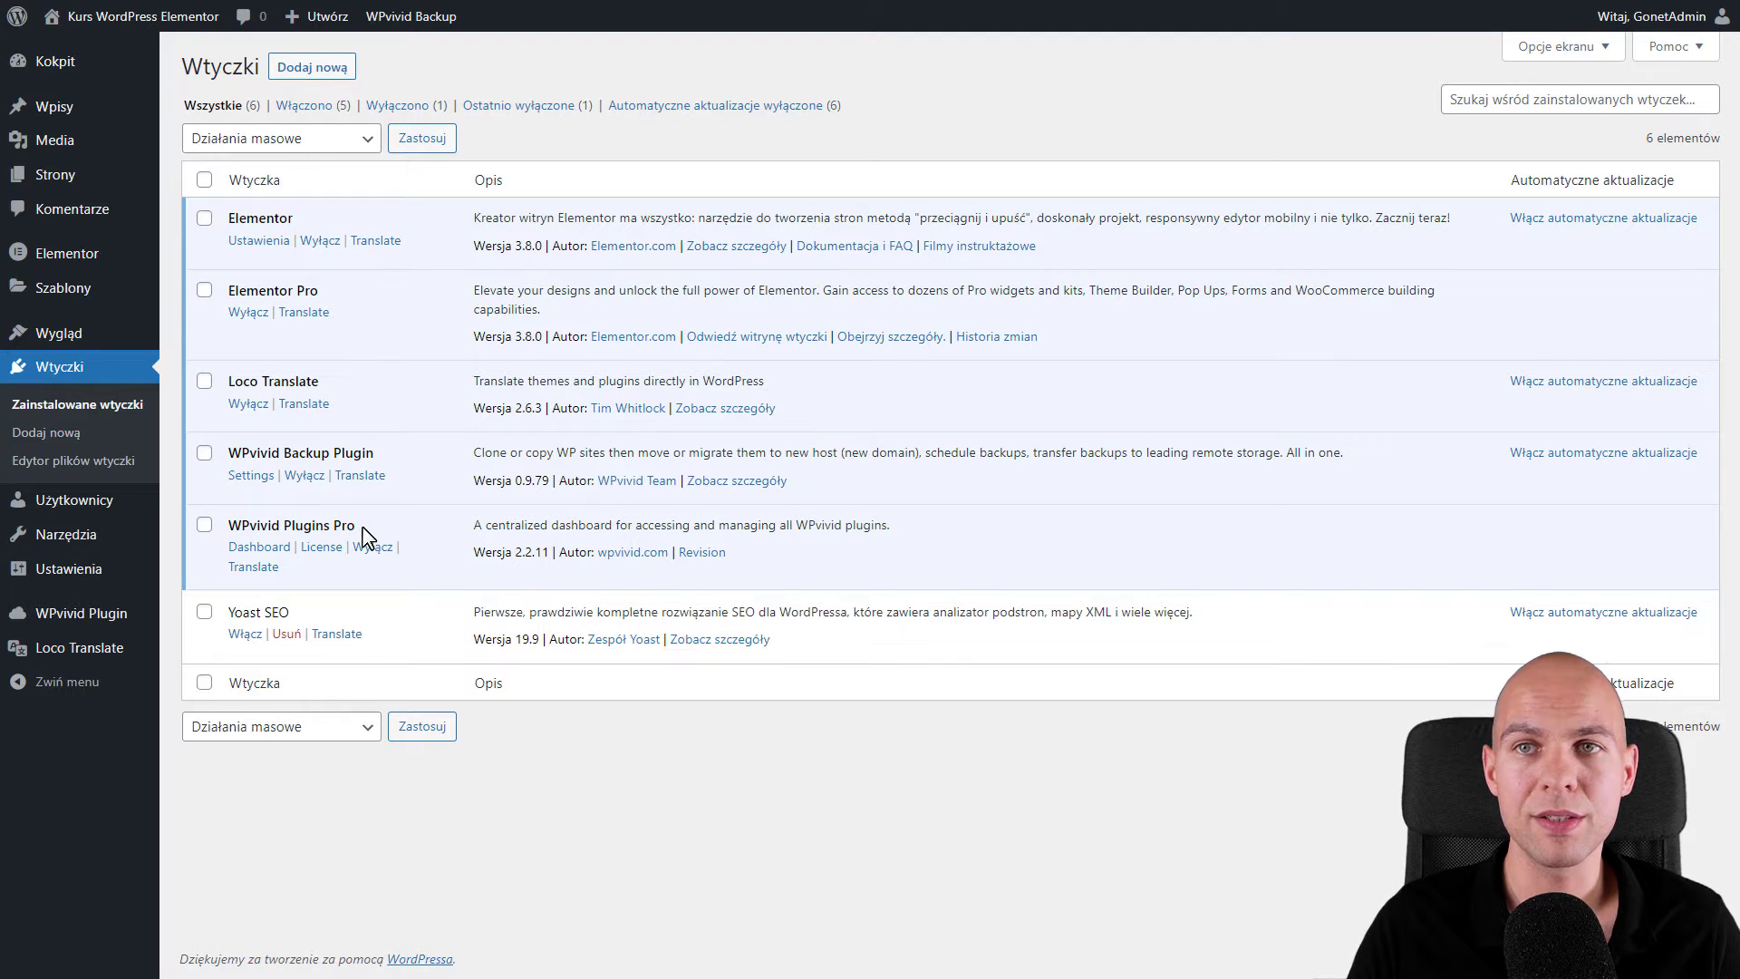
mouse_move(95, 623)
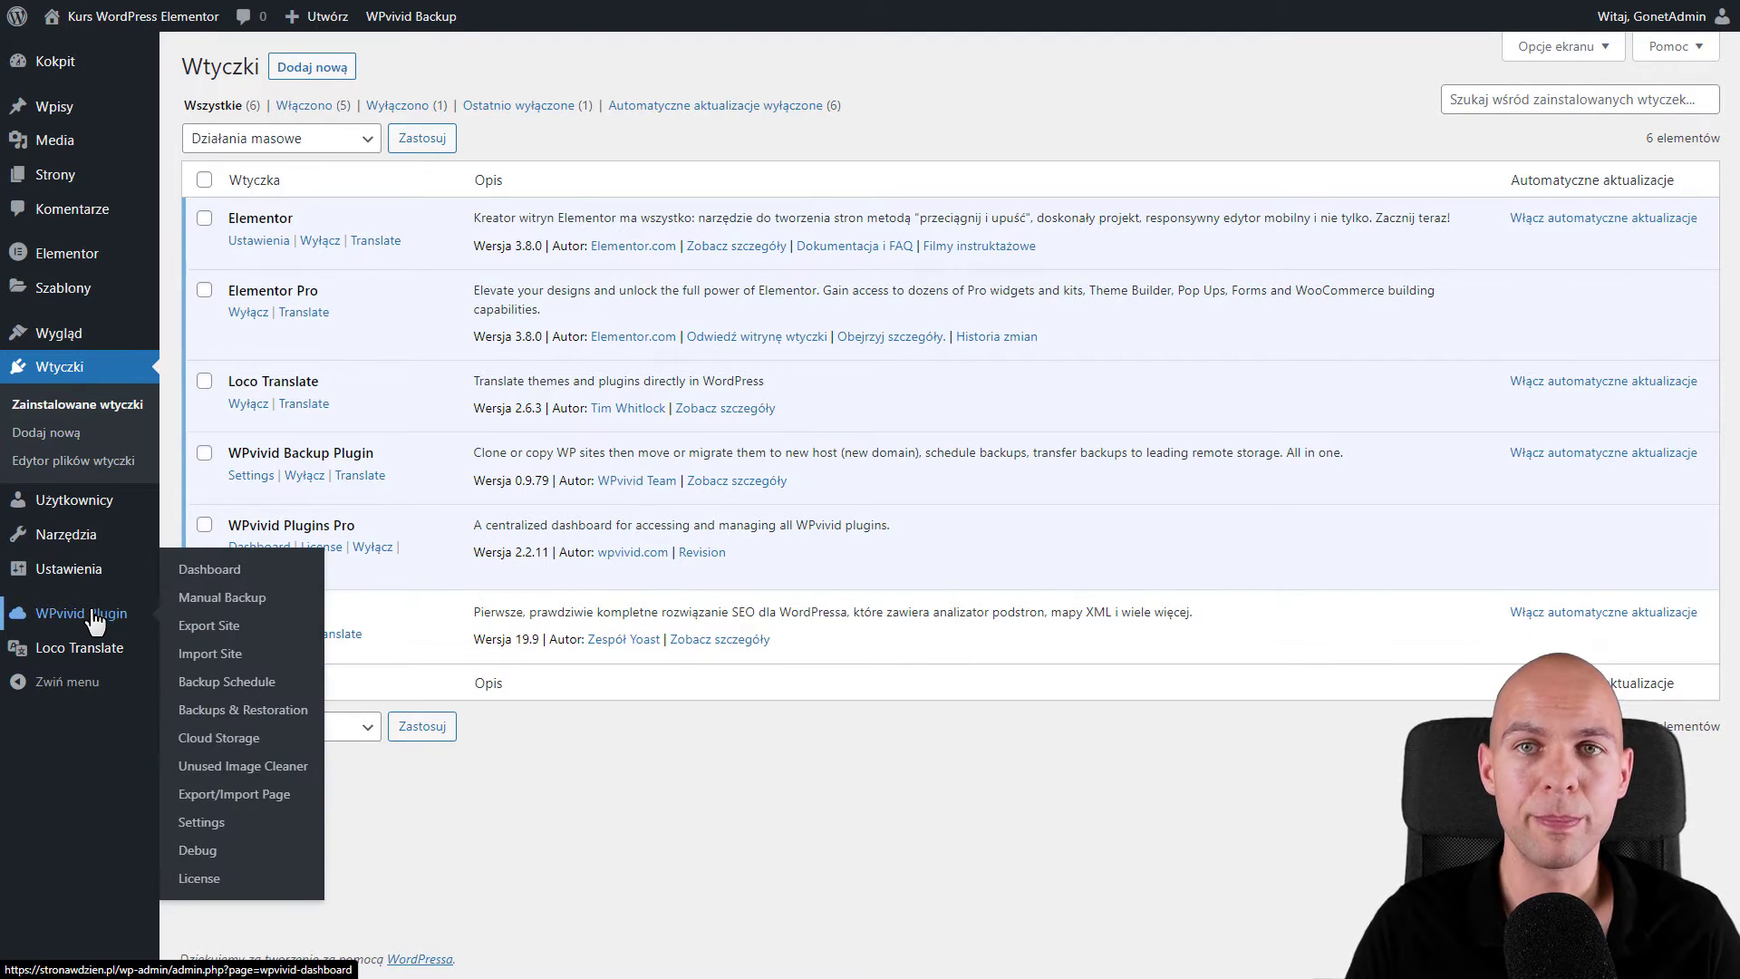
click(95, 624)
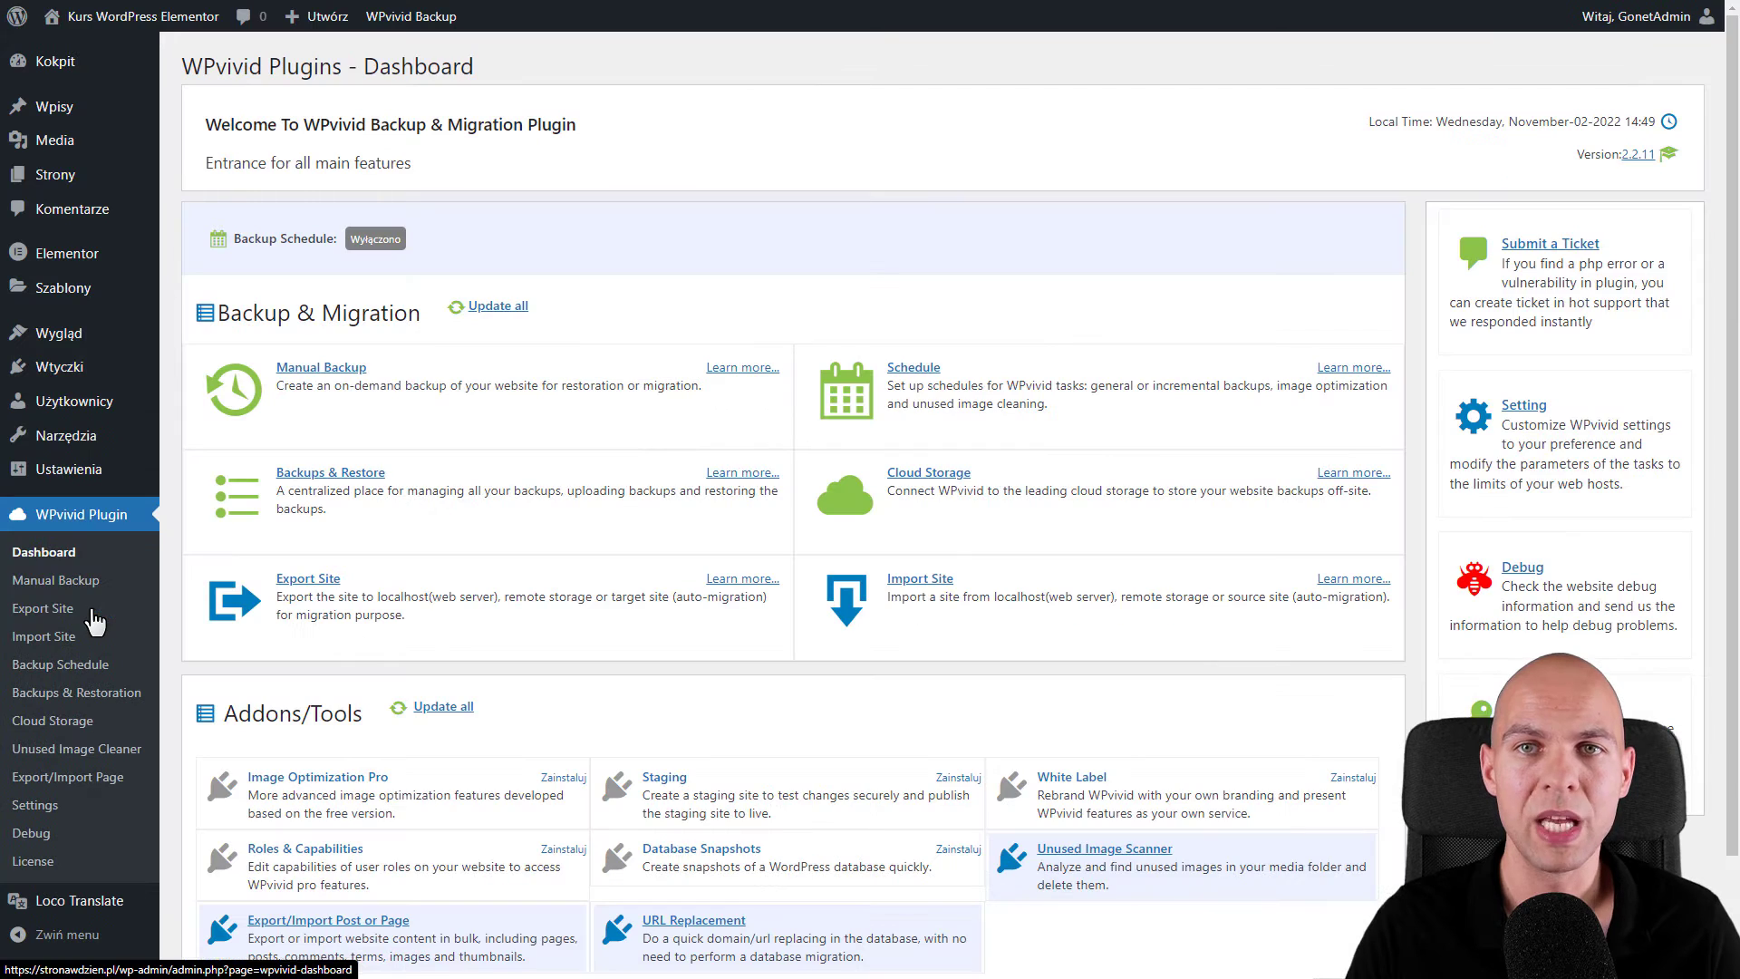
scroll(185, 352, down, 2)
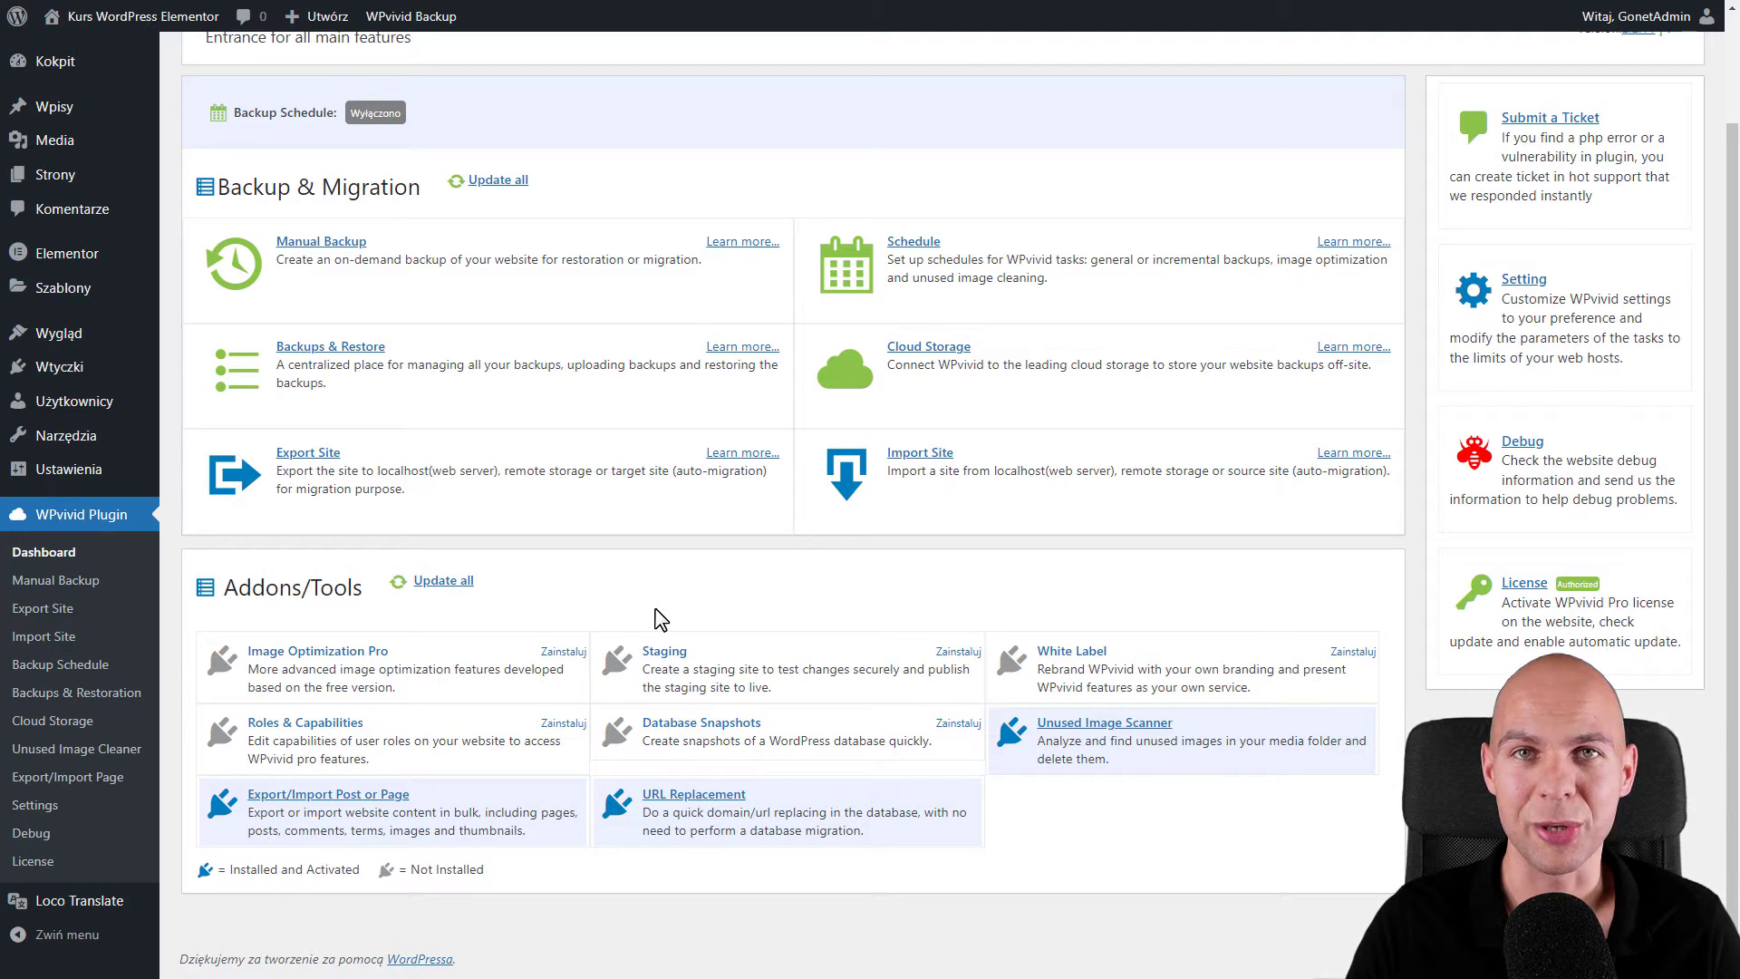
scroll(661, 687, up, 2)
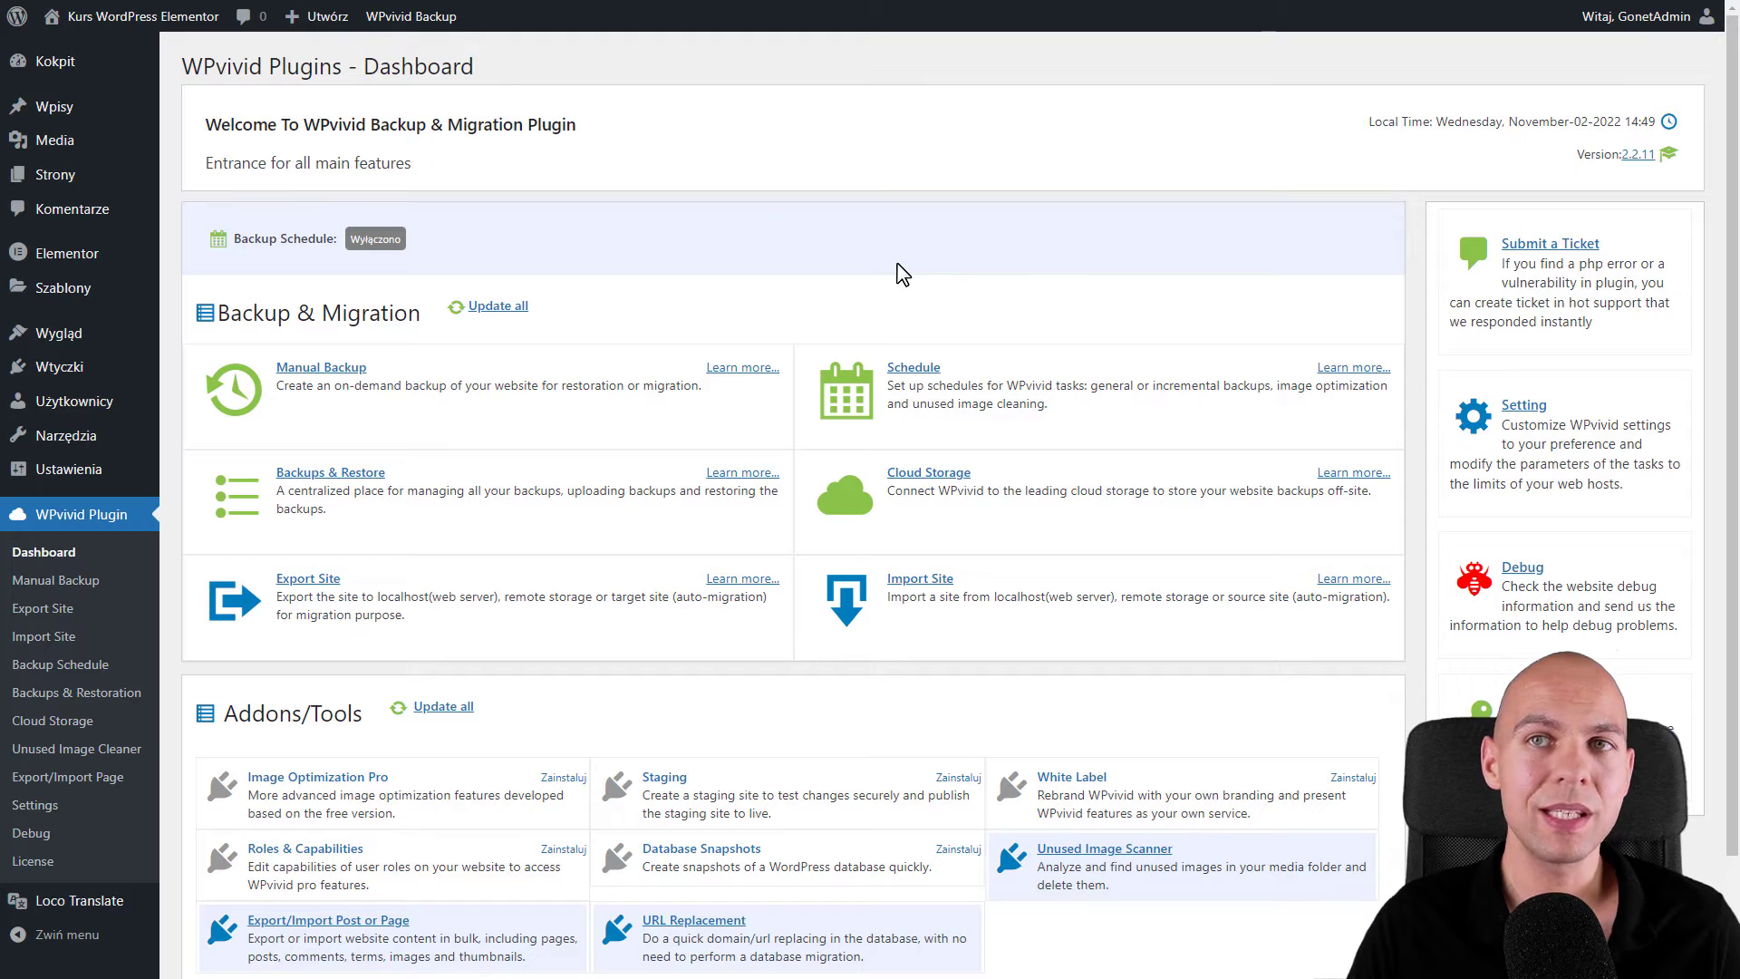
- Run a manual local backup of files and database, producing a 110.00 MB backup_all.zip
click(351, 375)
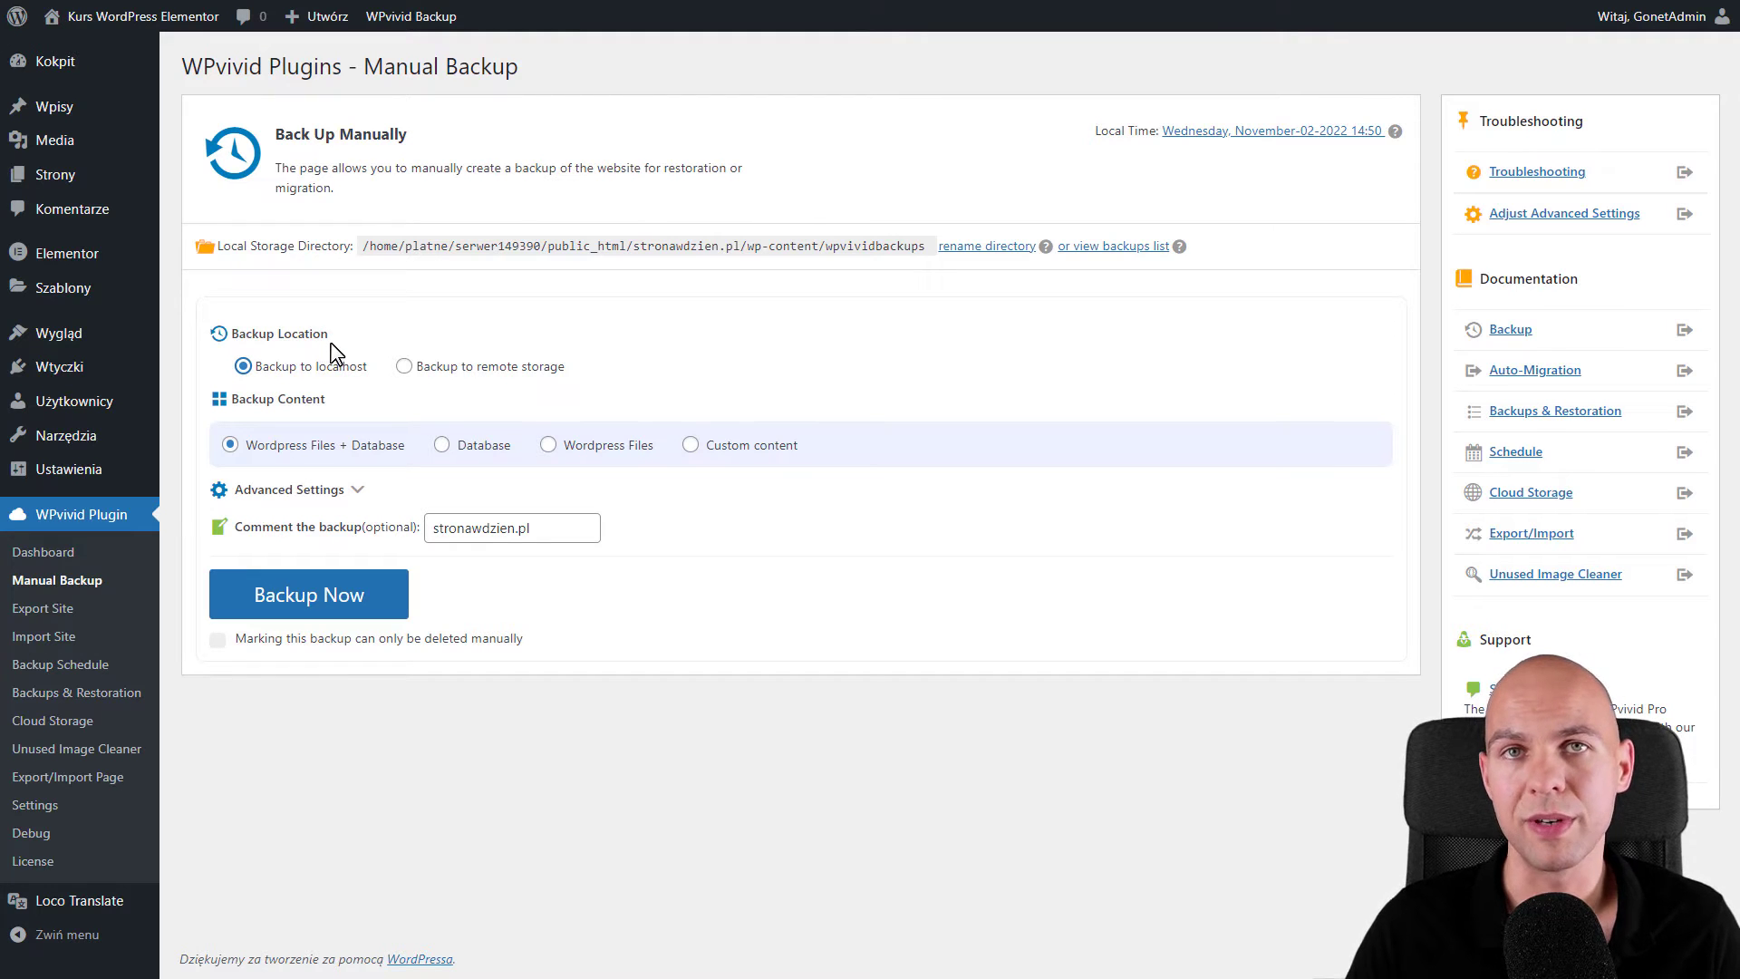
click(402, 370)
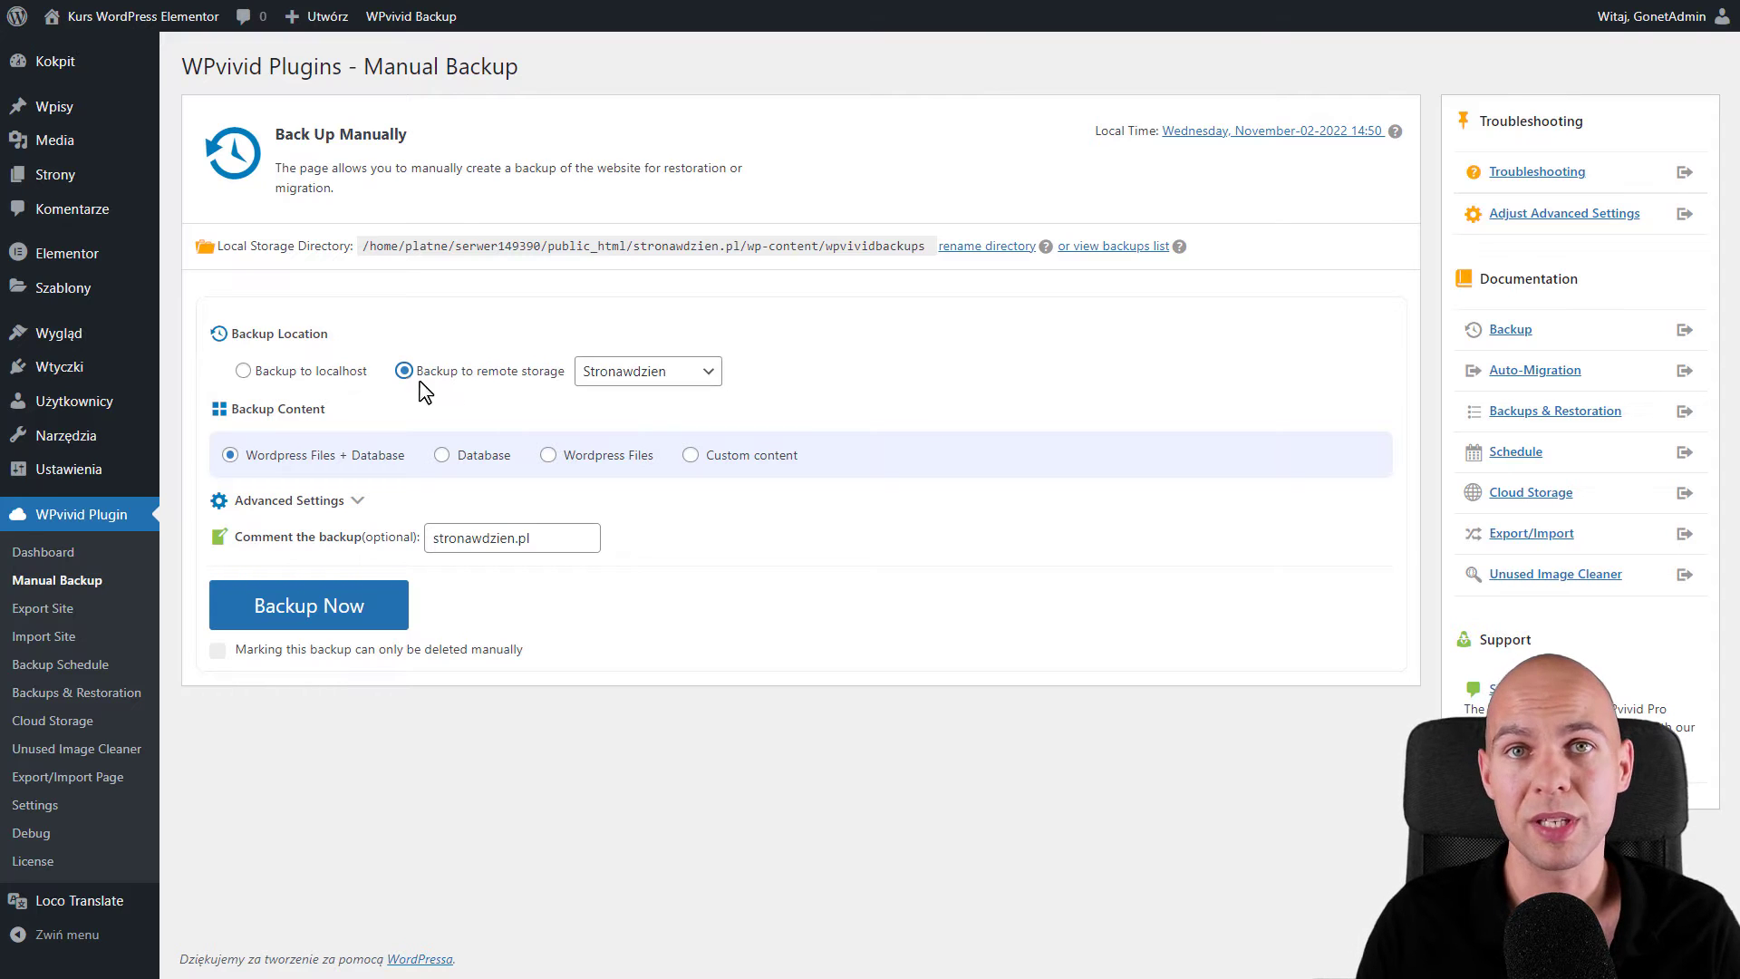
click(298, 374)
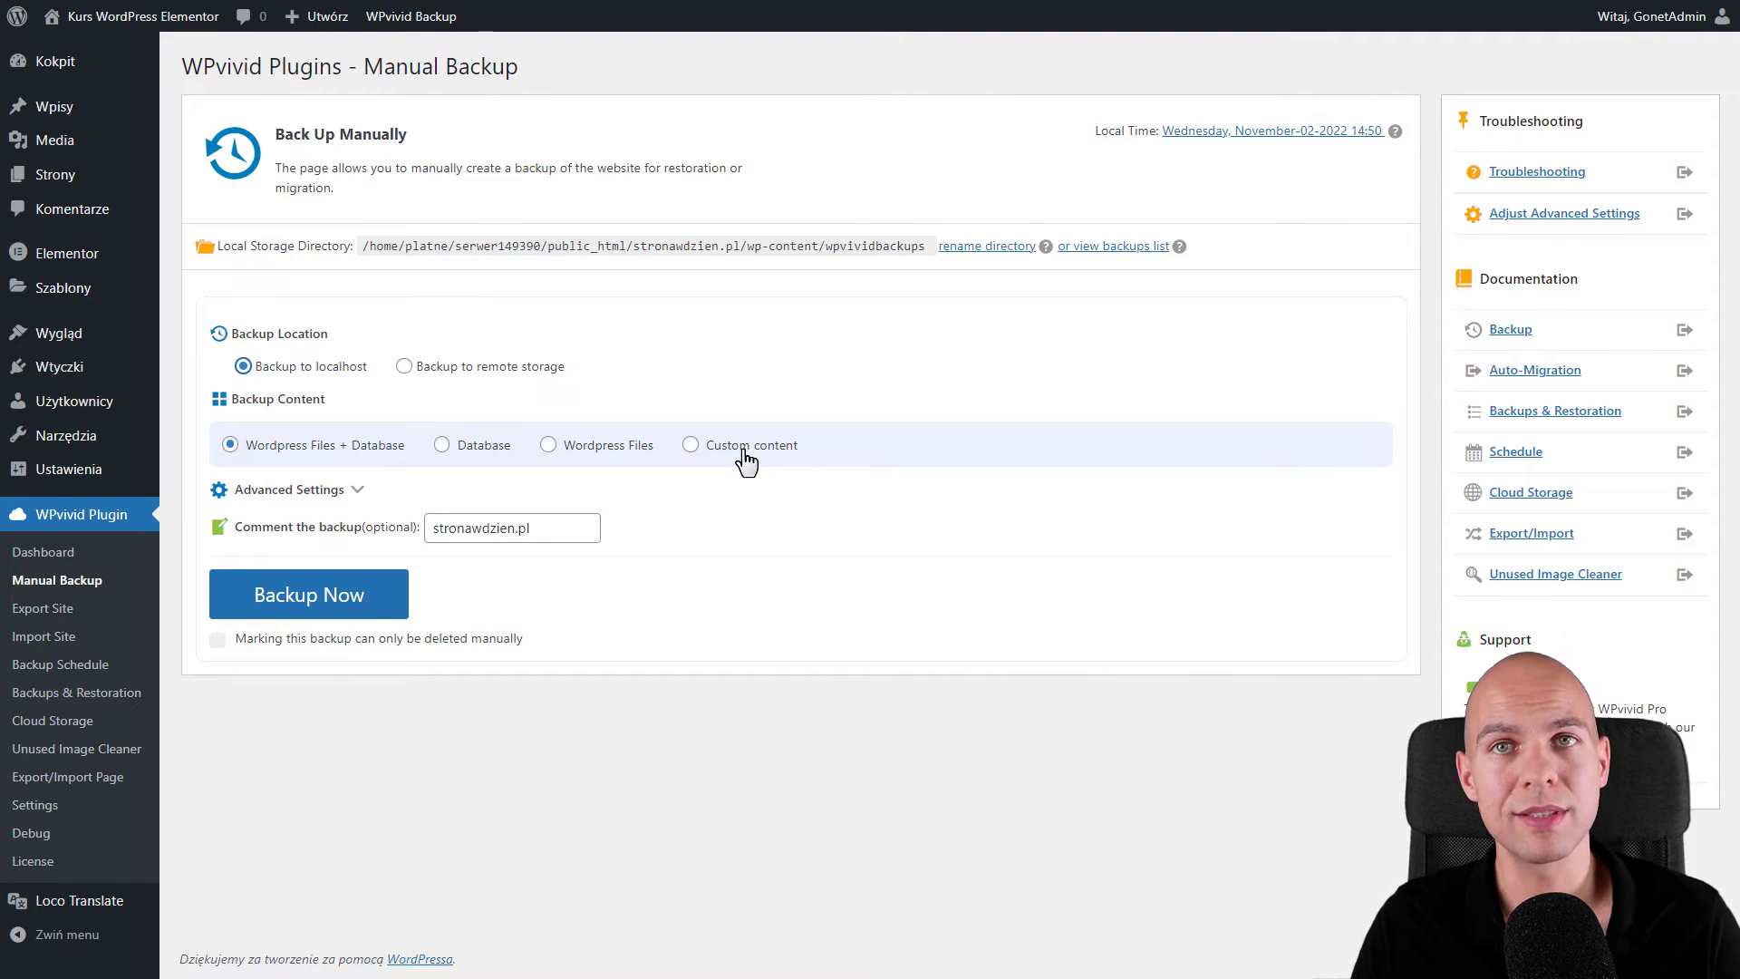
click(336, 494)
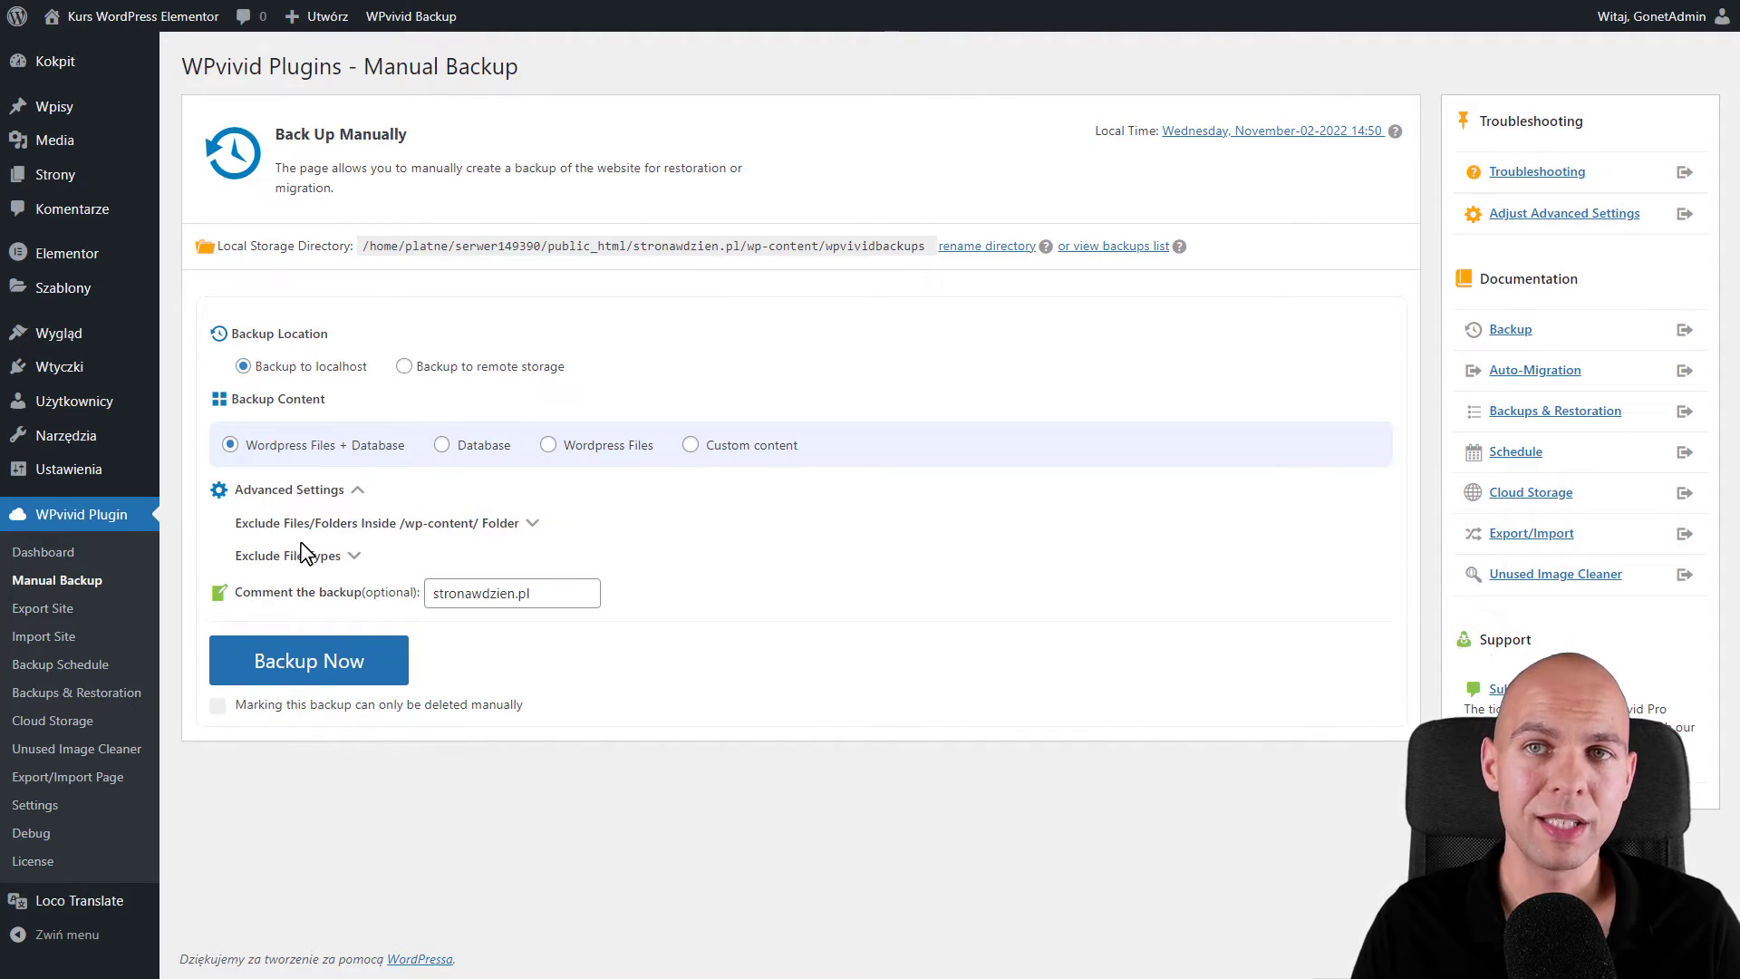
click(359, 497)
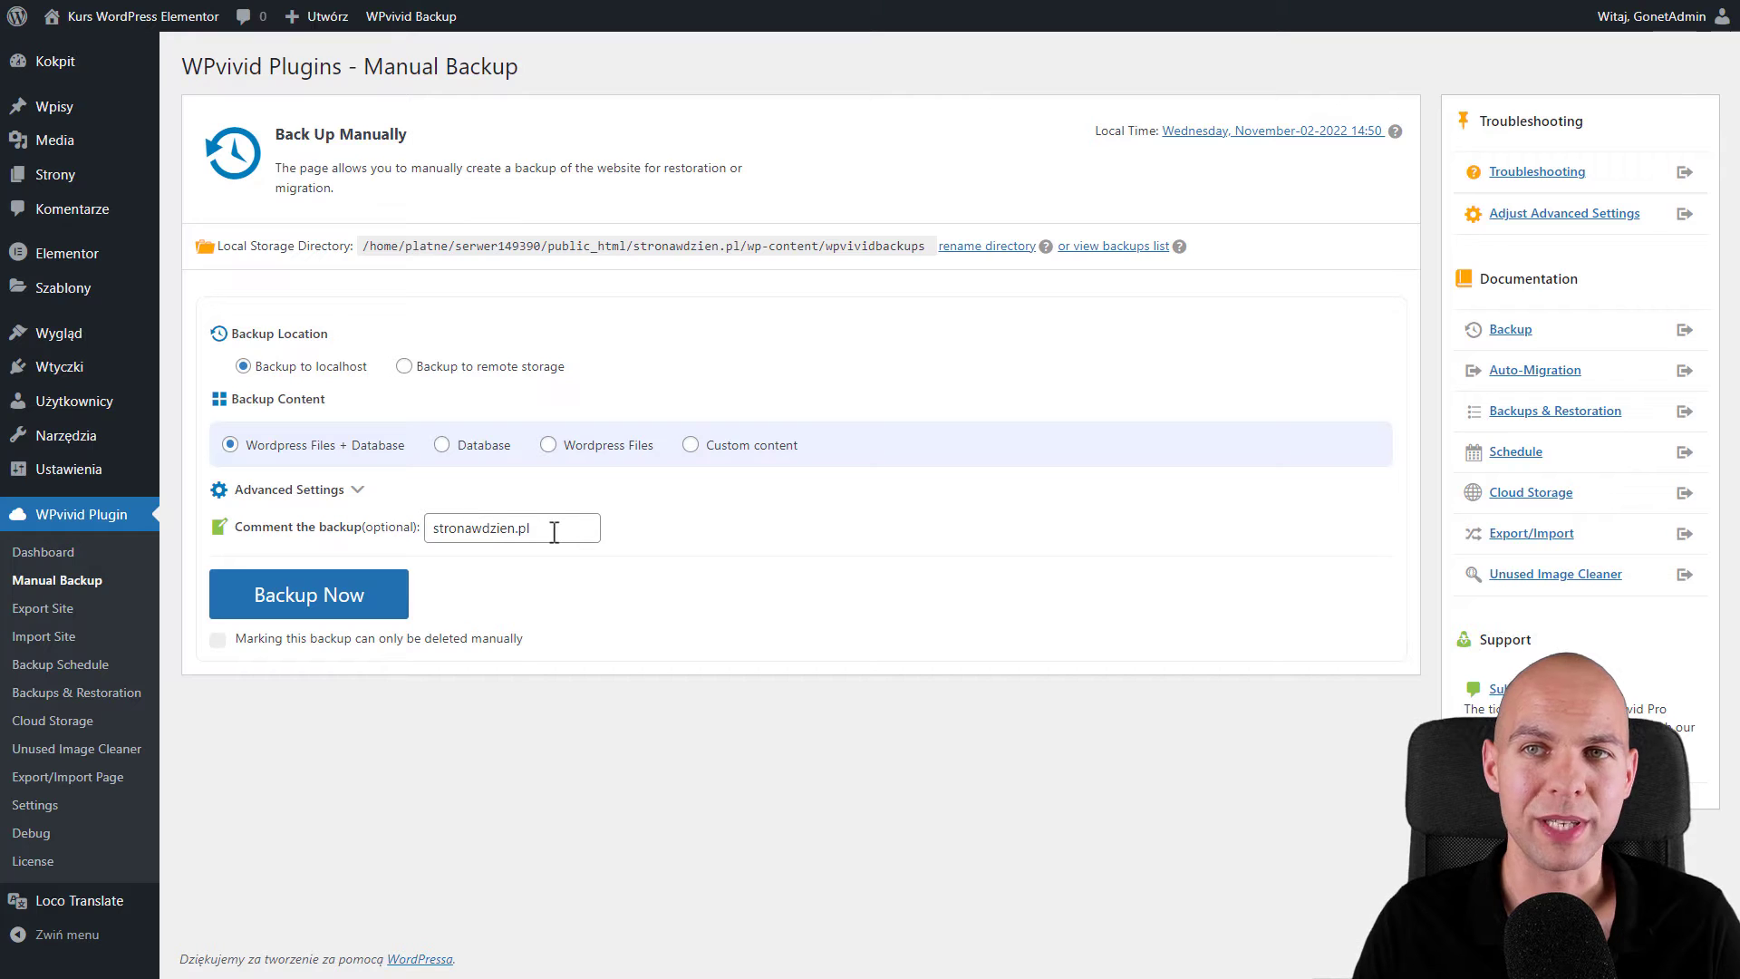
click(313, 595)
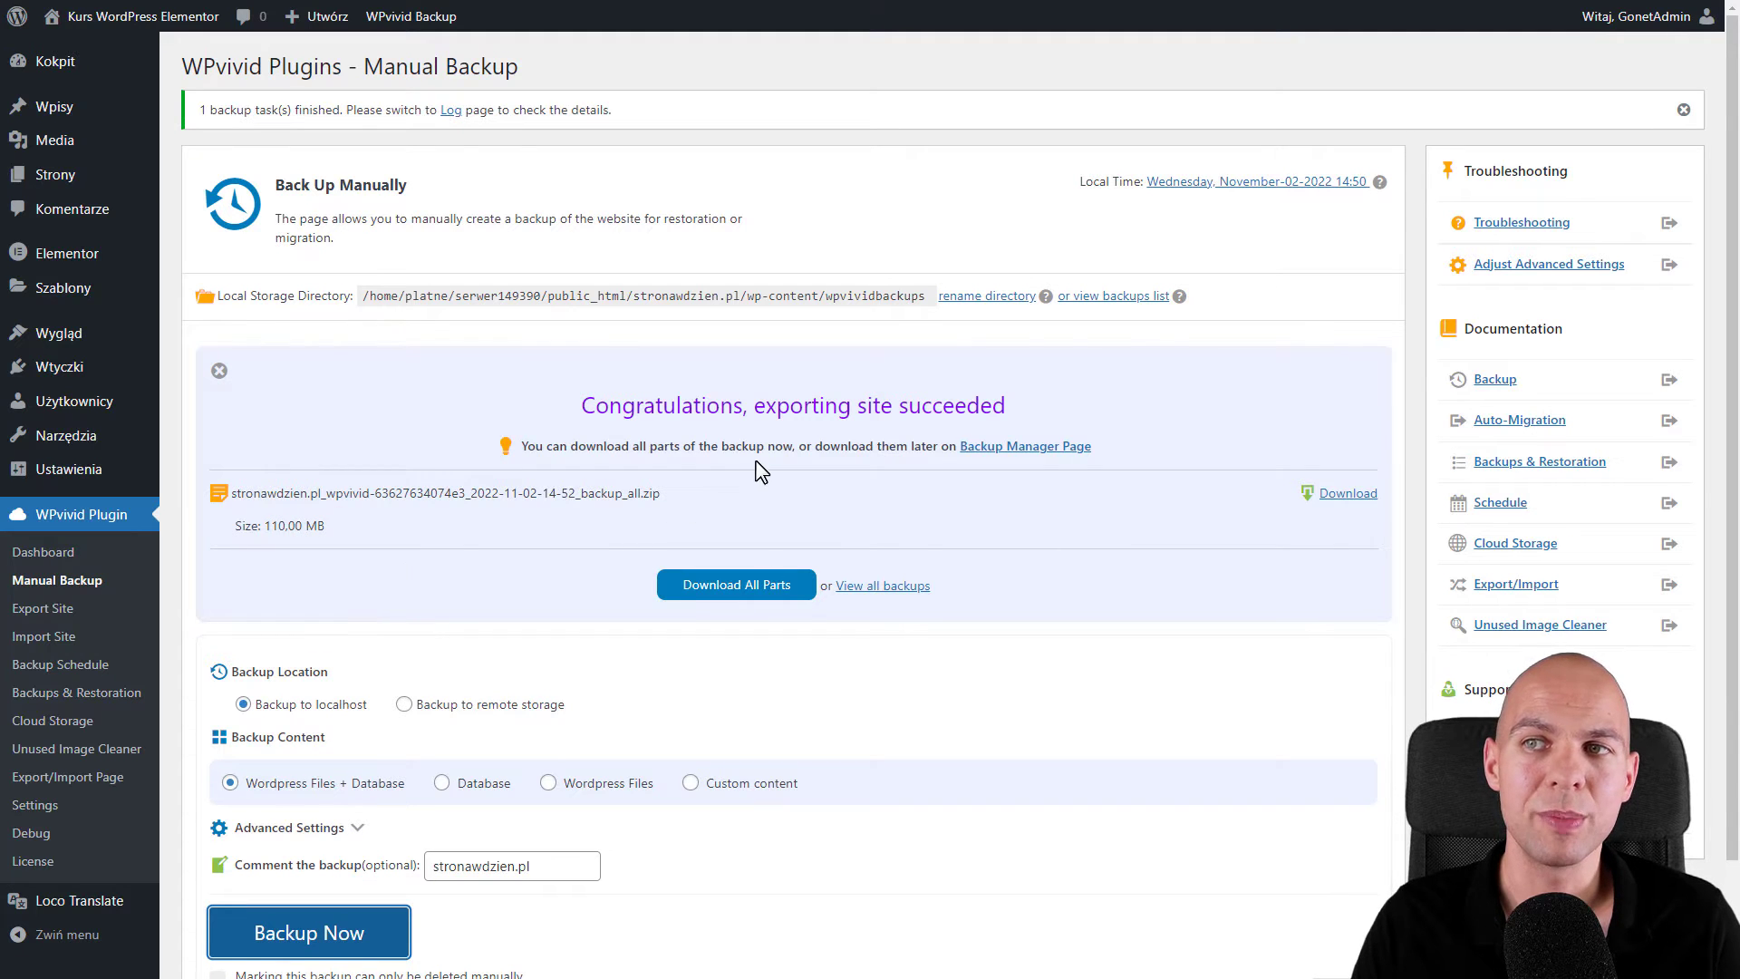
scroll(766, 476, down, 1)
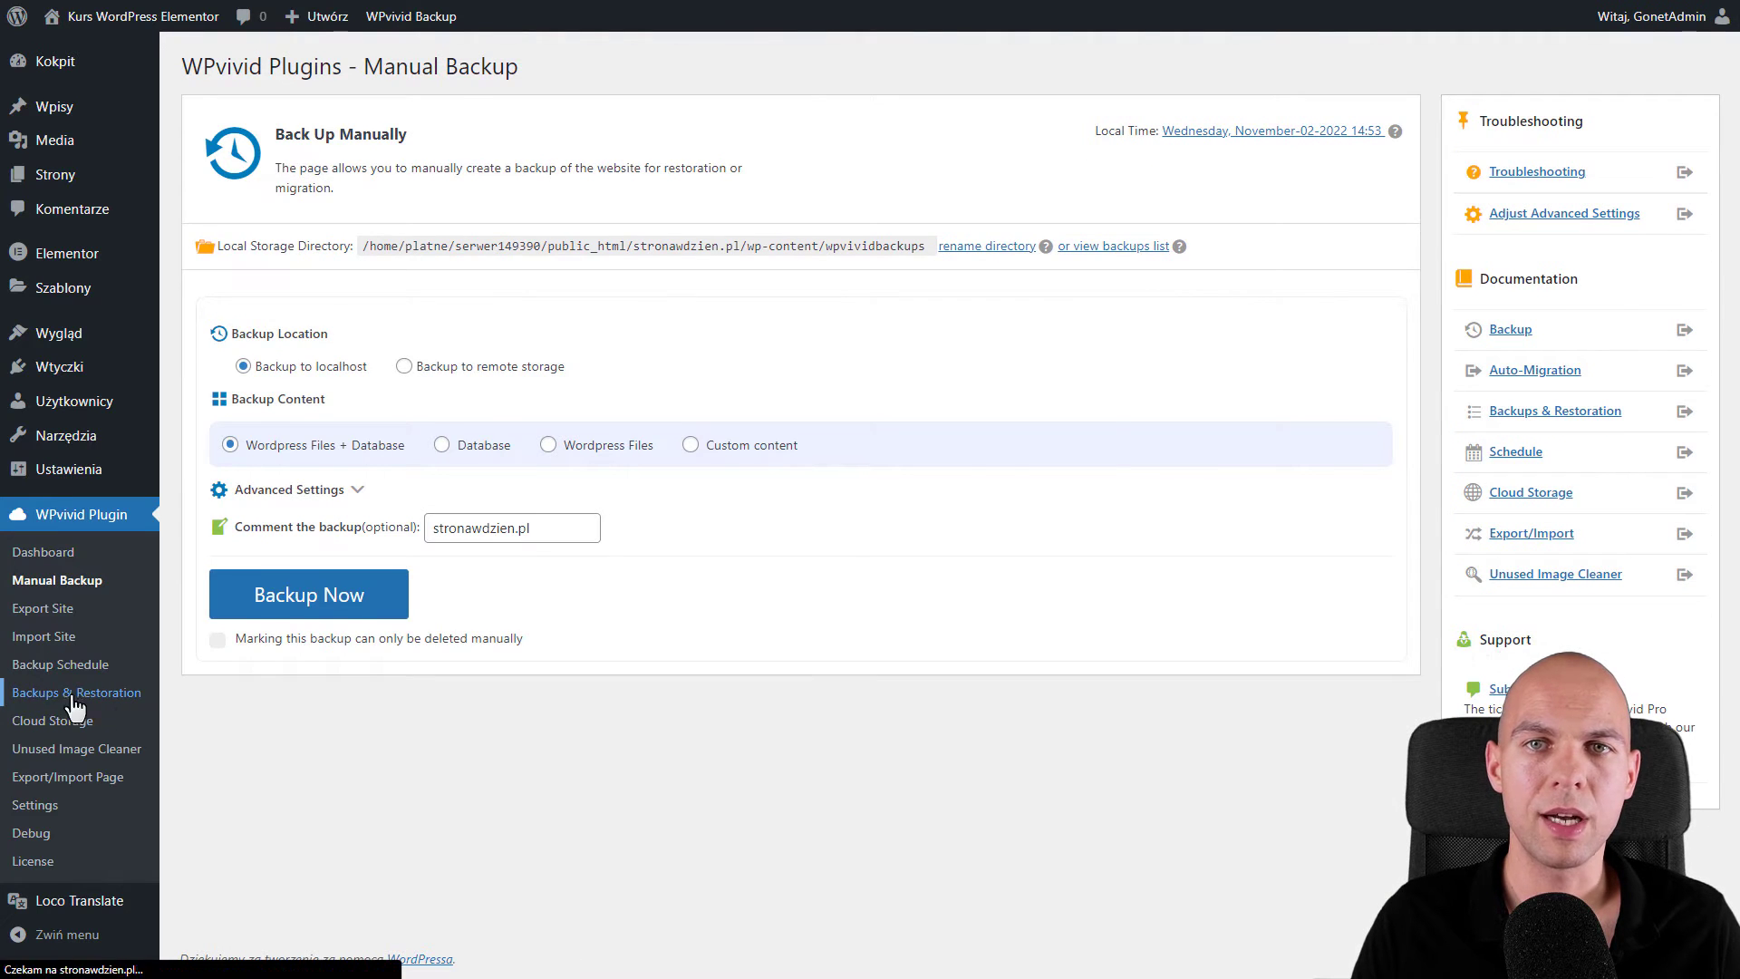
- Open the backup list, then Cloud Storage showing Google Drive aliased Stronawdzien
click(43, 694)
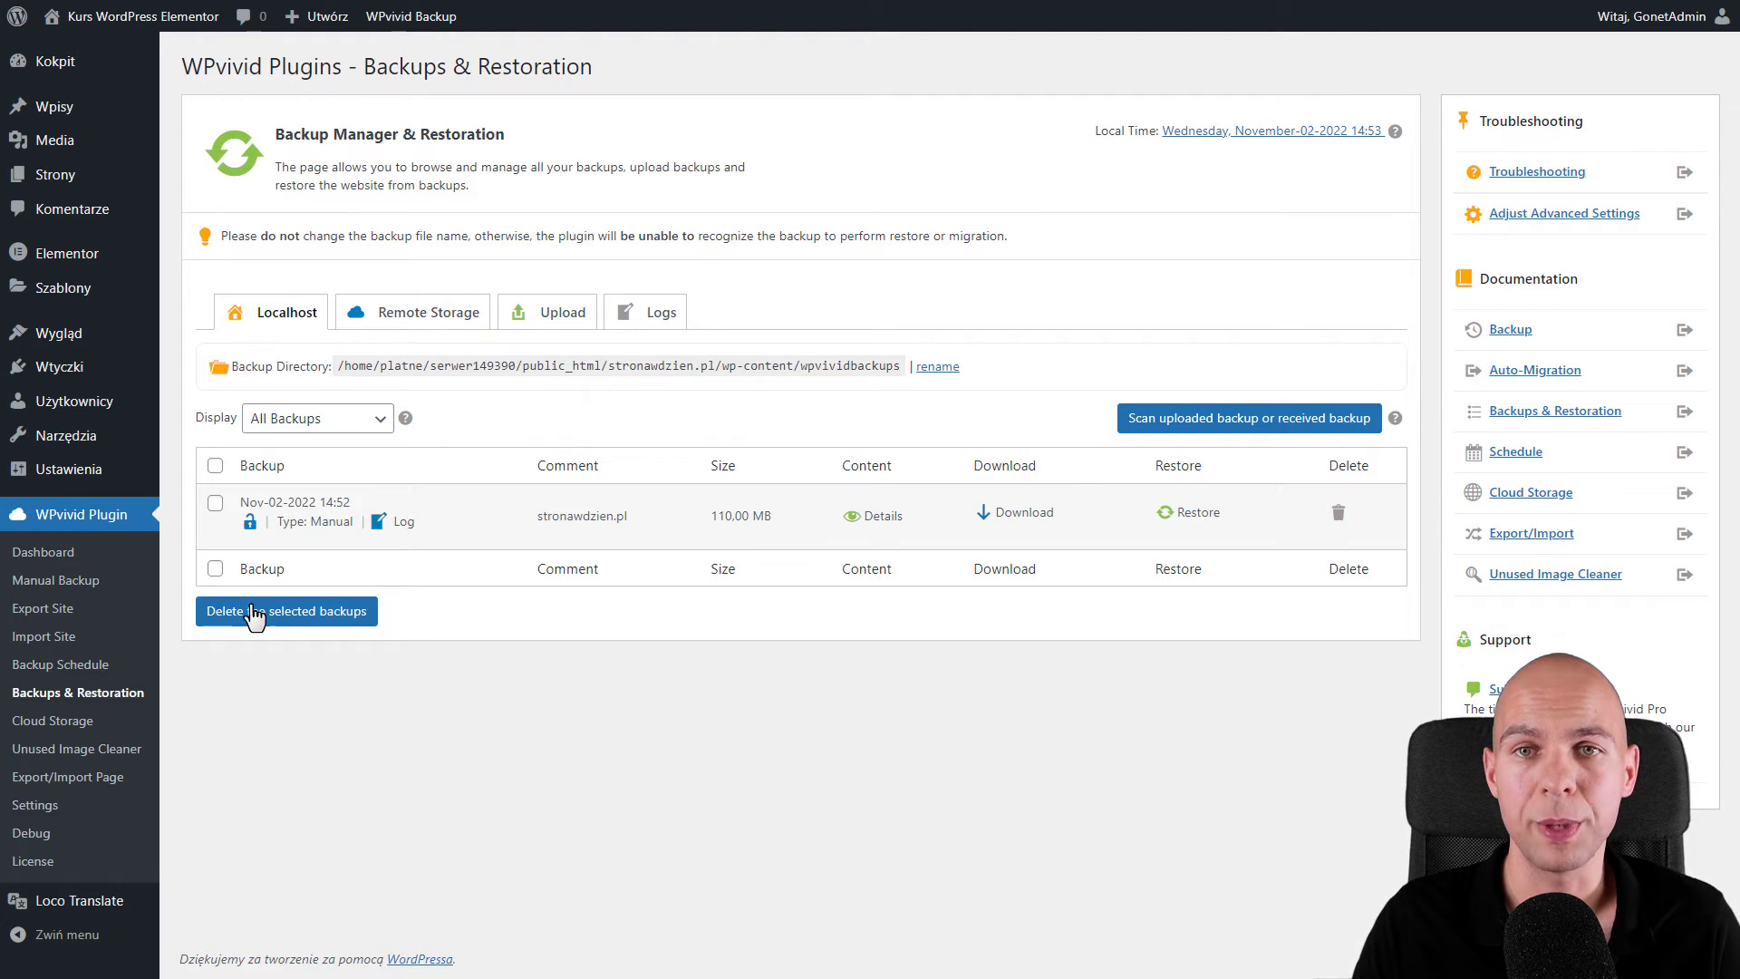
click(77, 728)
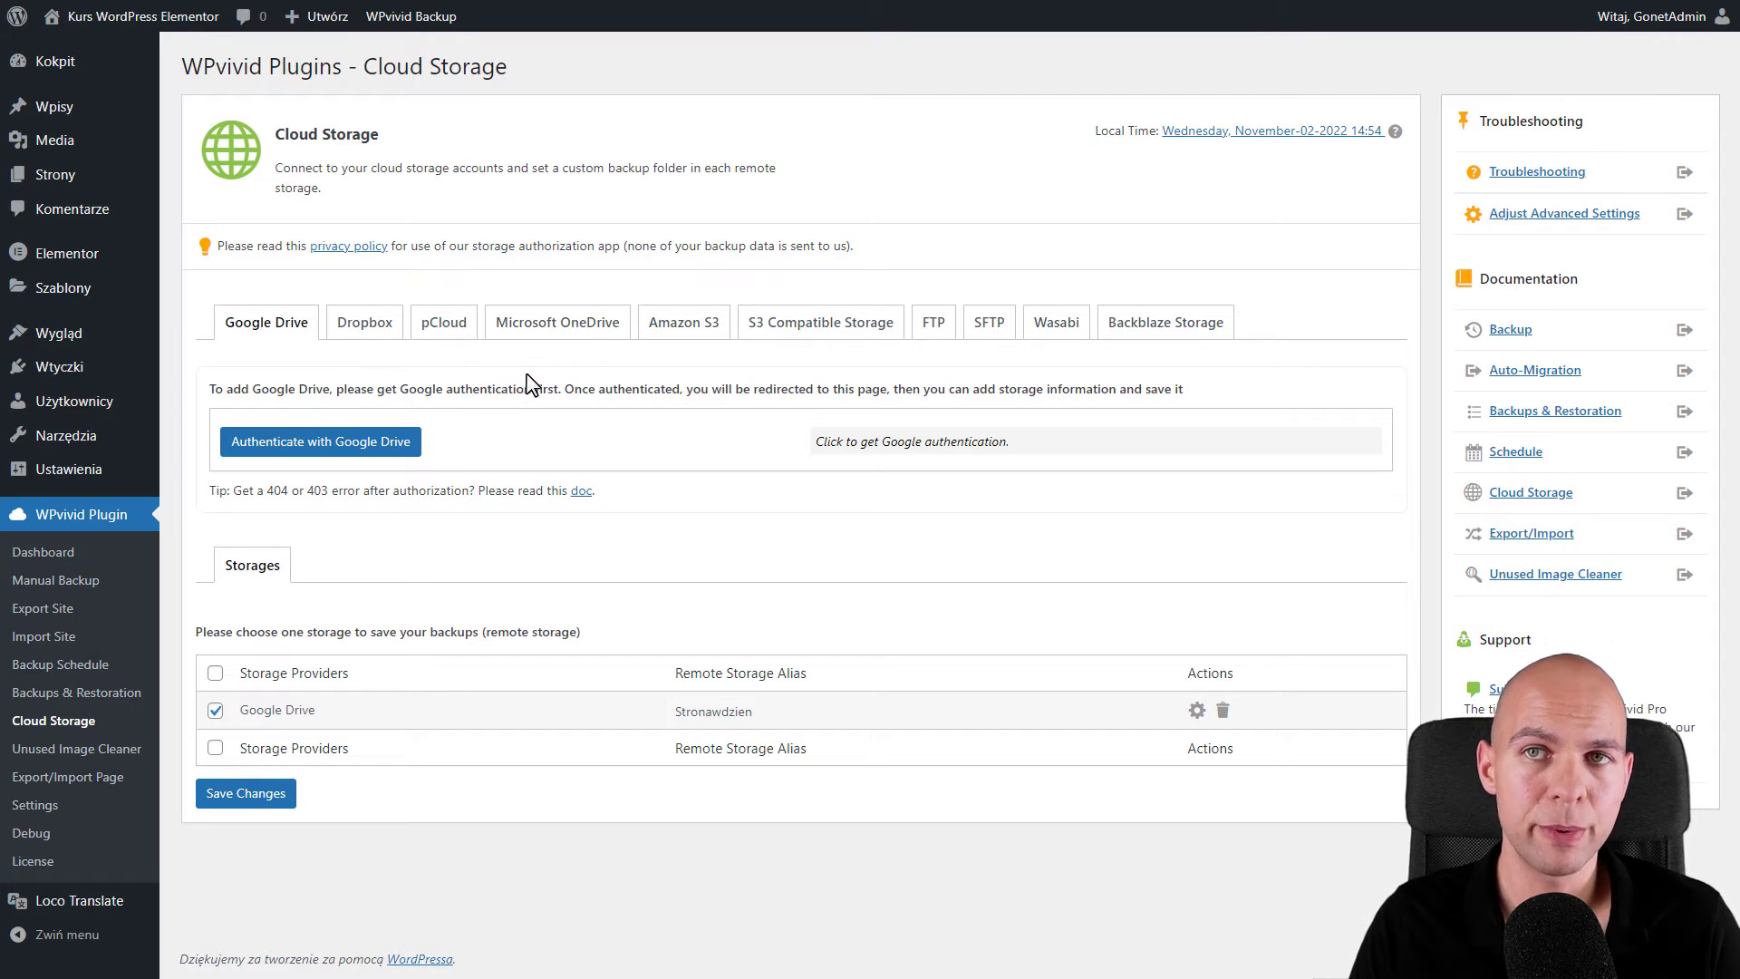
- Authorize a Microsoft OneDrive account as remote storage
click(561, 326)
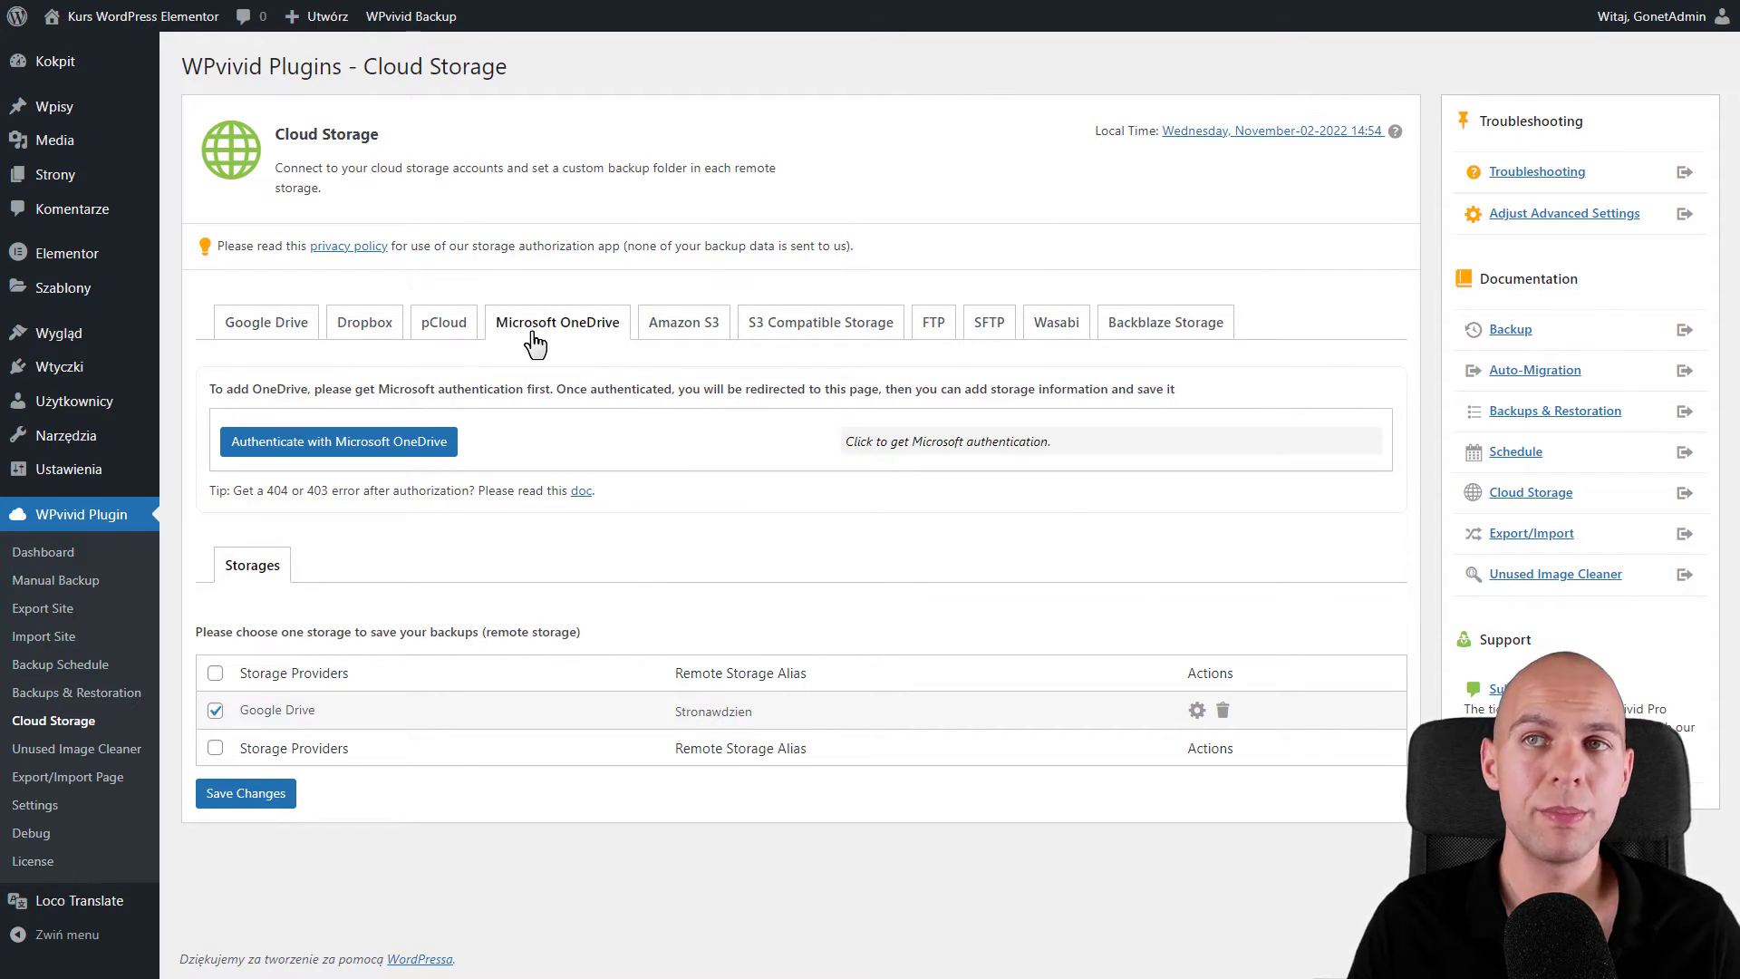
click(317, 450)
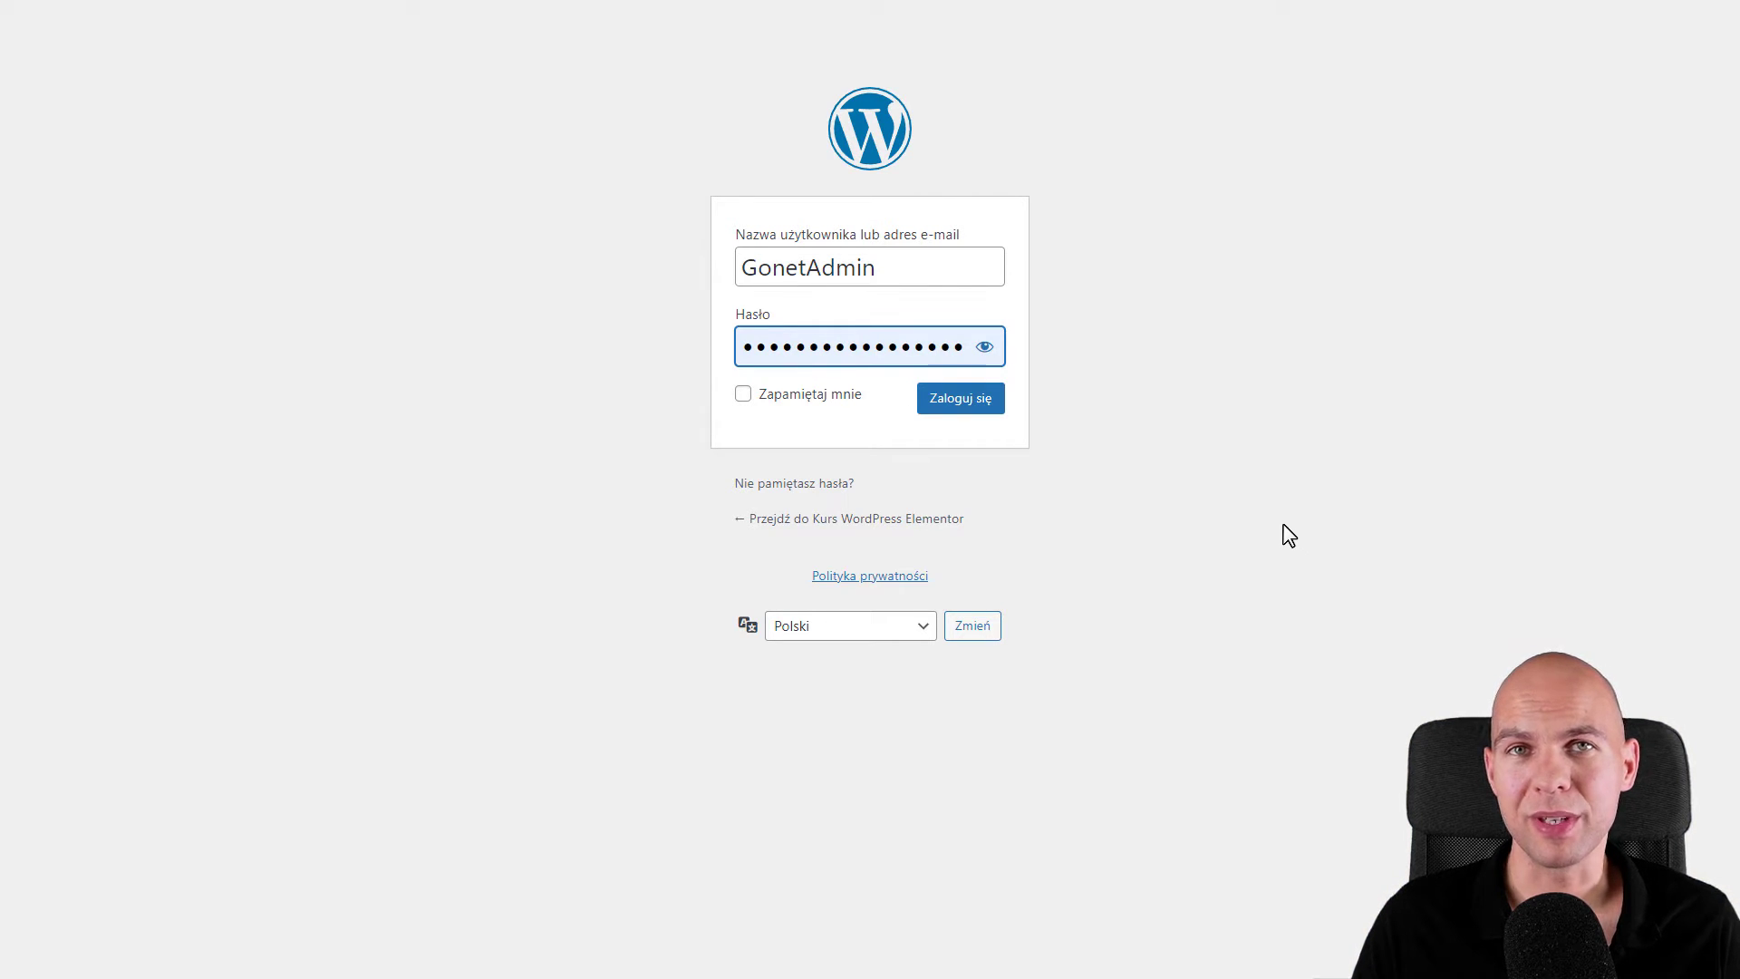
click(974, 406)
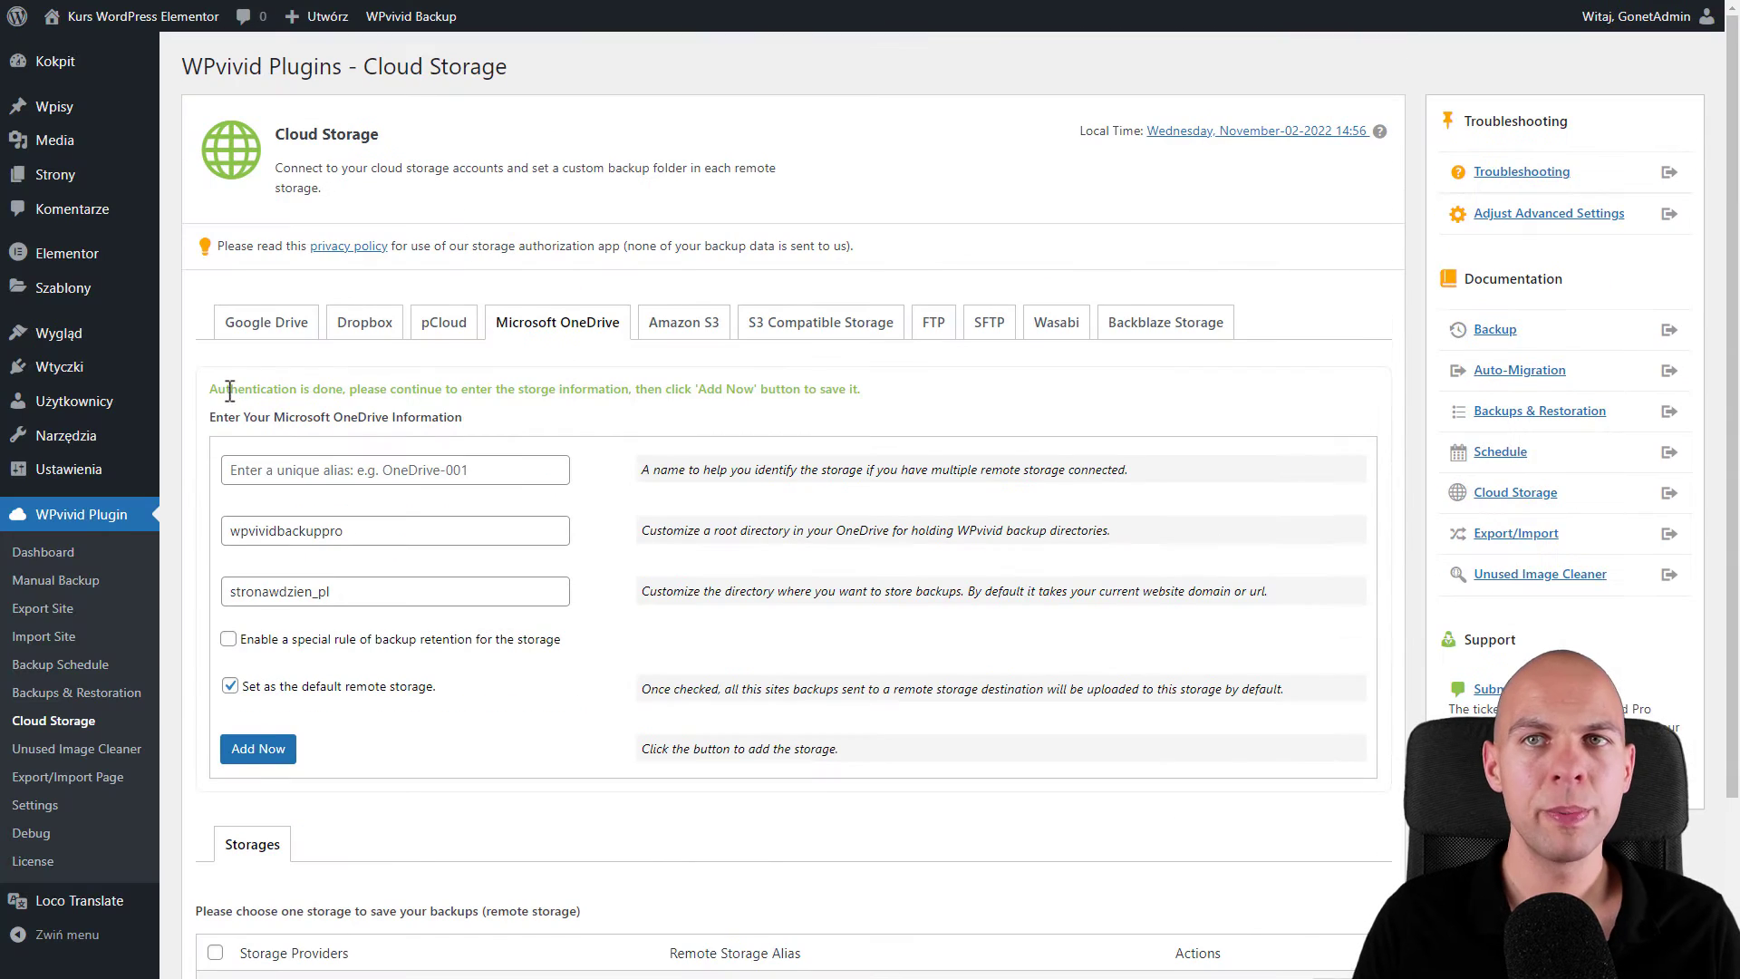
scroll(746, 359, down, 1)
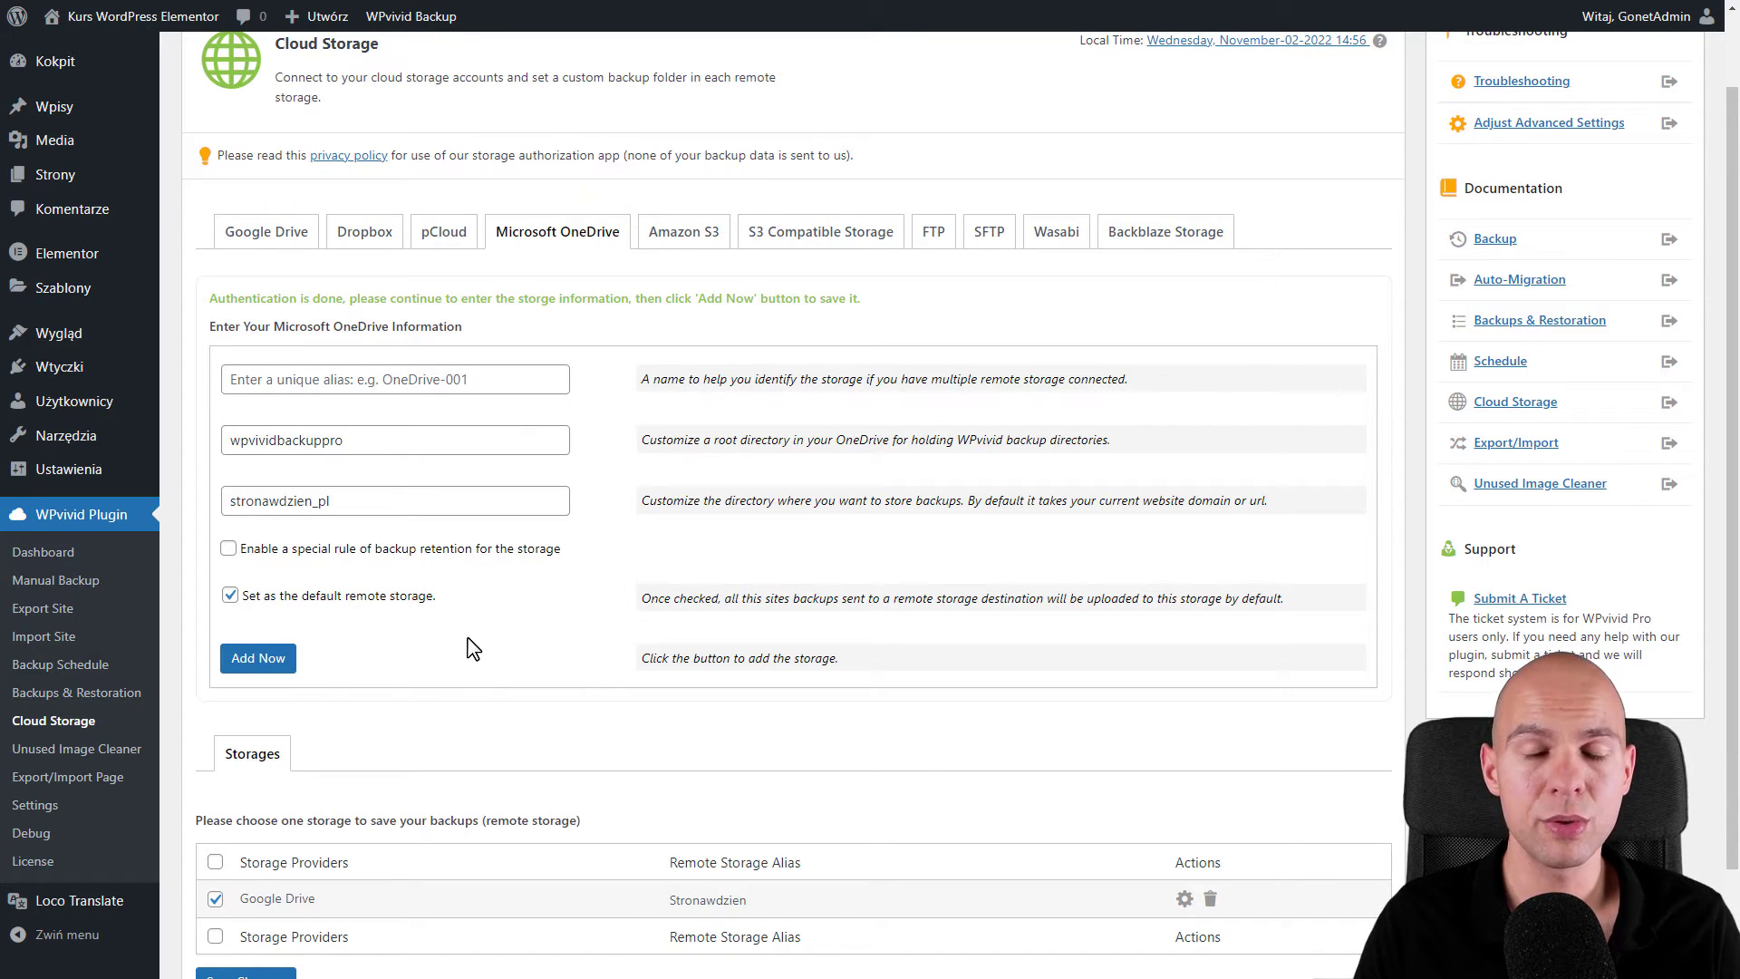
- Alias the OneDrive storage Kopiezapasowe, keep folders wpvividbackuppro and stronawdzien_pl, and add it
click(308, 381)
text(Kopiezapasowe)
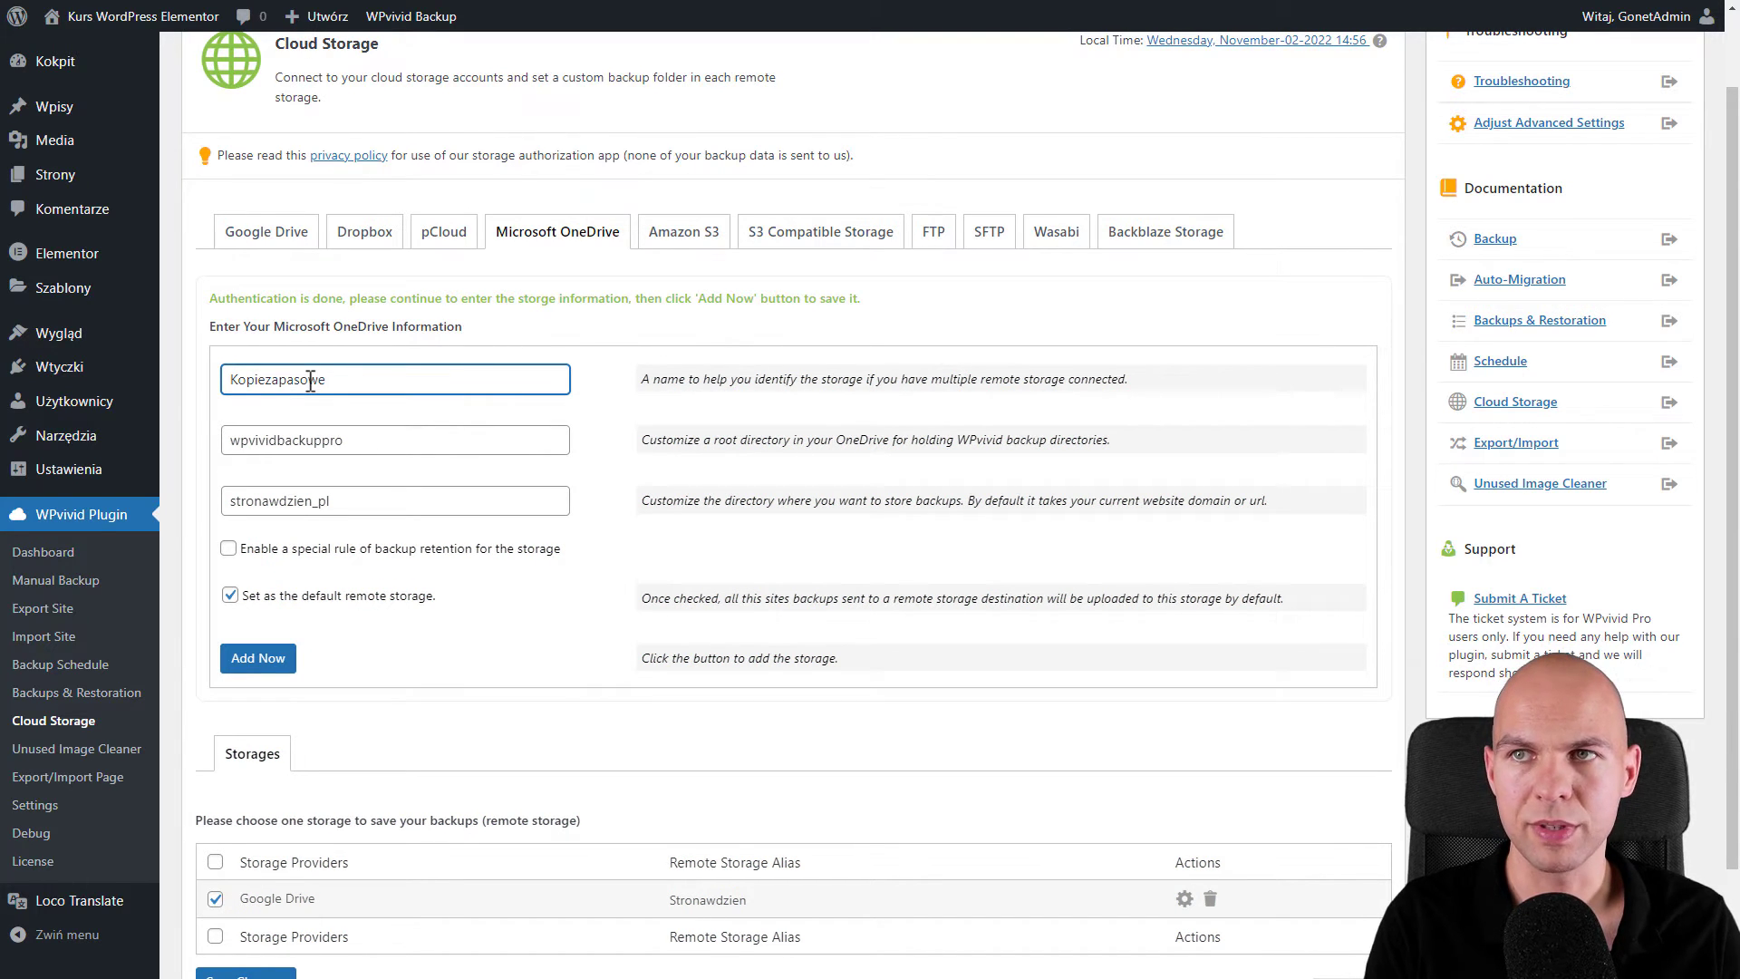
click(421, 449)
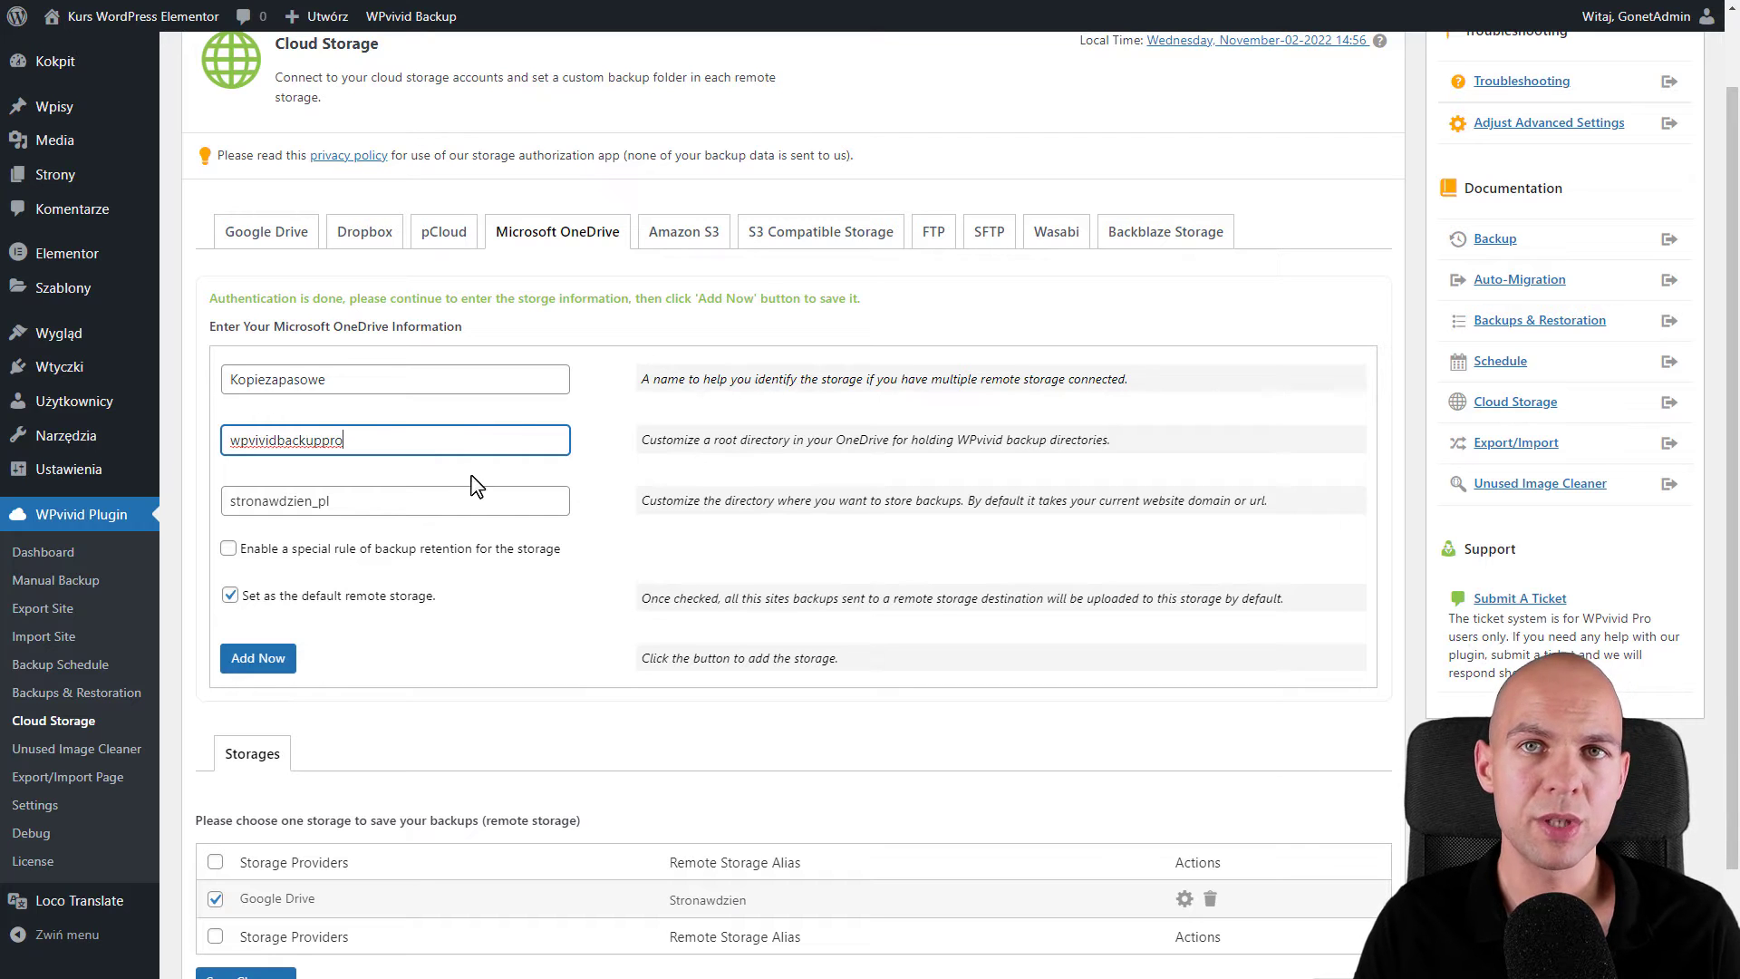
scroll(227, 525, down, 1)
click(230, 411)
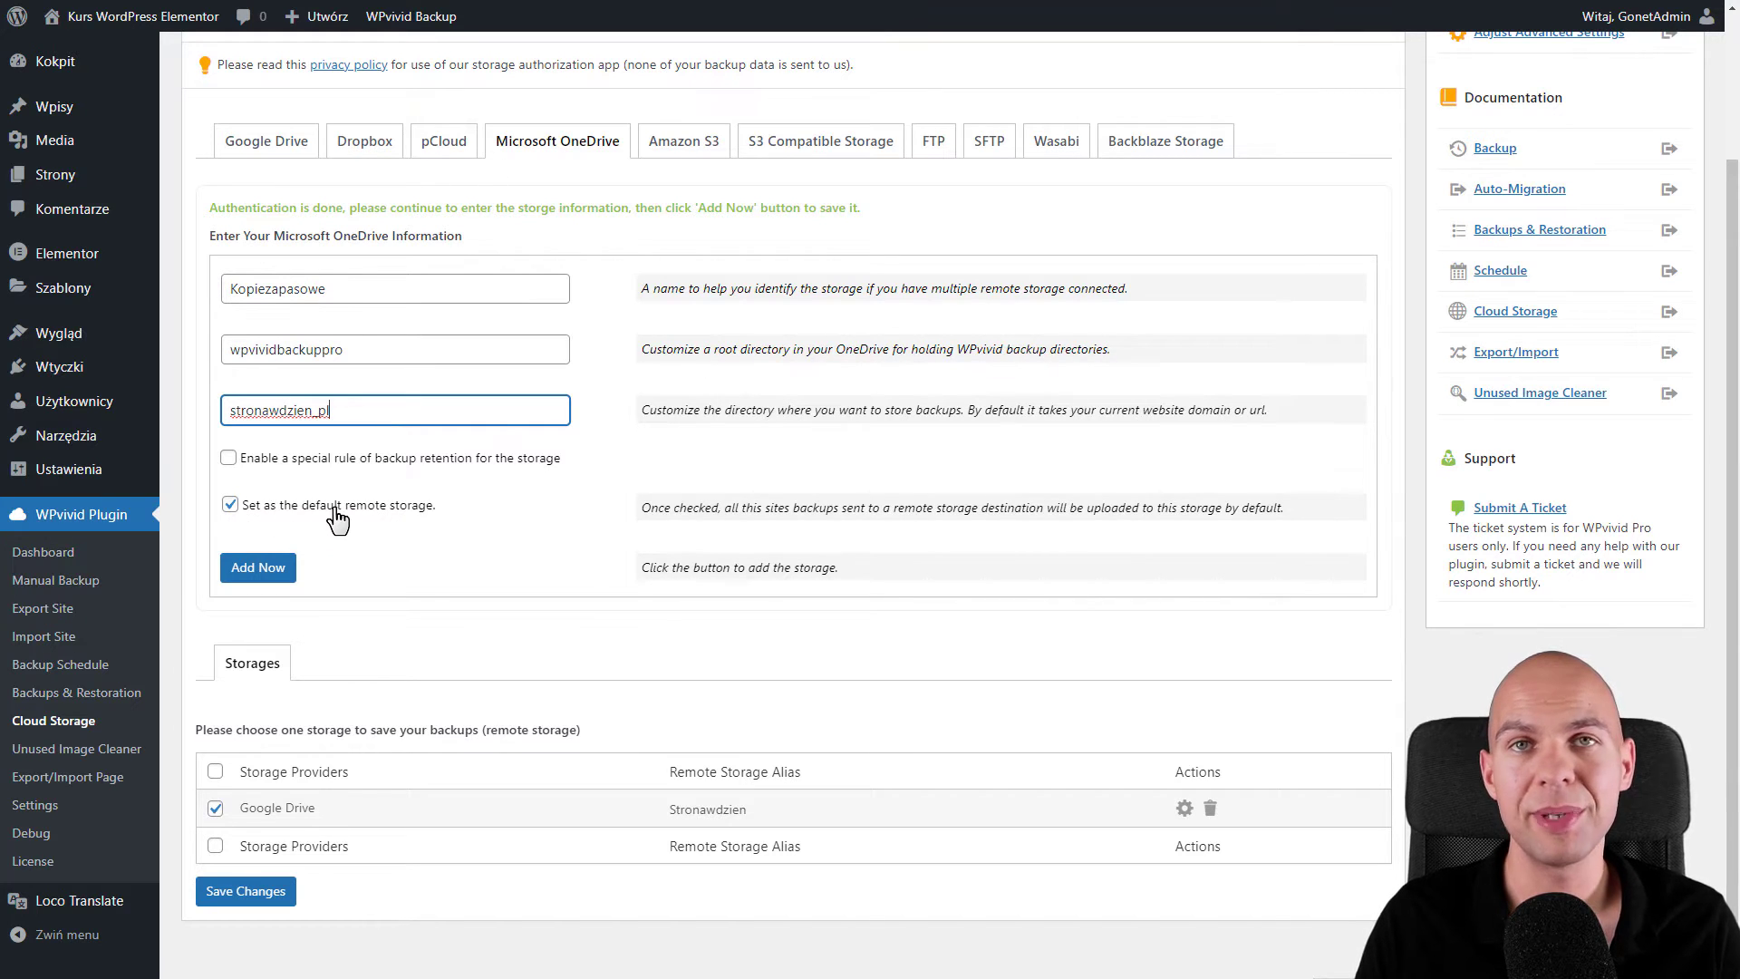
click(278, 573)
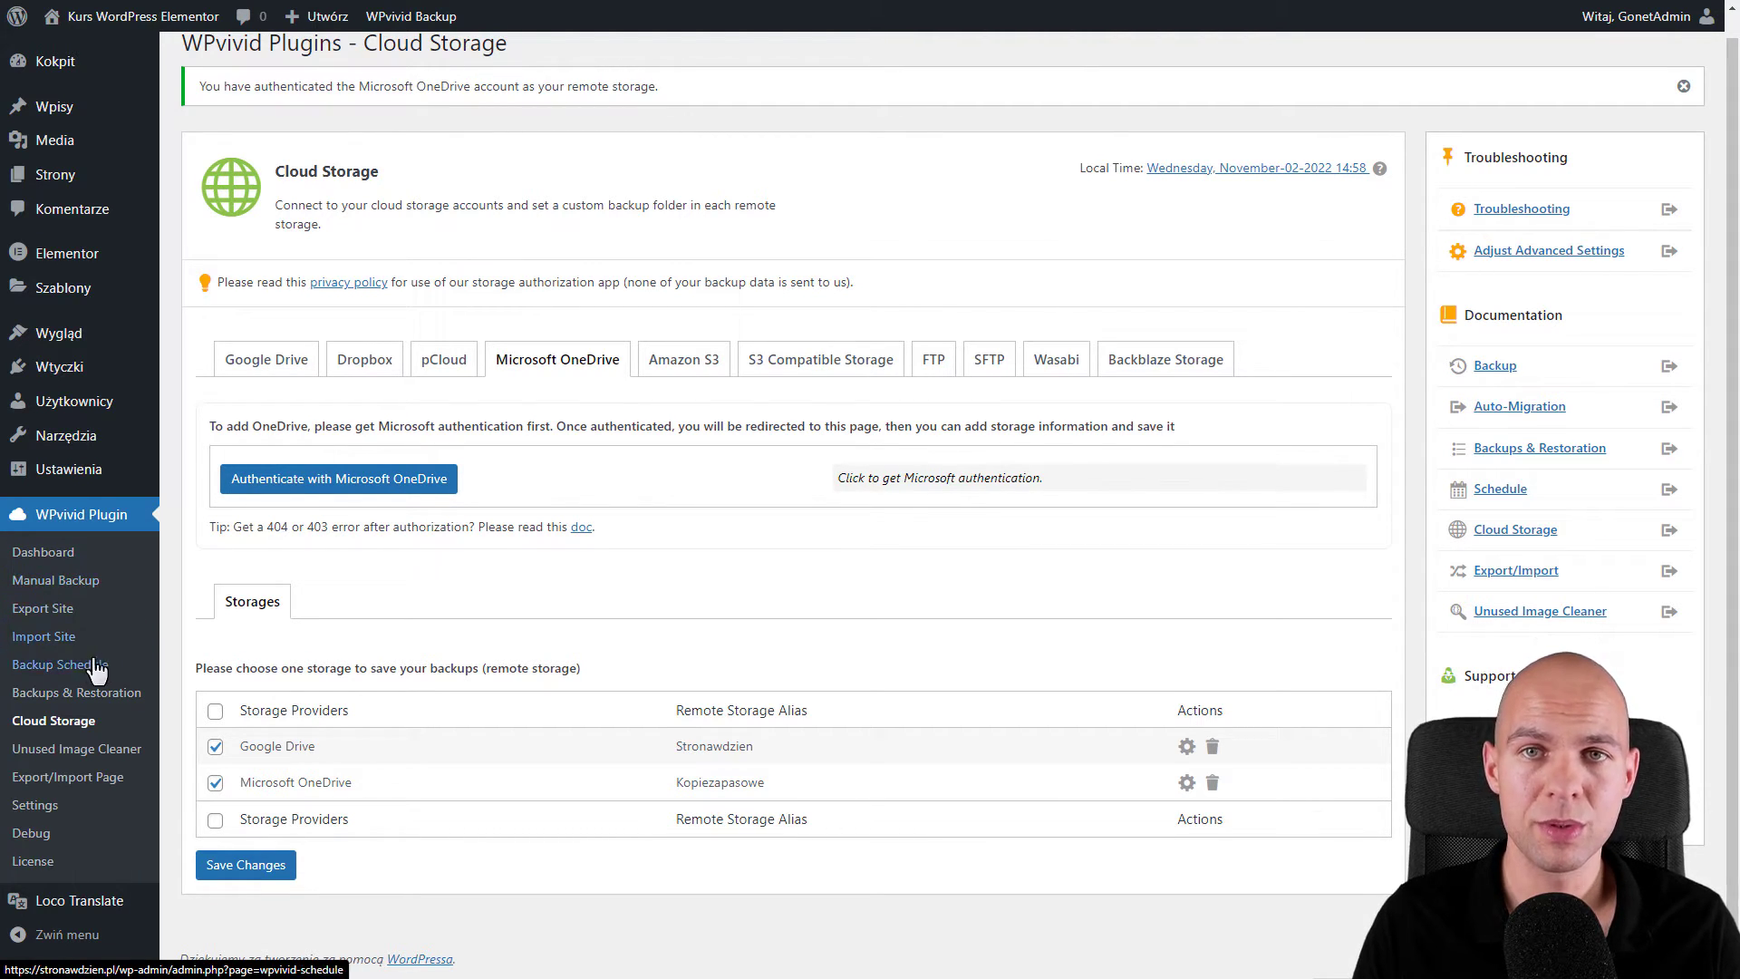
- View the three switched-off daily presets on the General Backup schedule tab
click(62, 667)
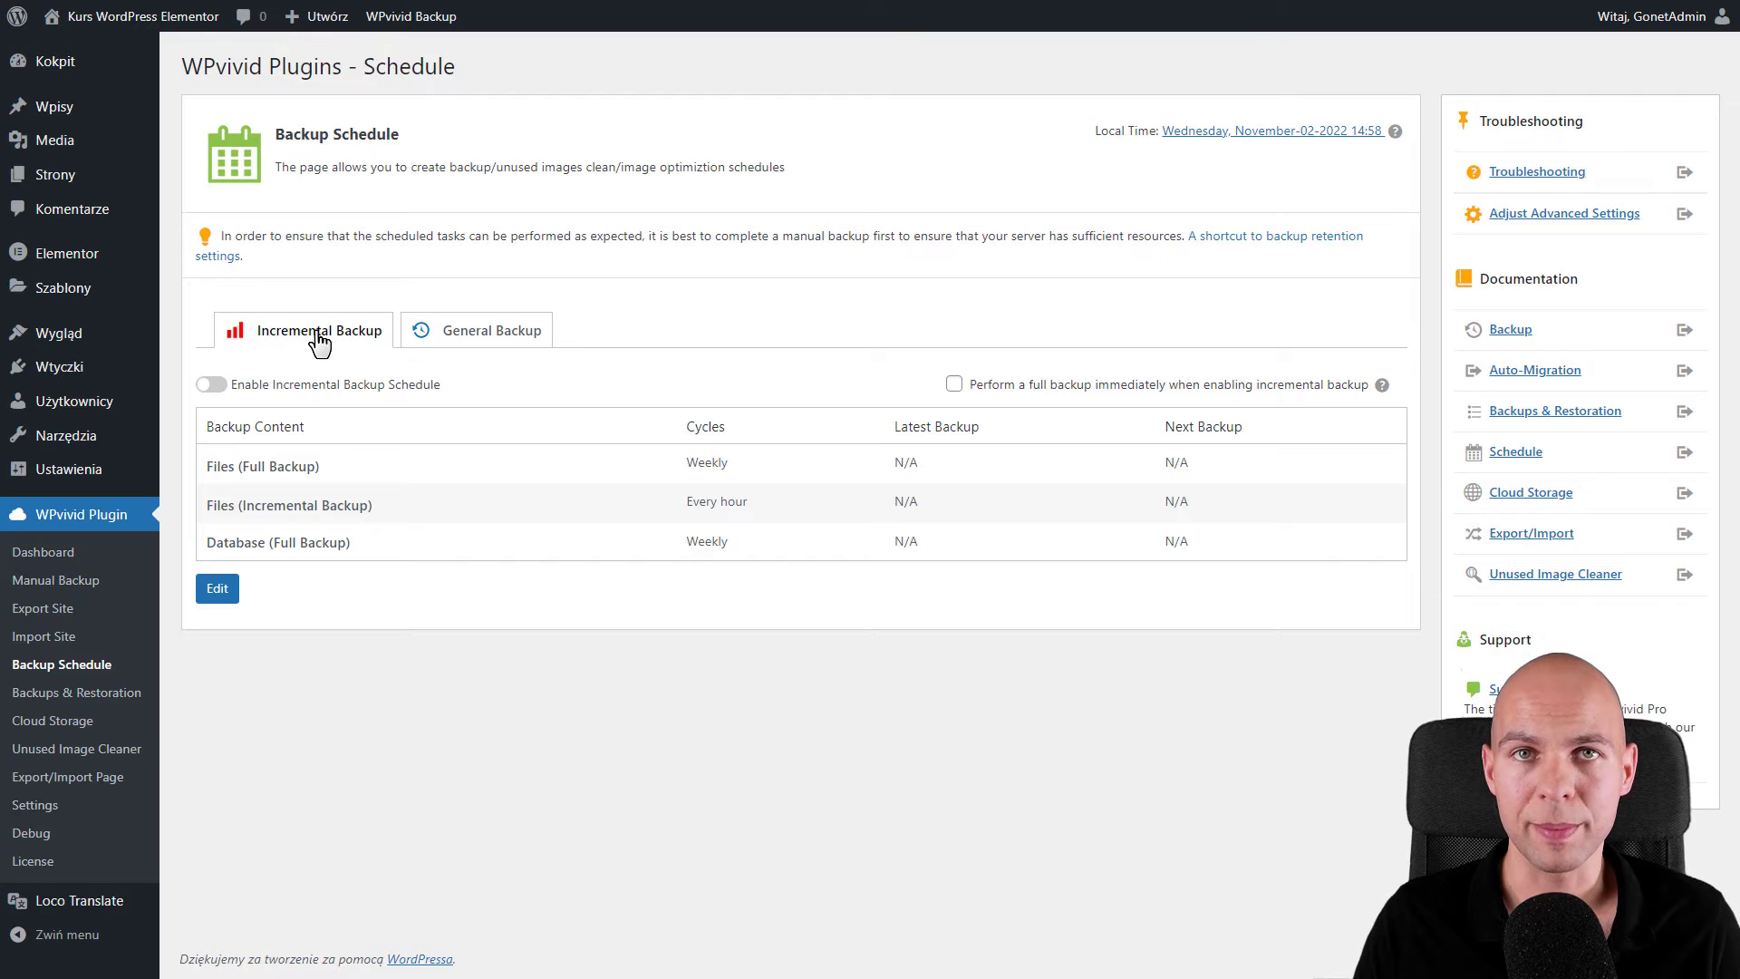
click(489, 335)
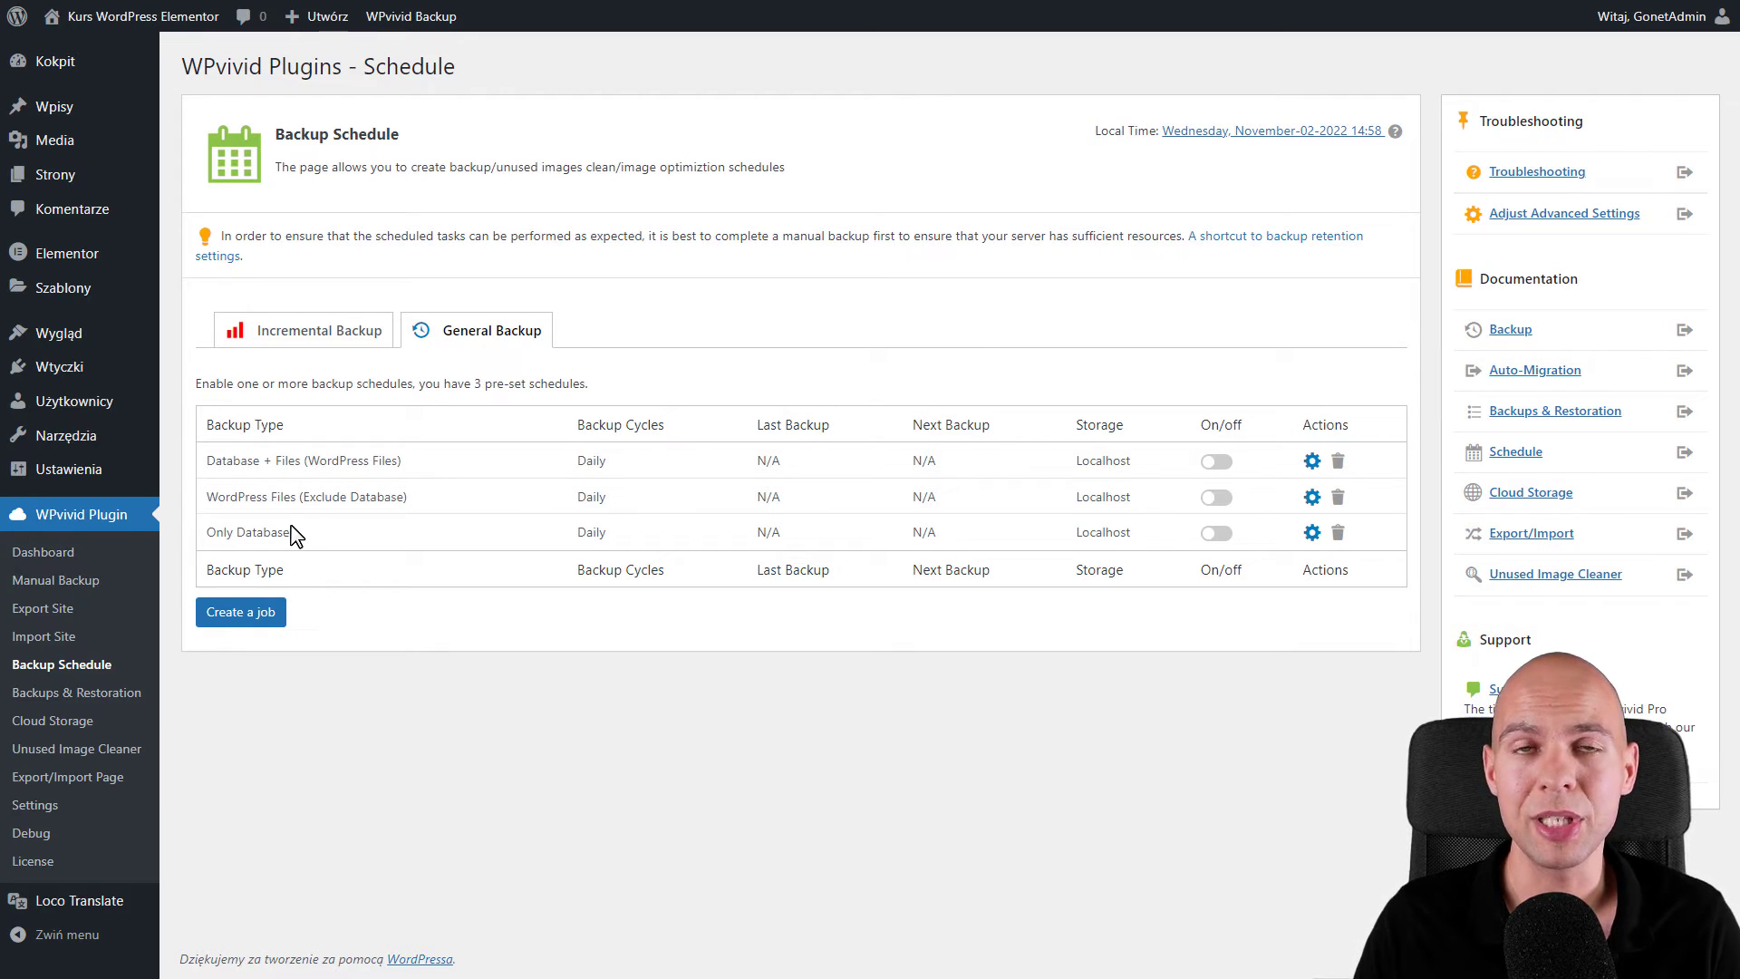
- Turn on the Database + Files schedule and set it fortnightly on Monday at 00:00
click(1220, 467)
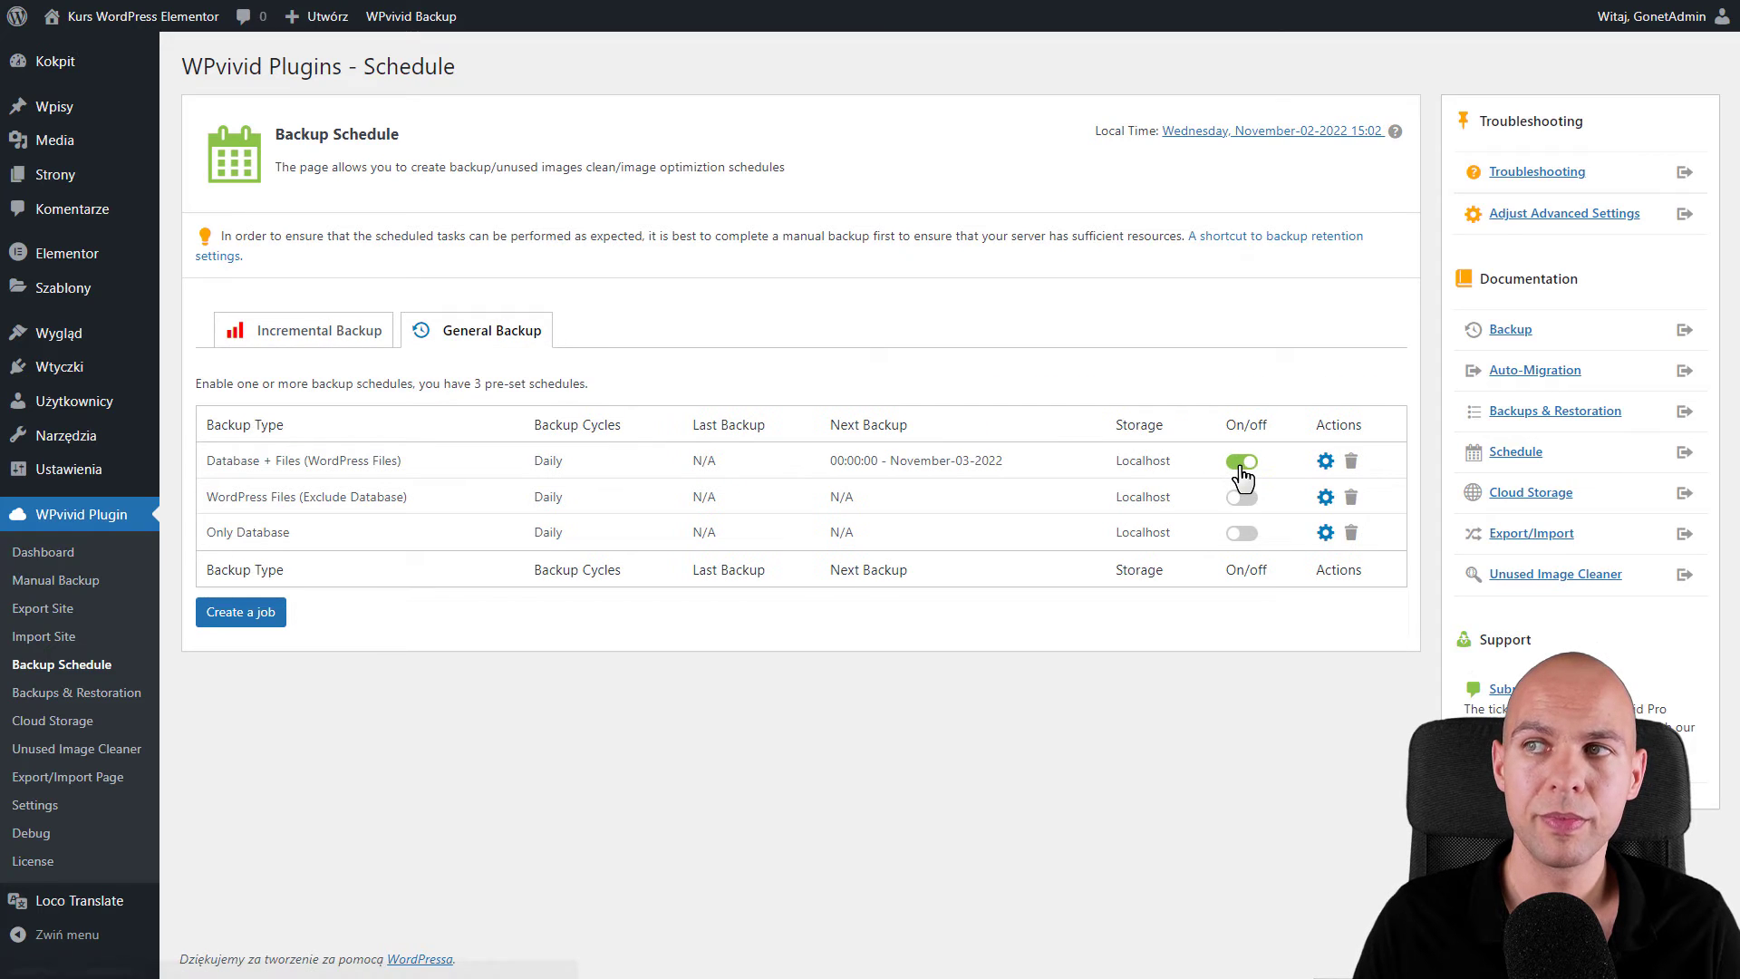
click(1325, 464)
scroll(1319, 462, down, 1)
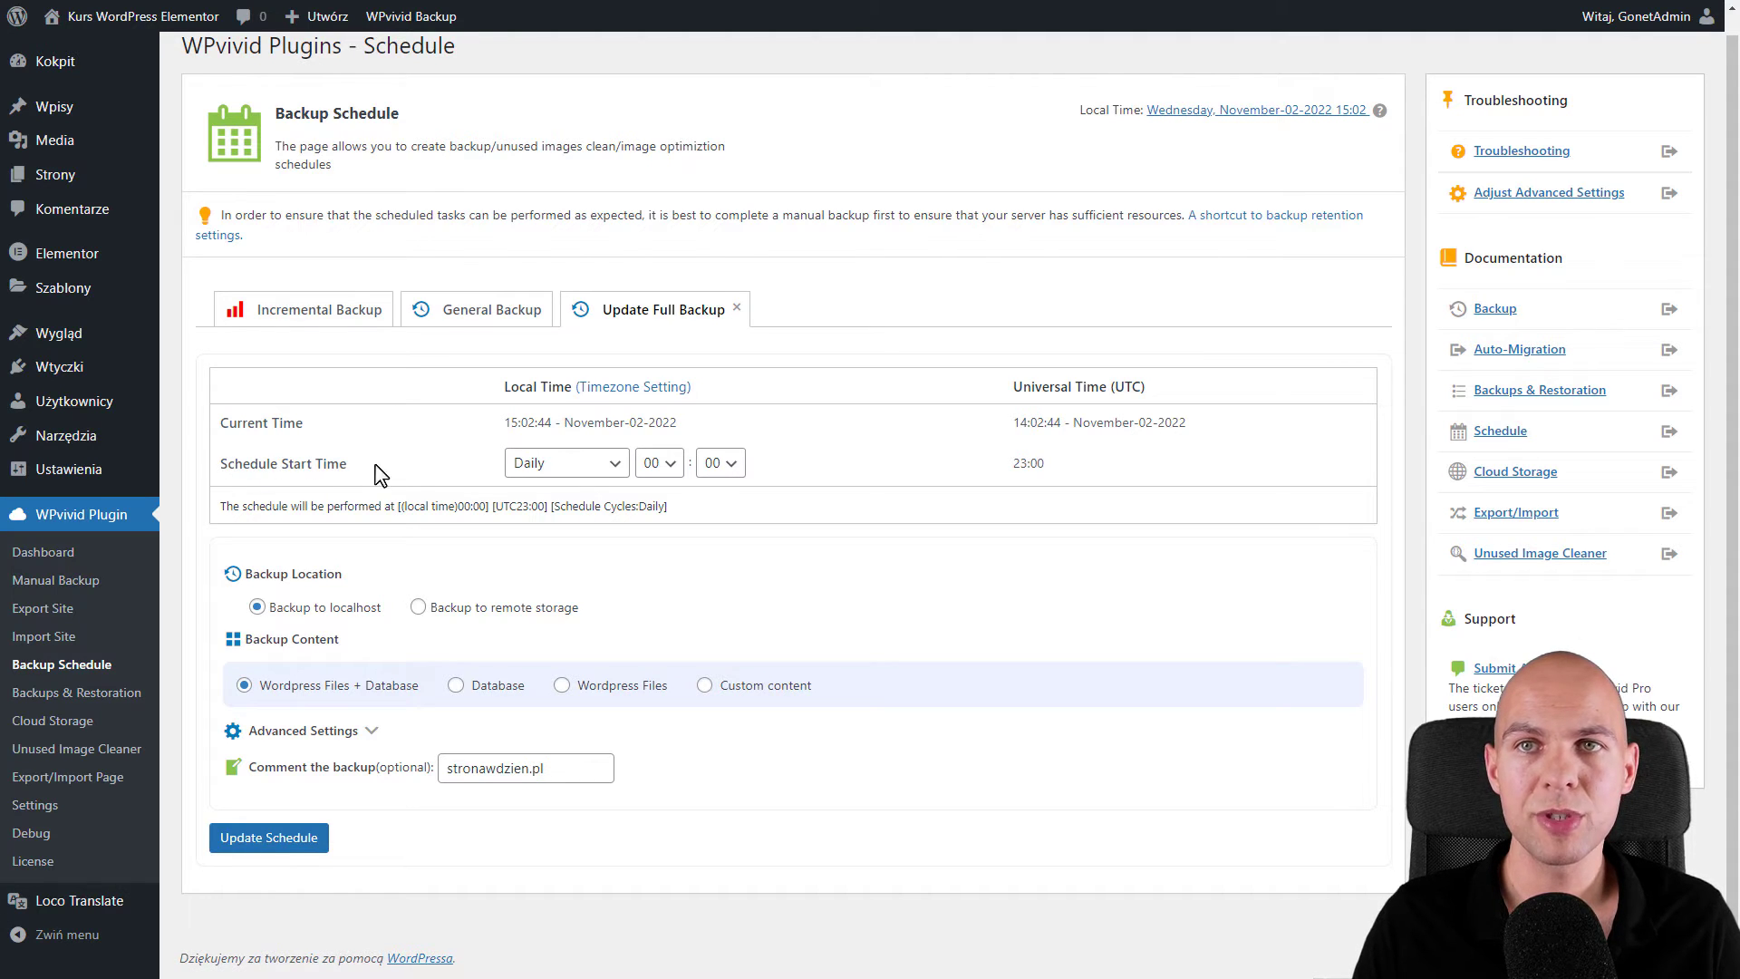
click(604, 465)
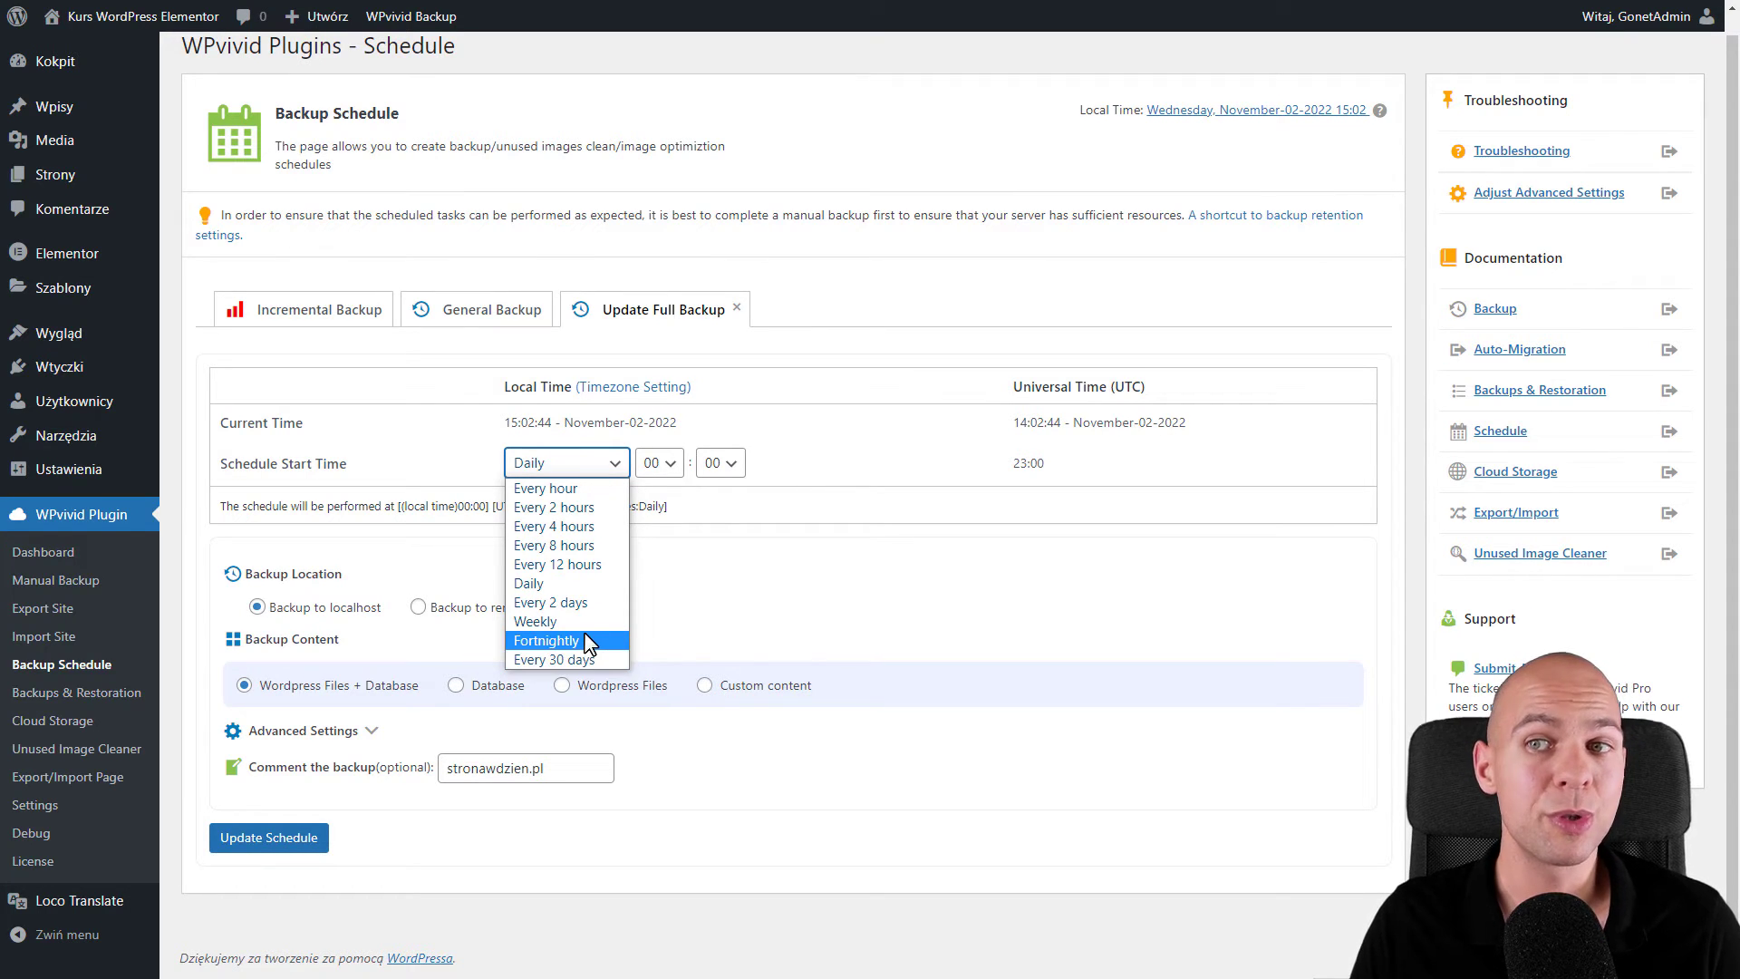
click(590, 640)
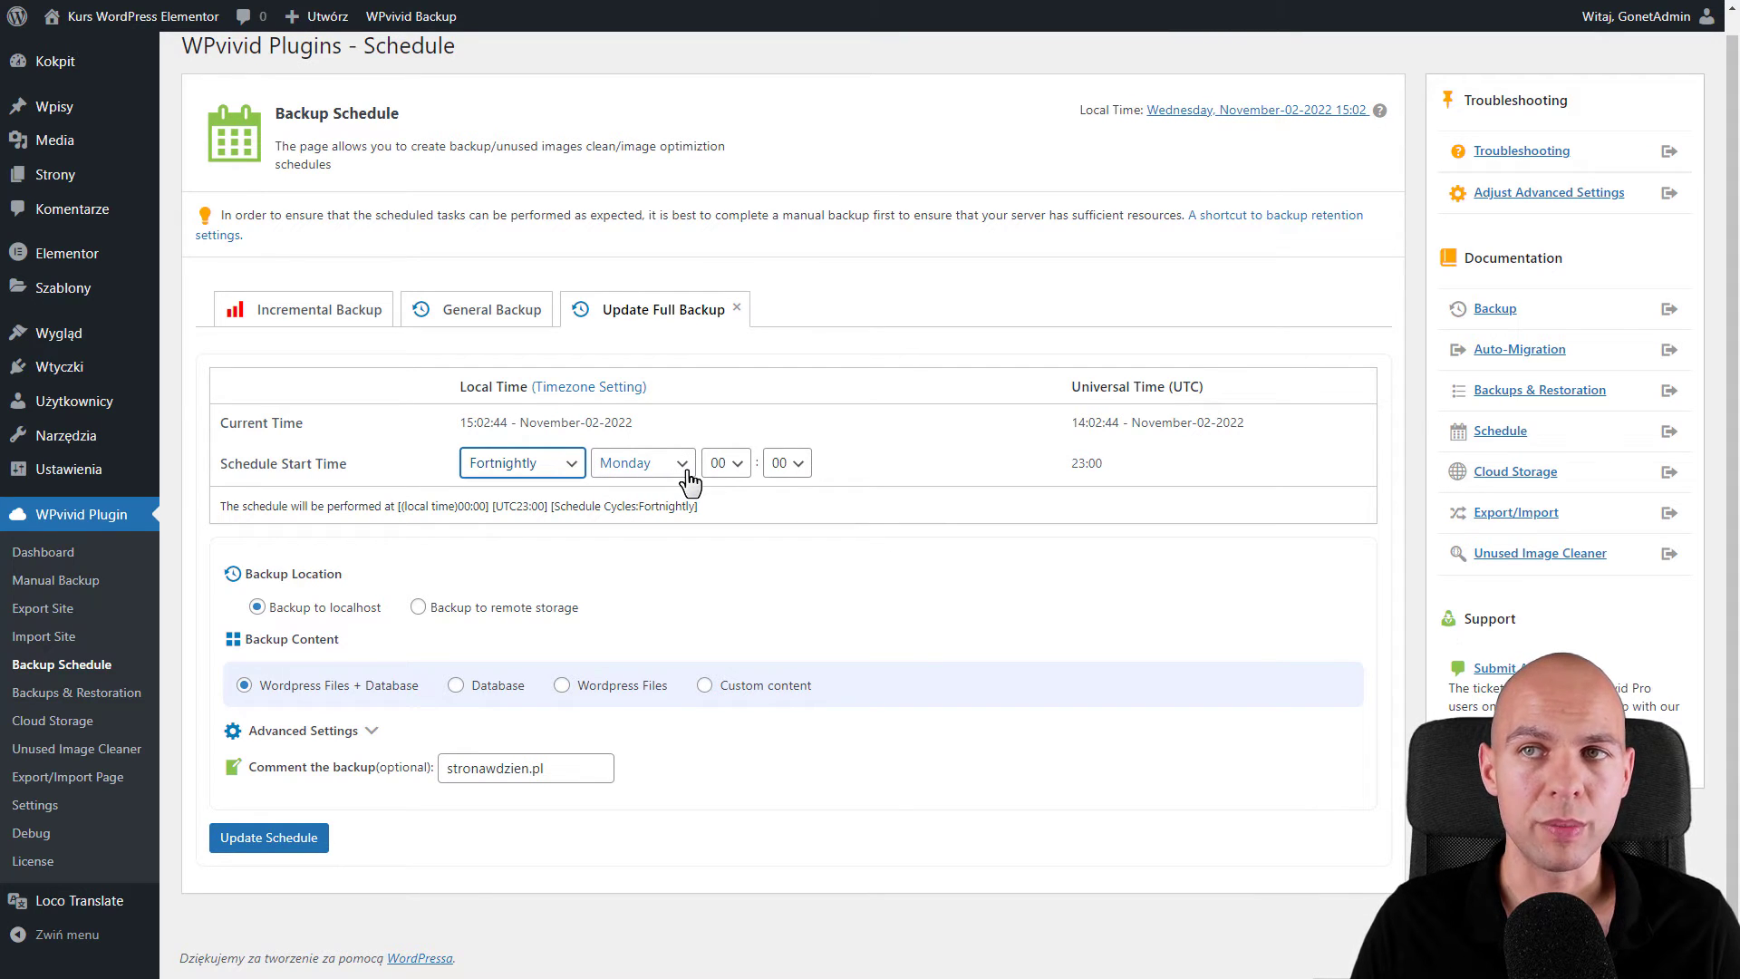
click(728, 468)
click(737, 471)
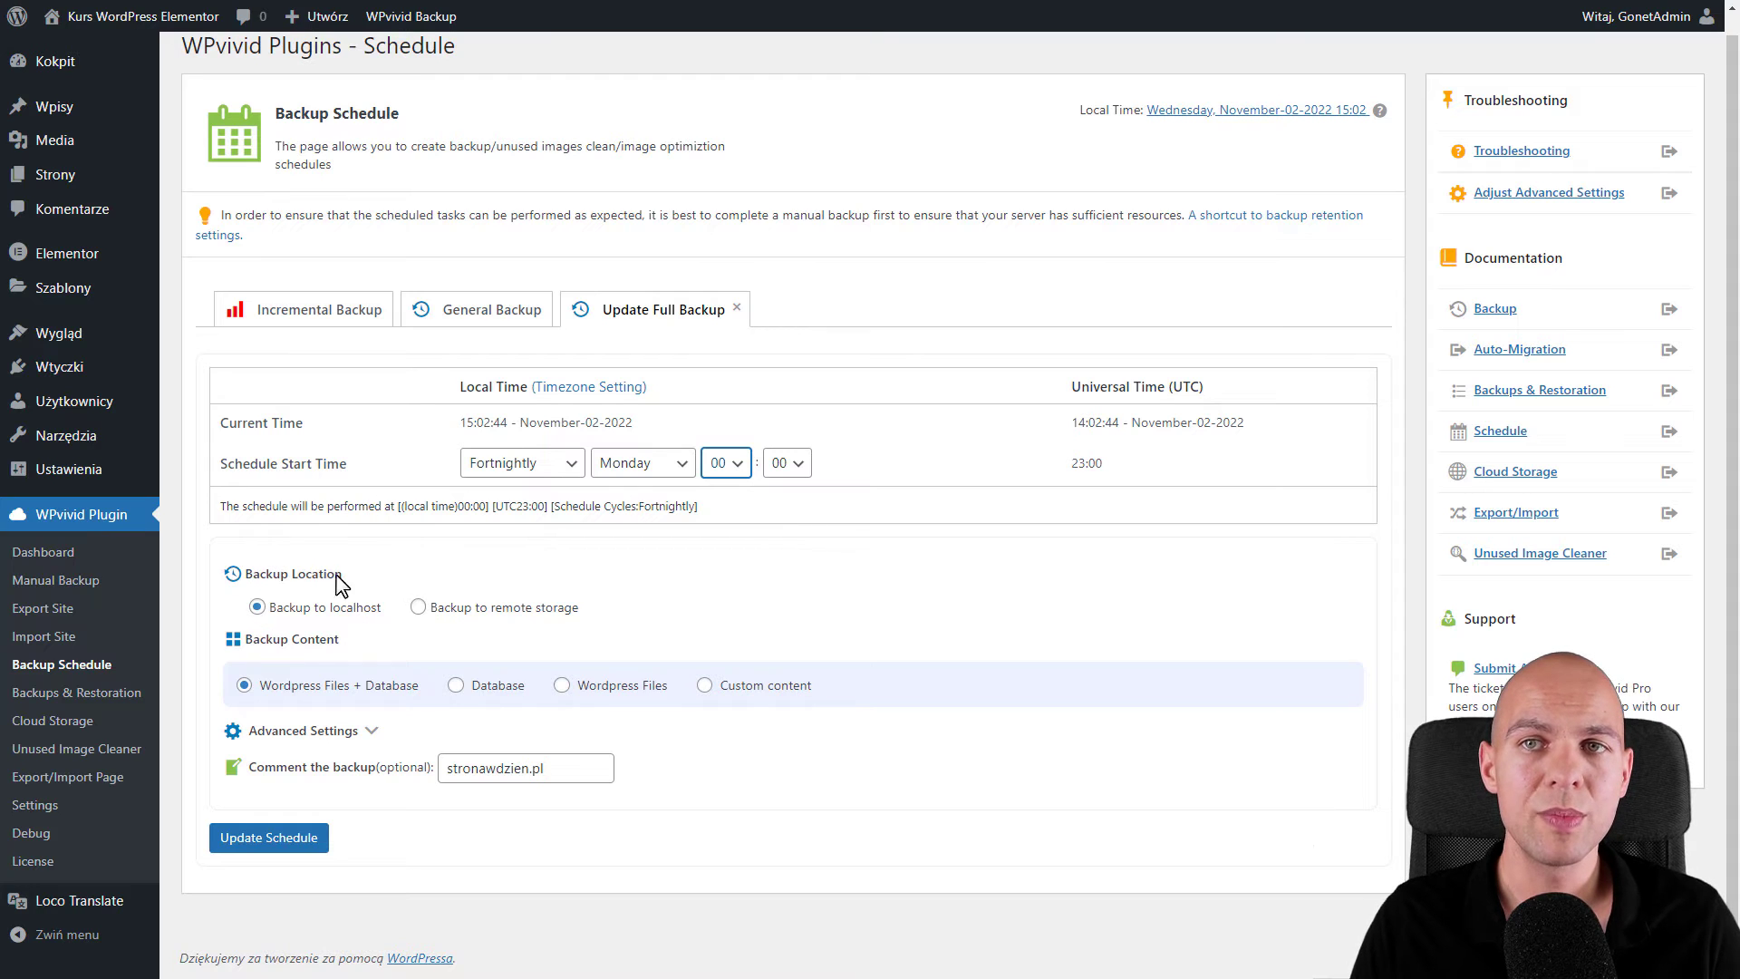
- Send the schedule's backups to remote storage Kopiezapasowe and update the schedule
click(418, 607)
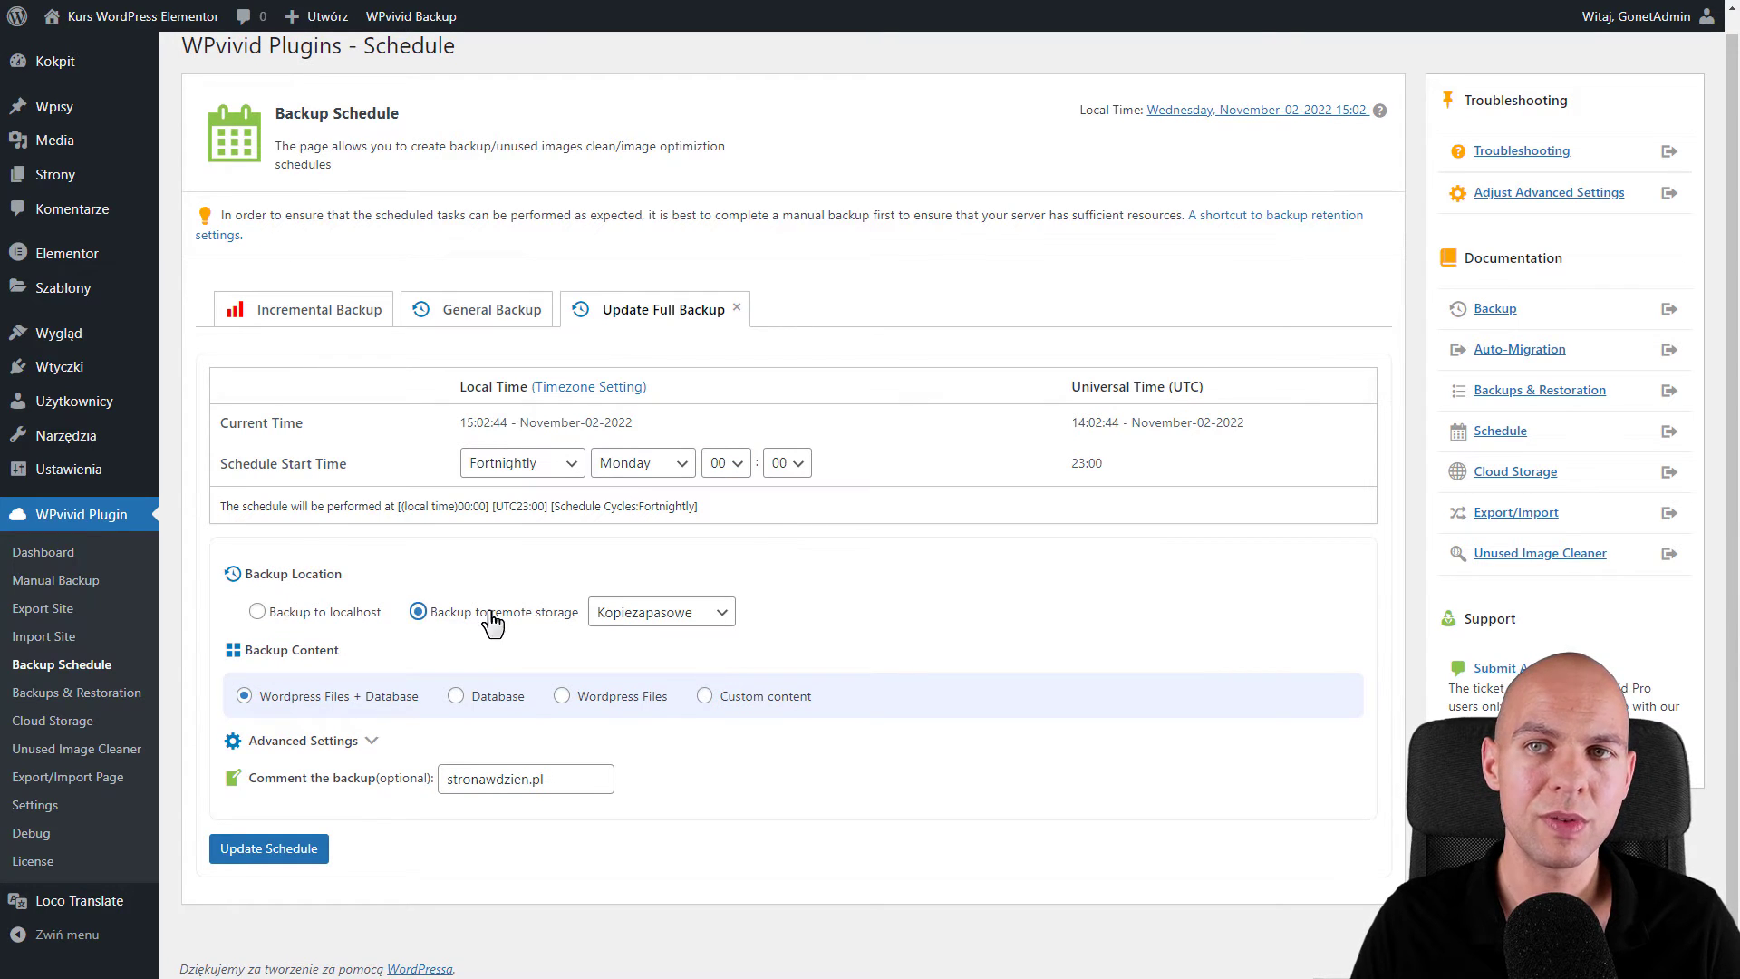
click(707, 614)
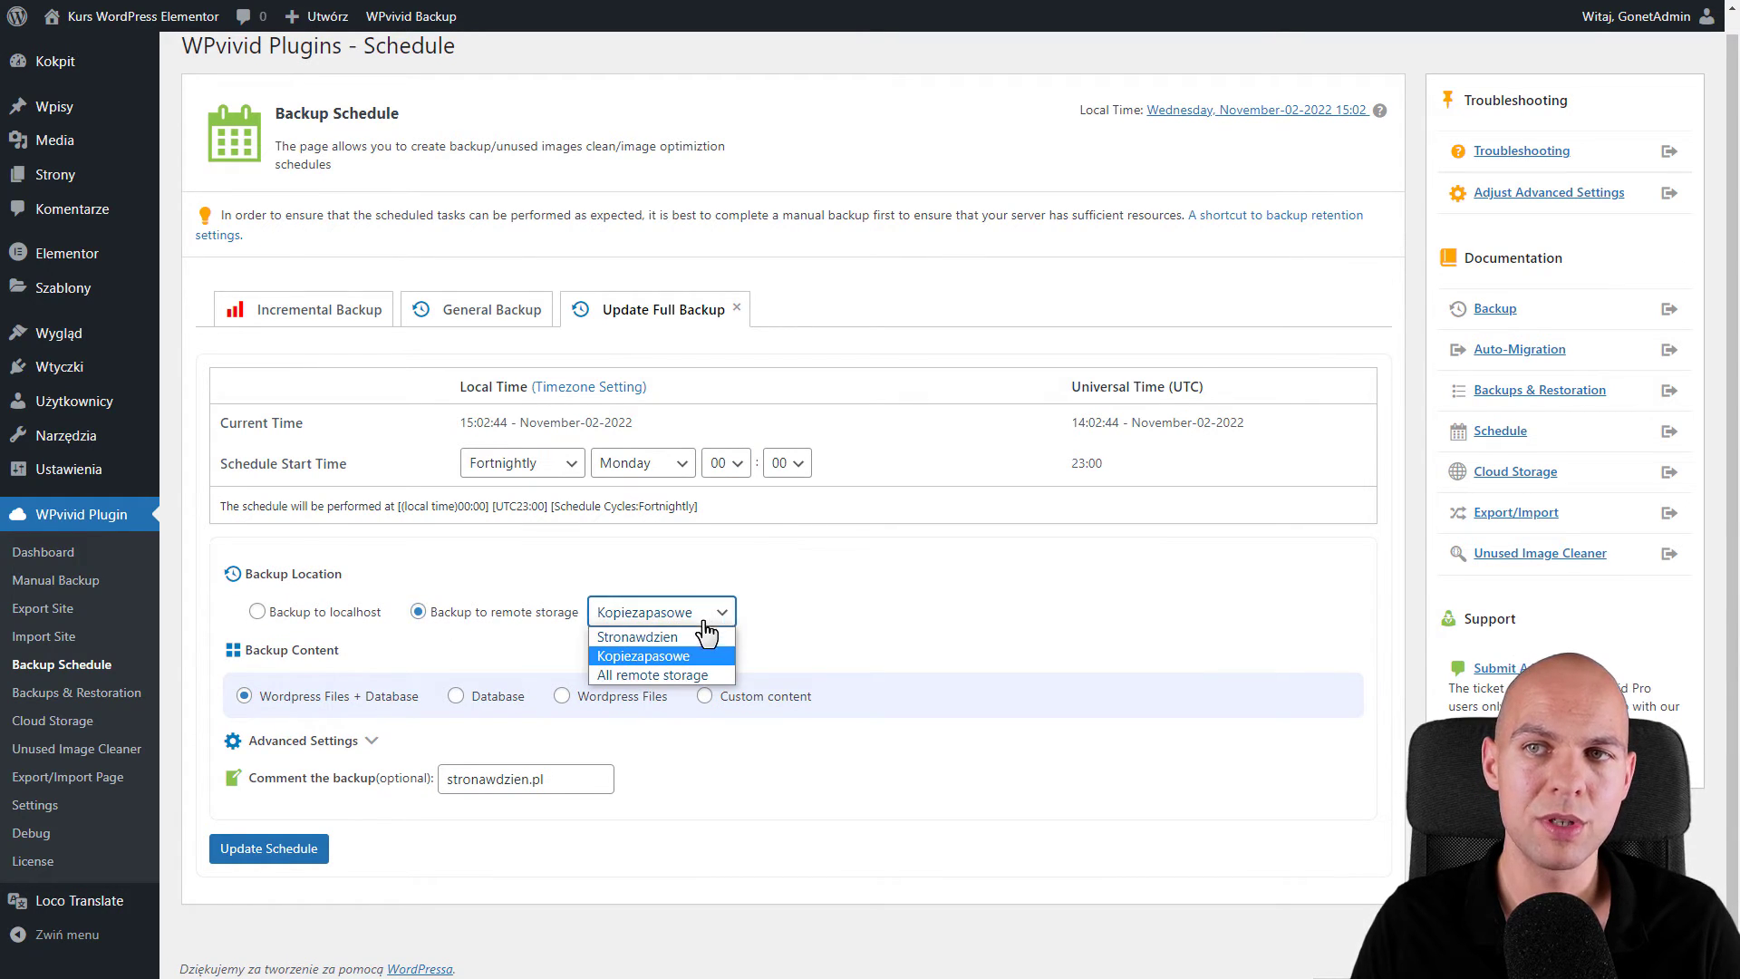
click(682, 657)
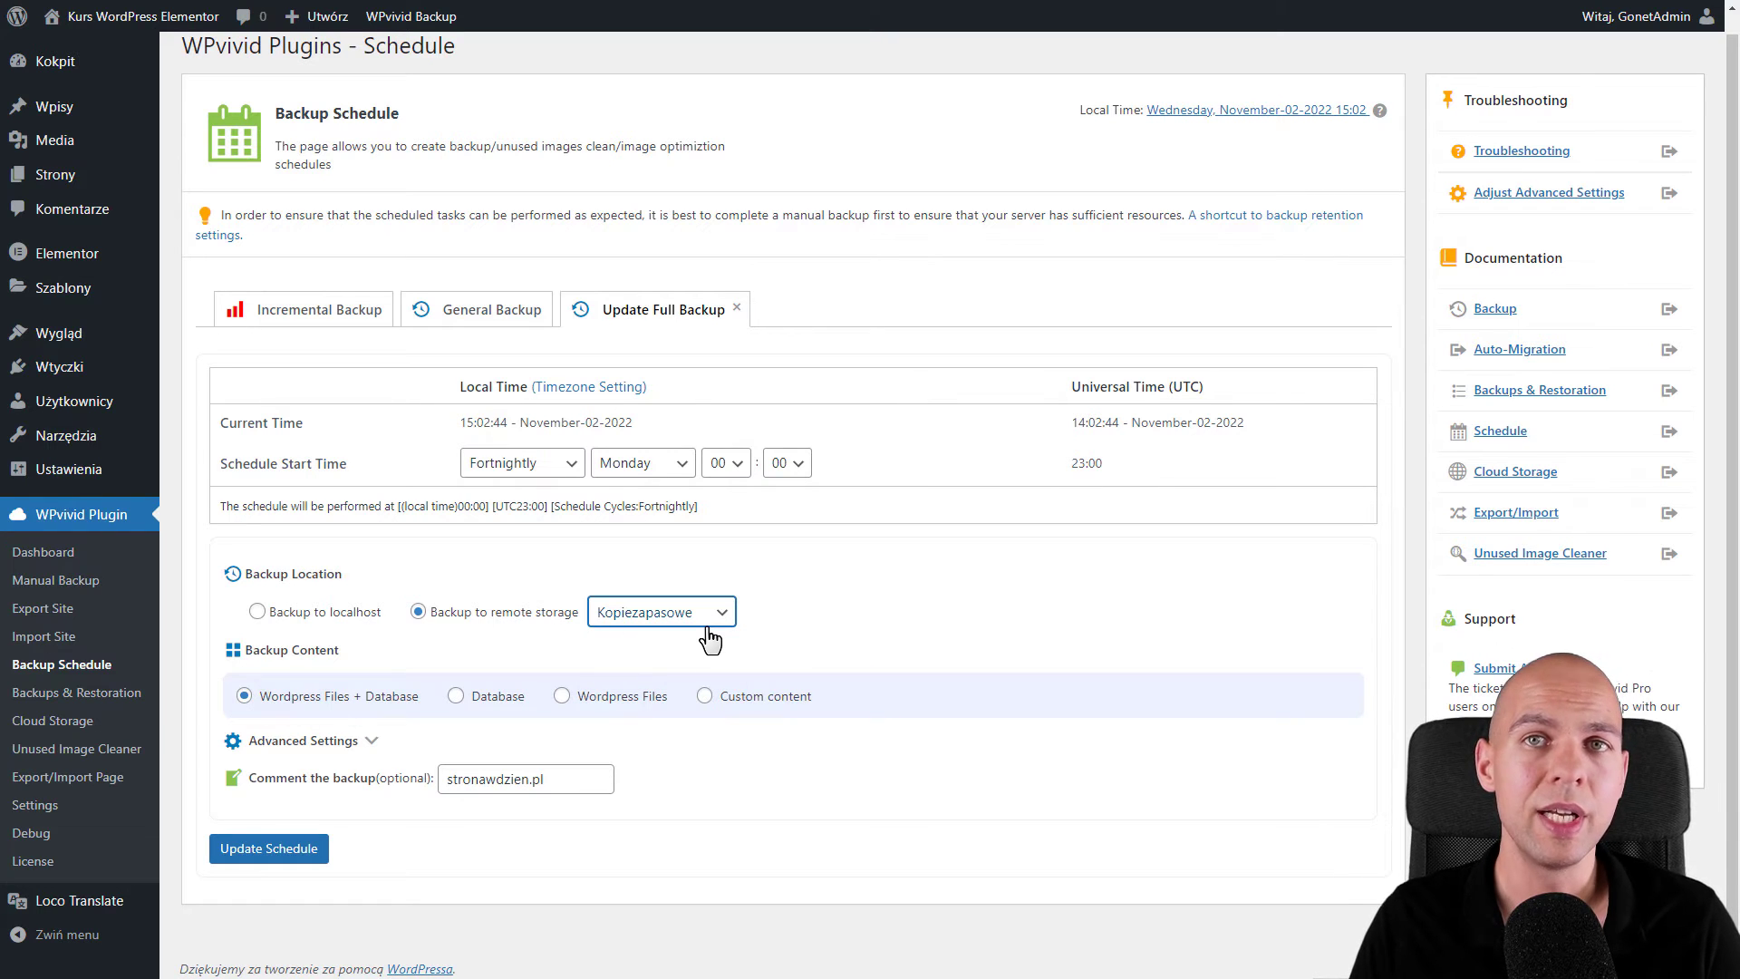
scroll(716, 634, down, 1)
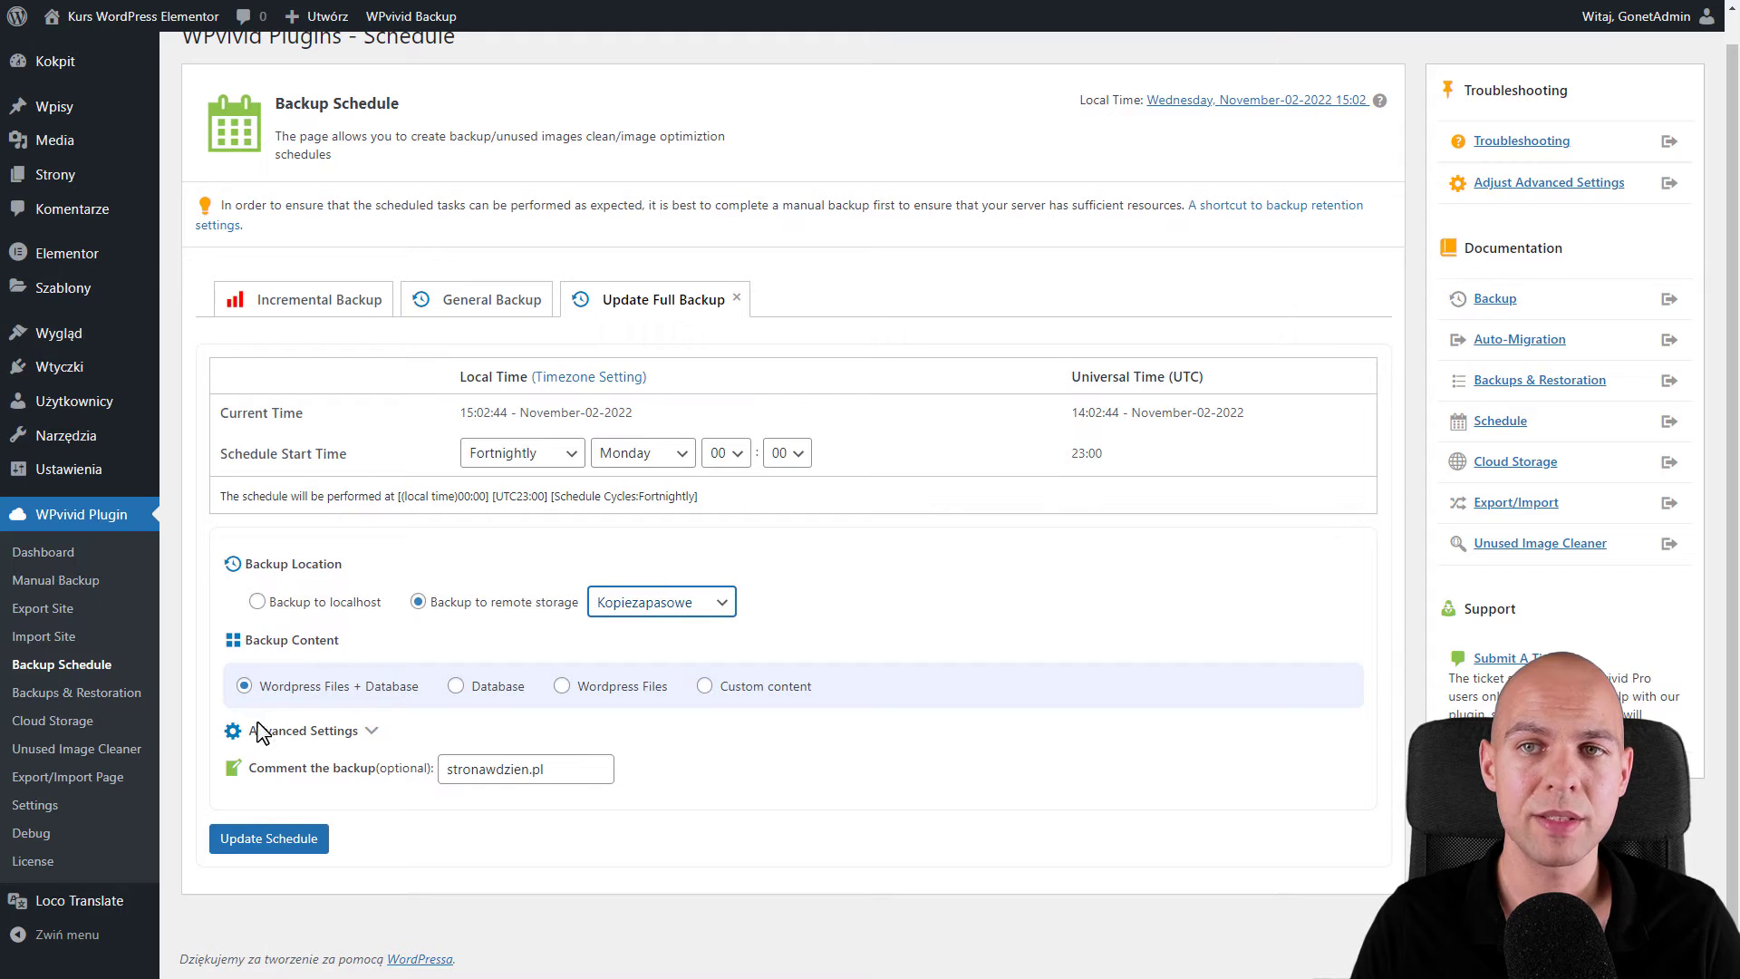
click(376, 723)
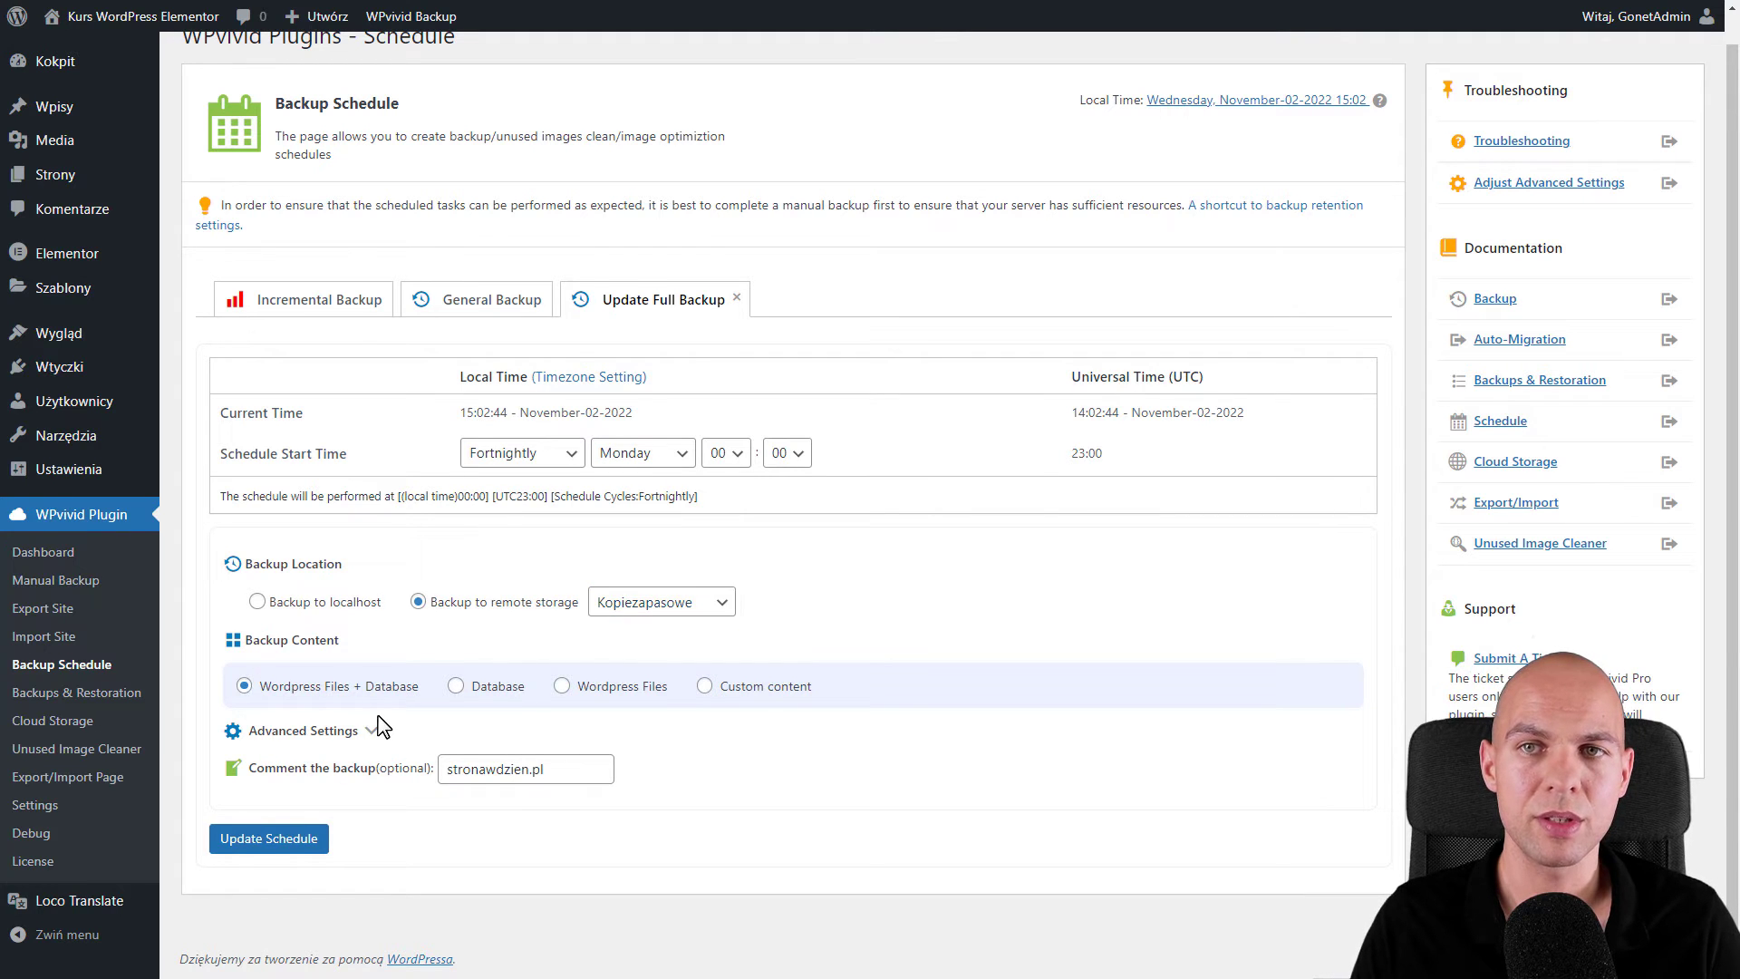
click(372, 731)
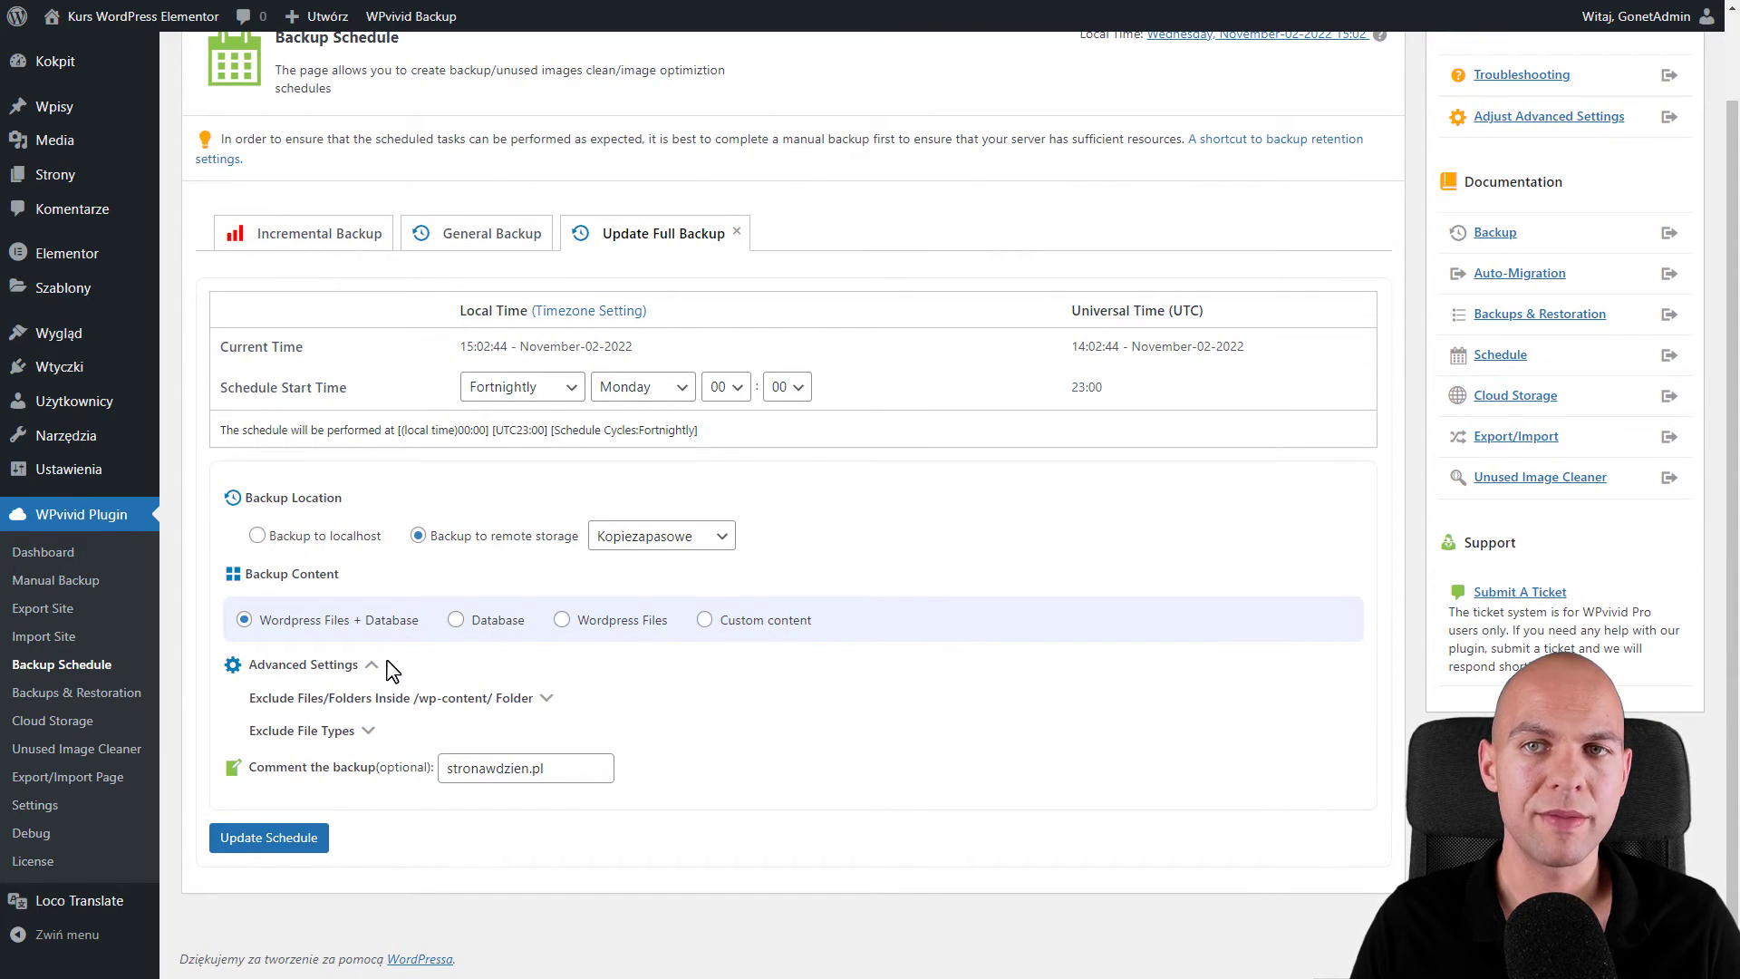
click(545, 698)
scroll(634, 653, down, 2)
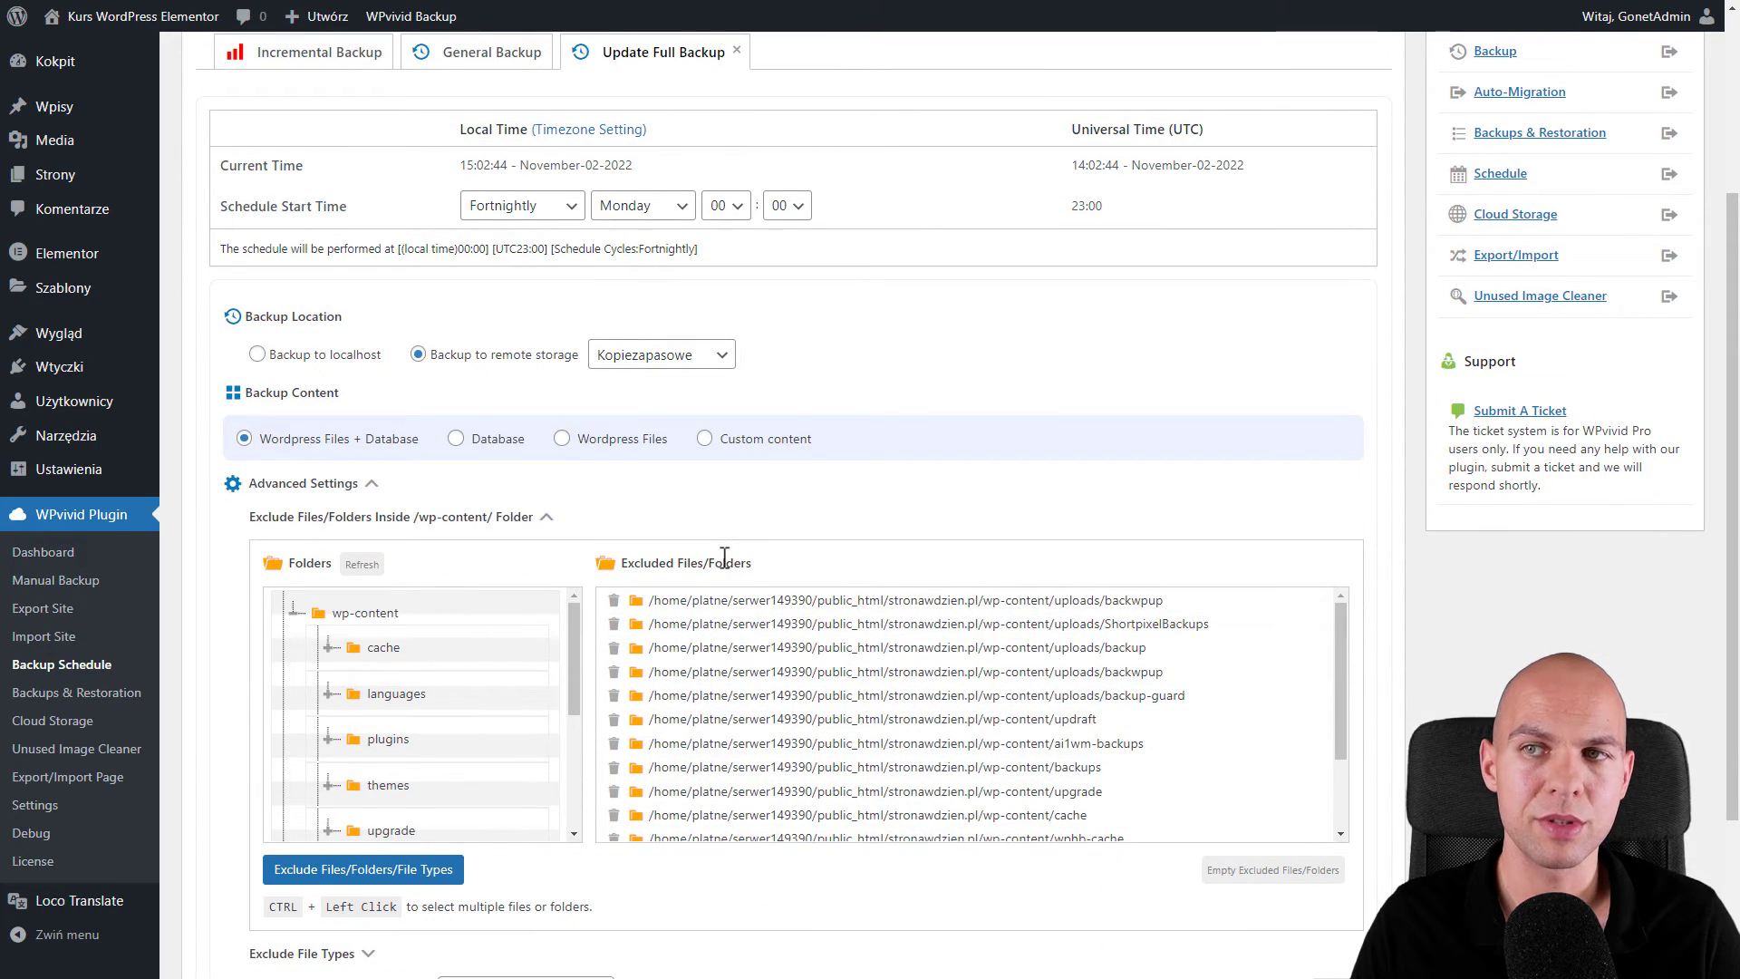
click(546, 517)
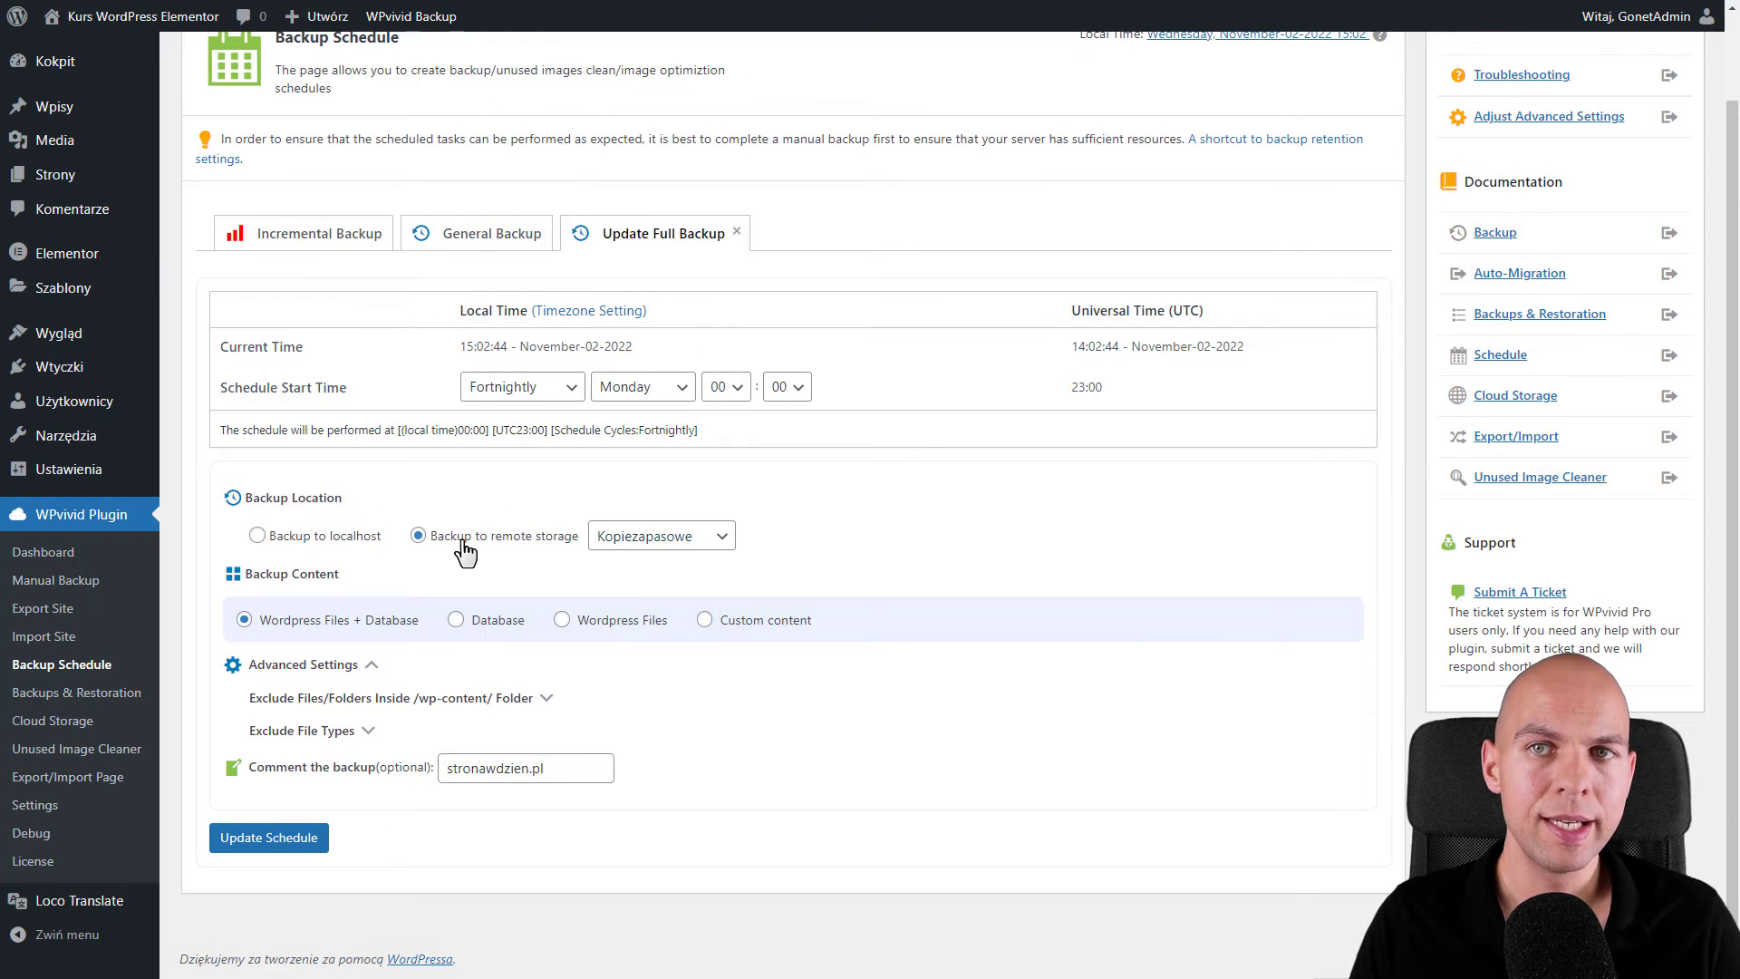
click(267, 843)
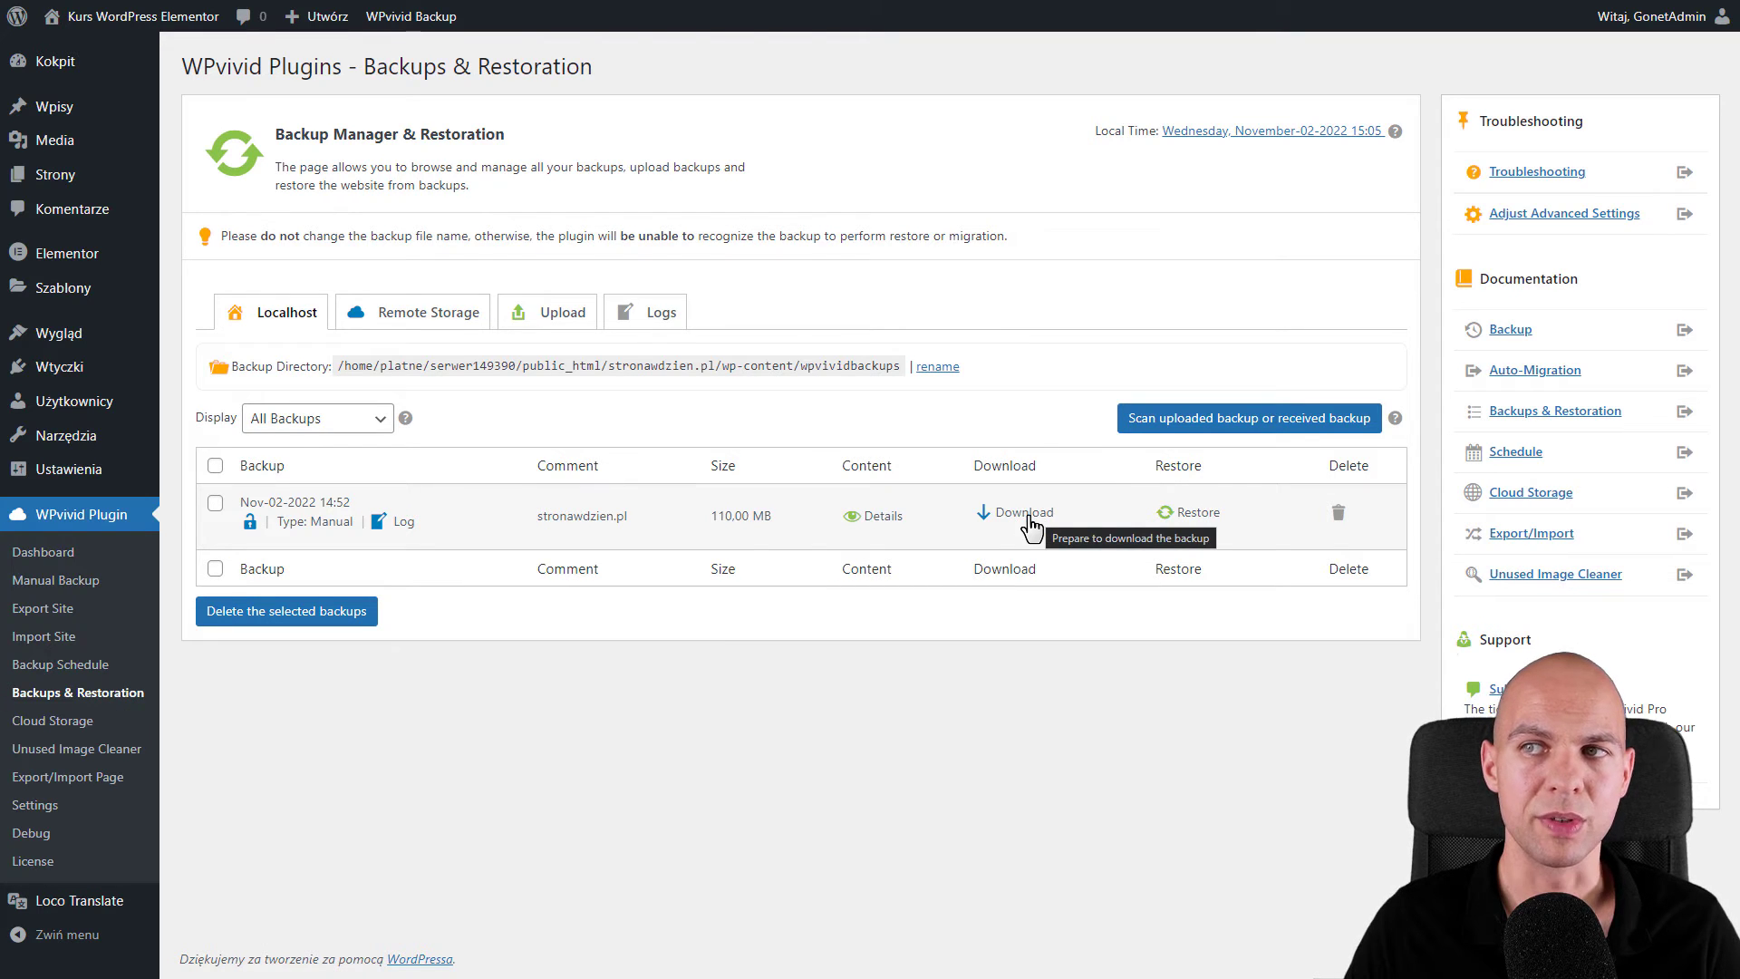
- Prepare the 110.00 MB backup and save backup_all.zip to the computer
click(1034, 515)
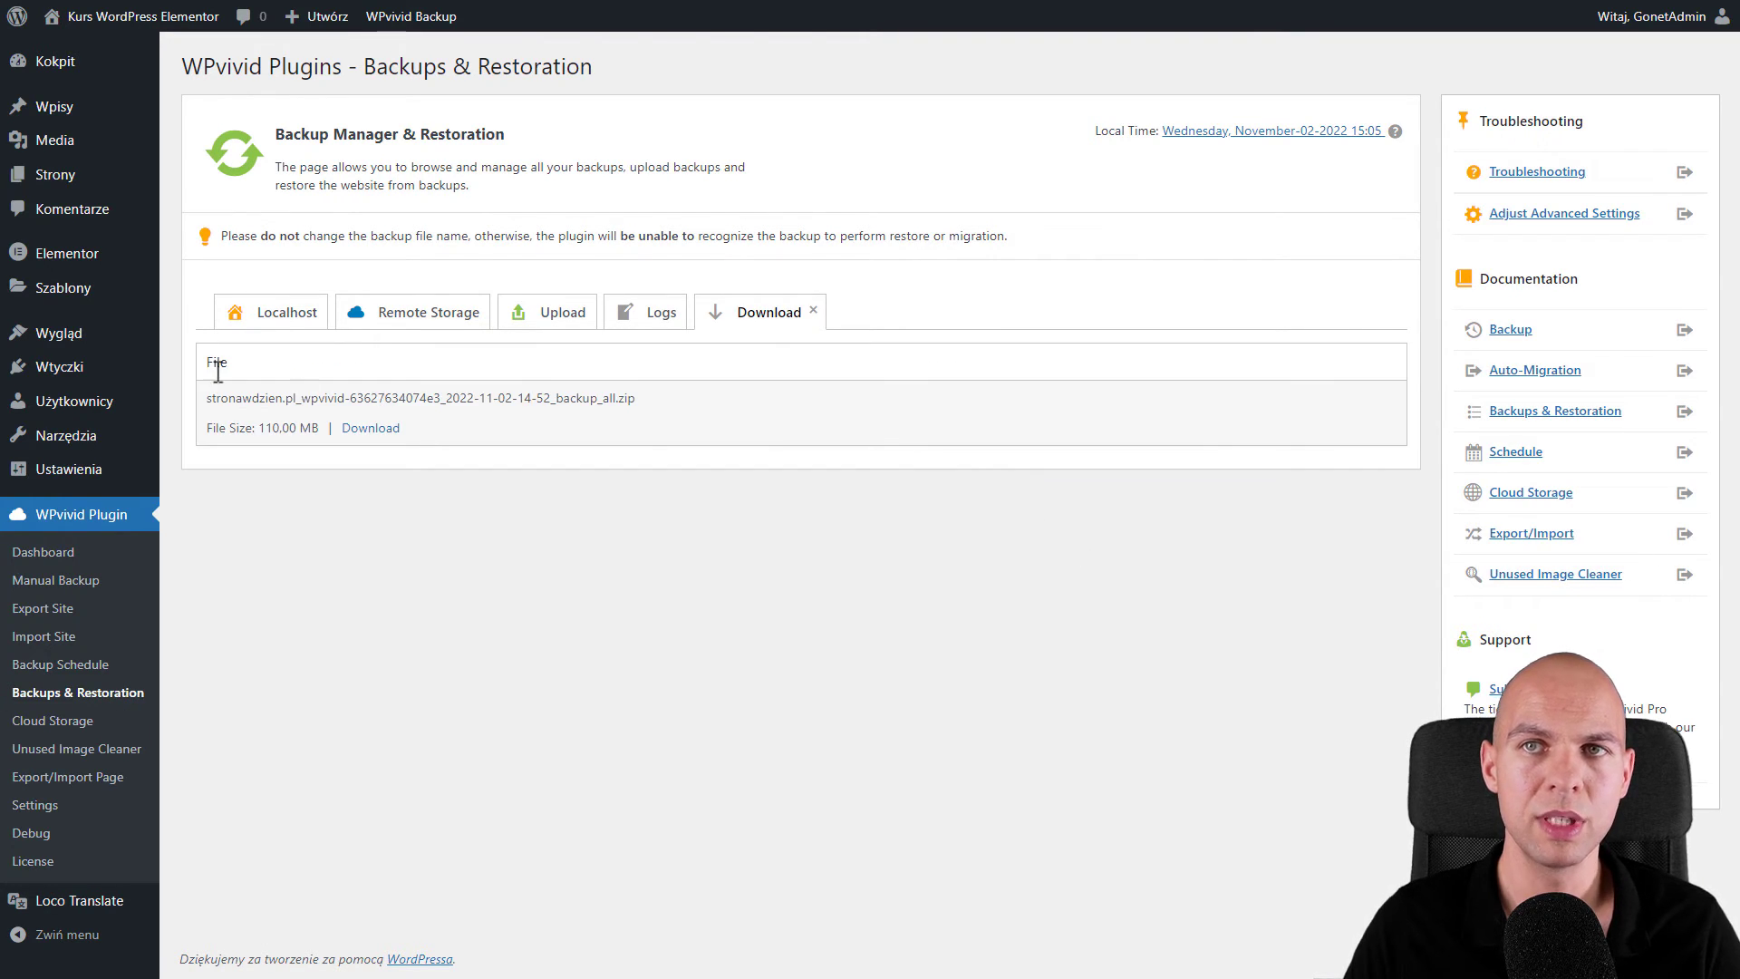
click(379, 432)
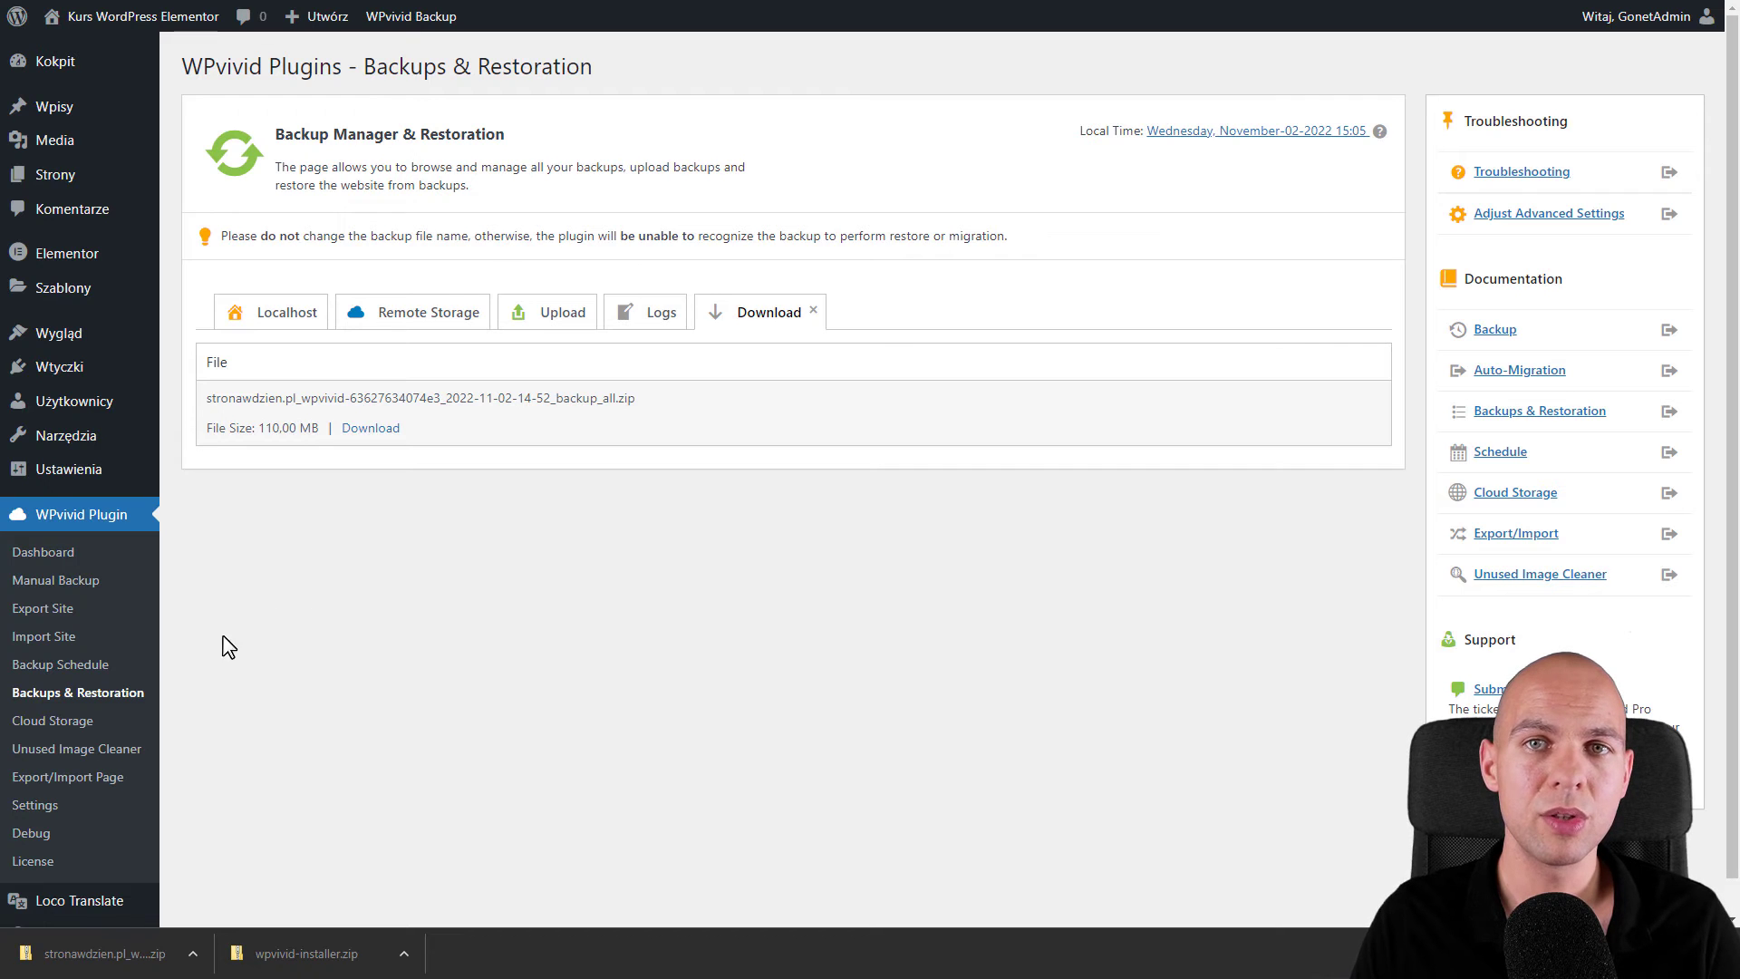
- Re-upload the backup_all.zip file through WPvivid's Upload tab under Backups & Restoration
click(104, 706)
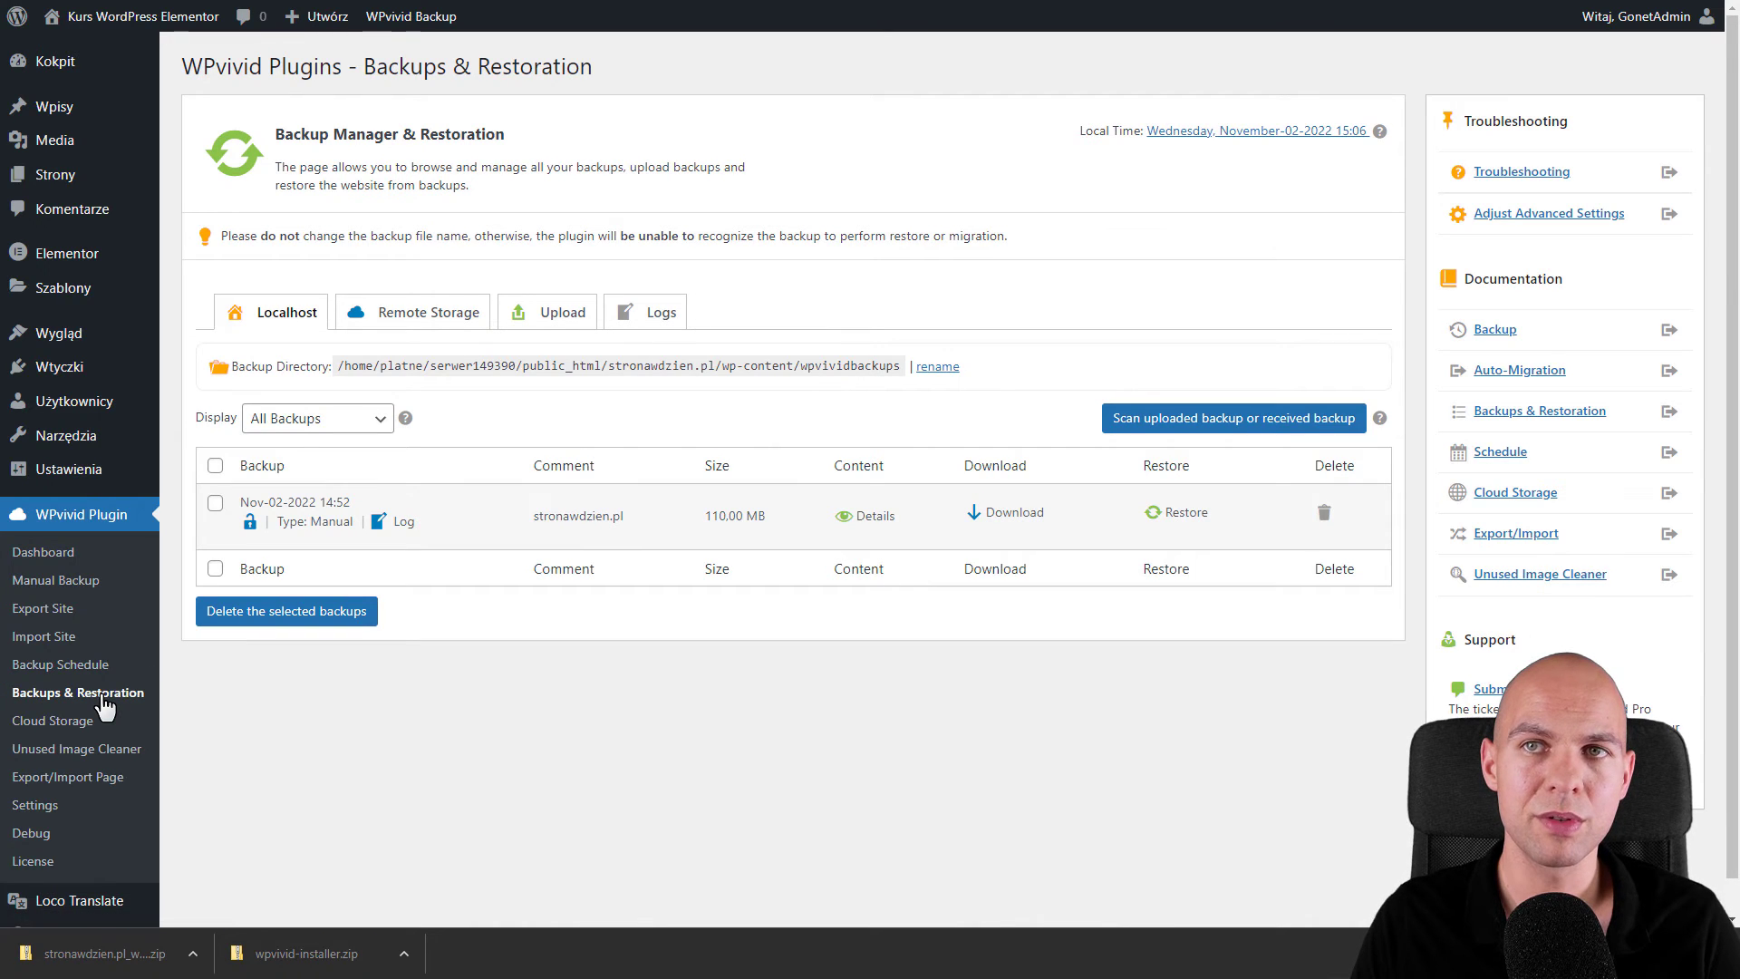
click(550, 317)
scroll(734, 462, down, 1)
click(783, 507)
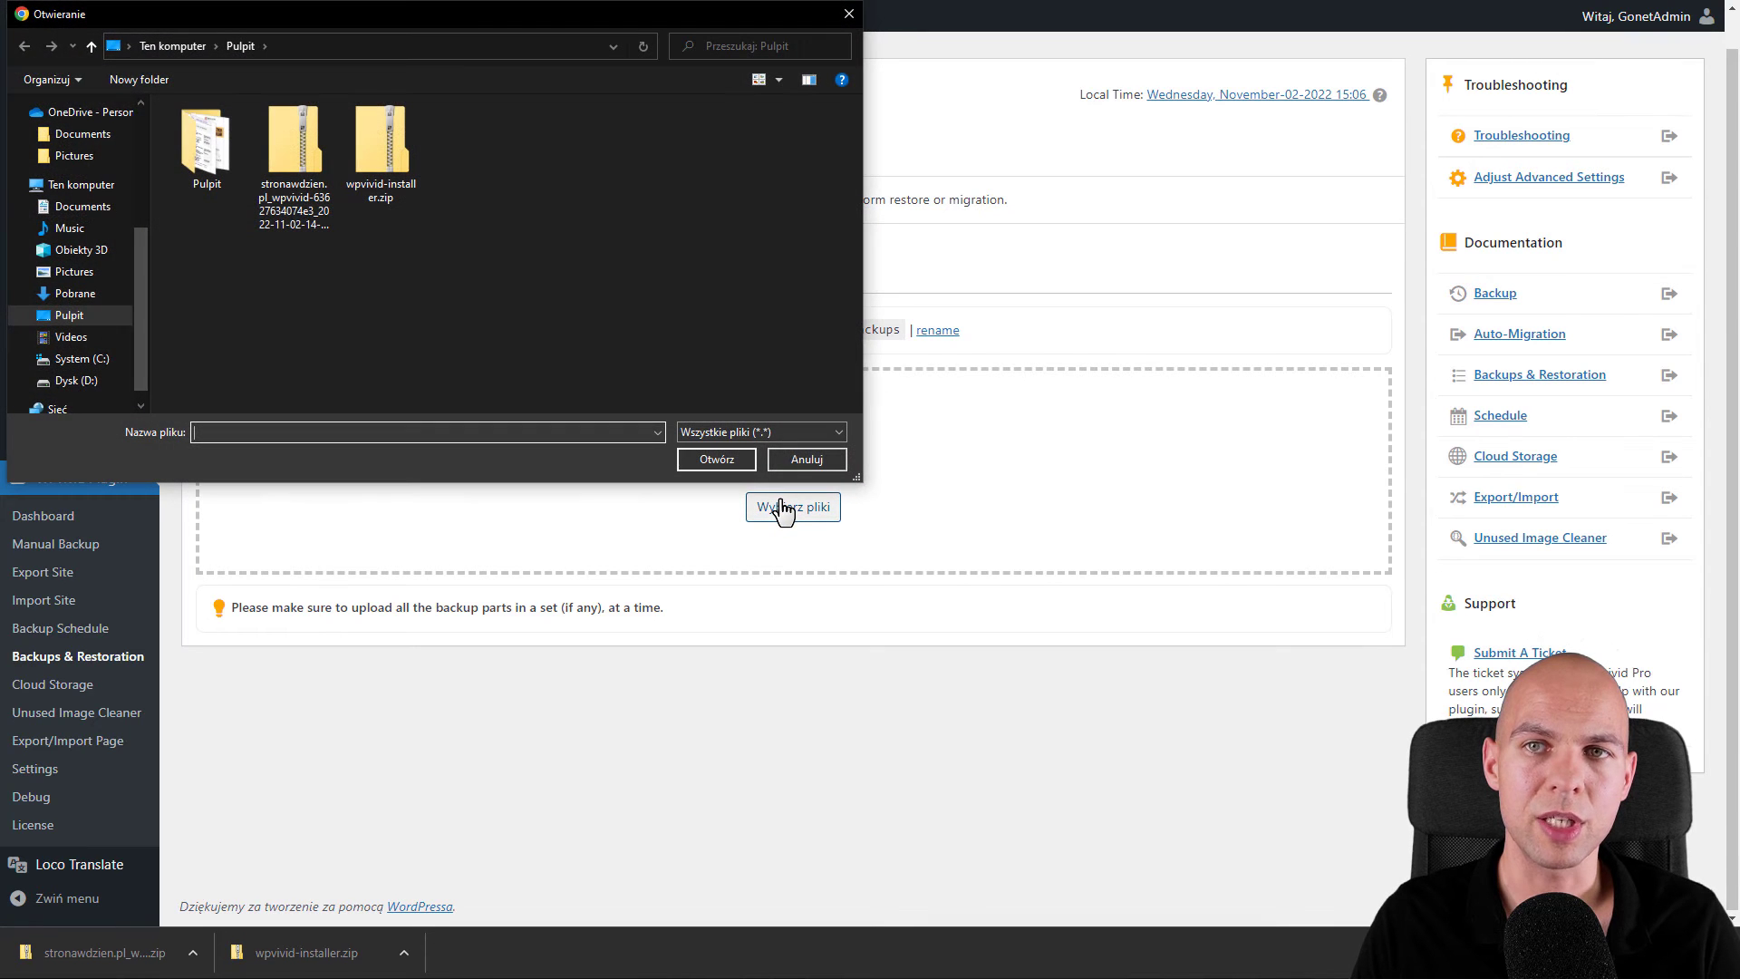
click(291, 143)
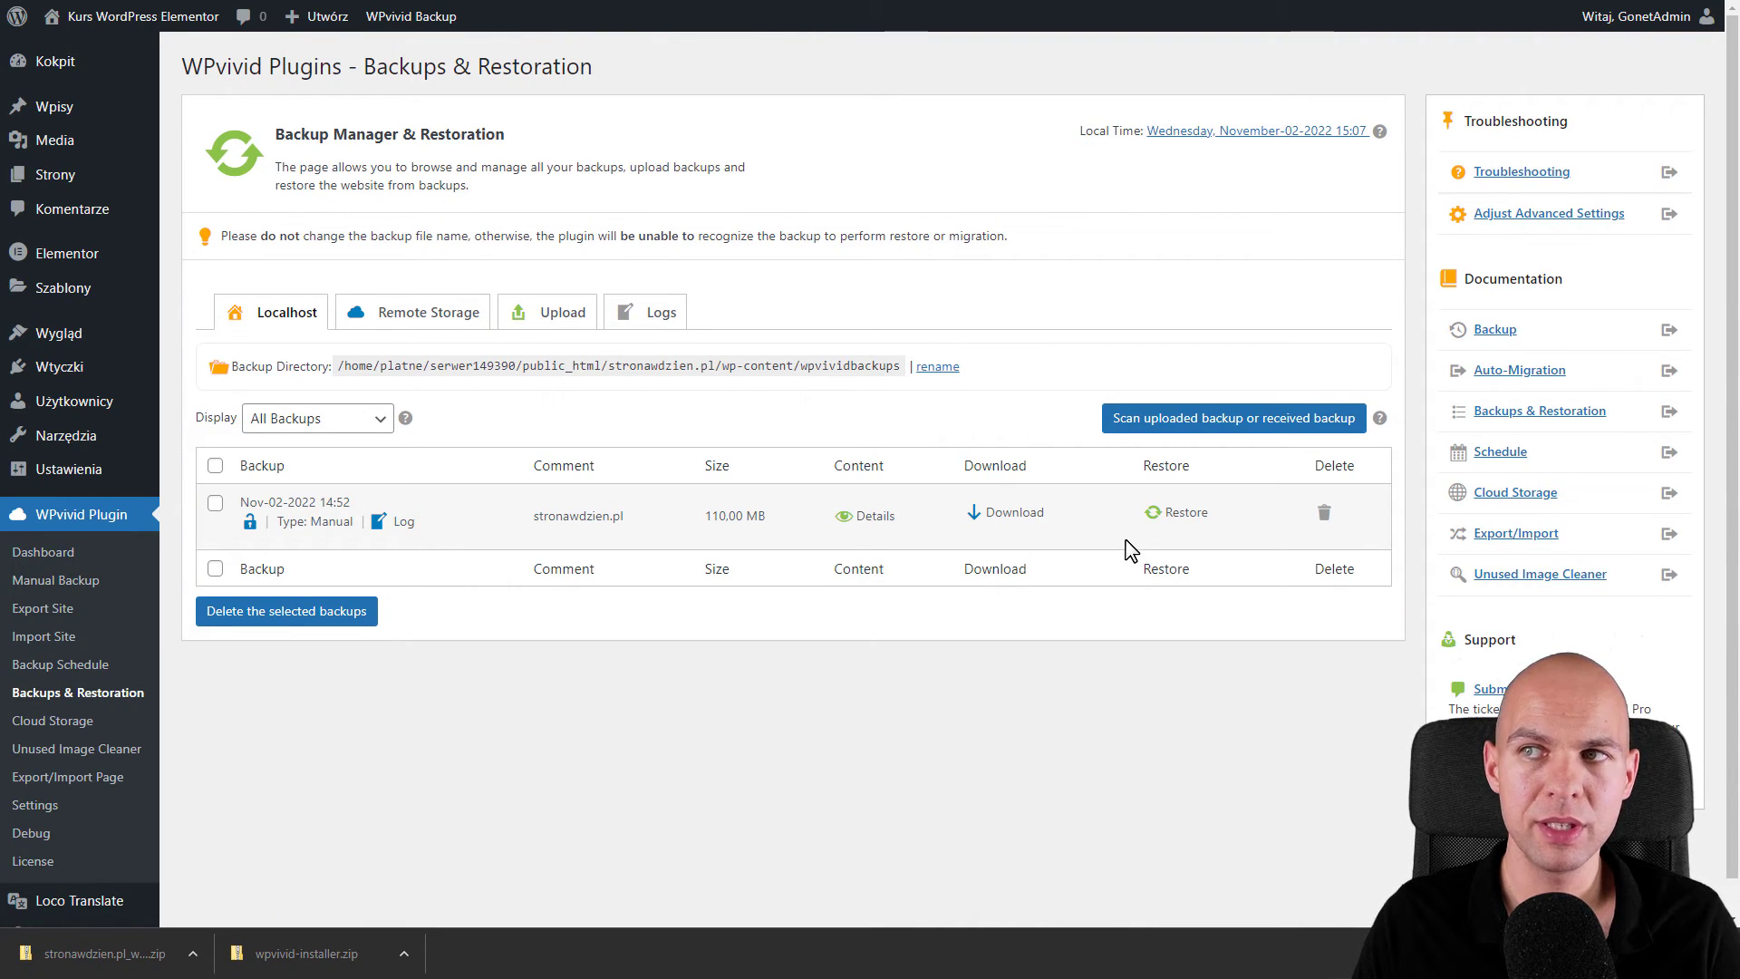
- Restore all files and the database from the Nov-02-2022 backup
click(1199, 528)
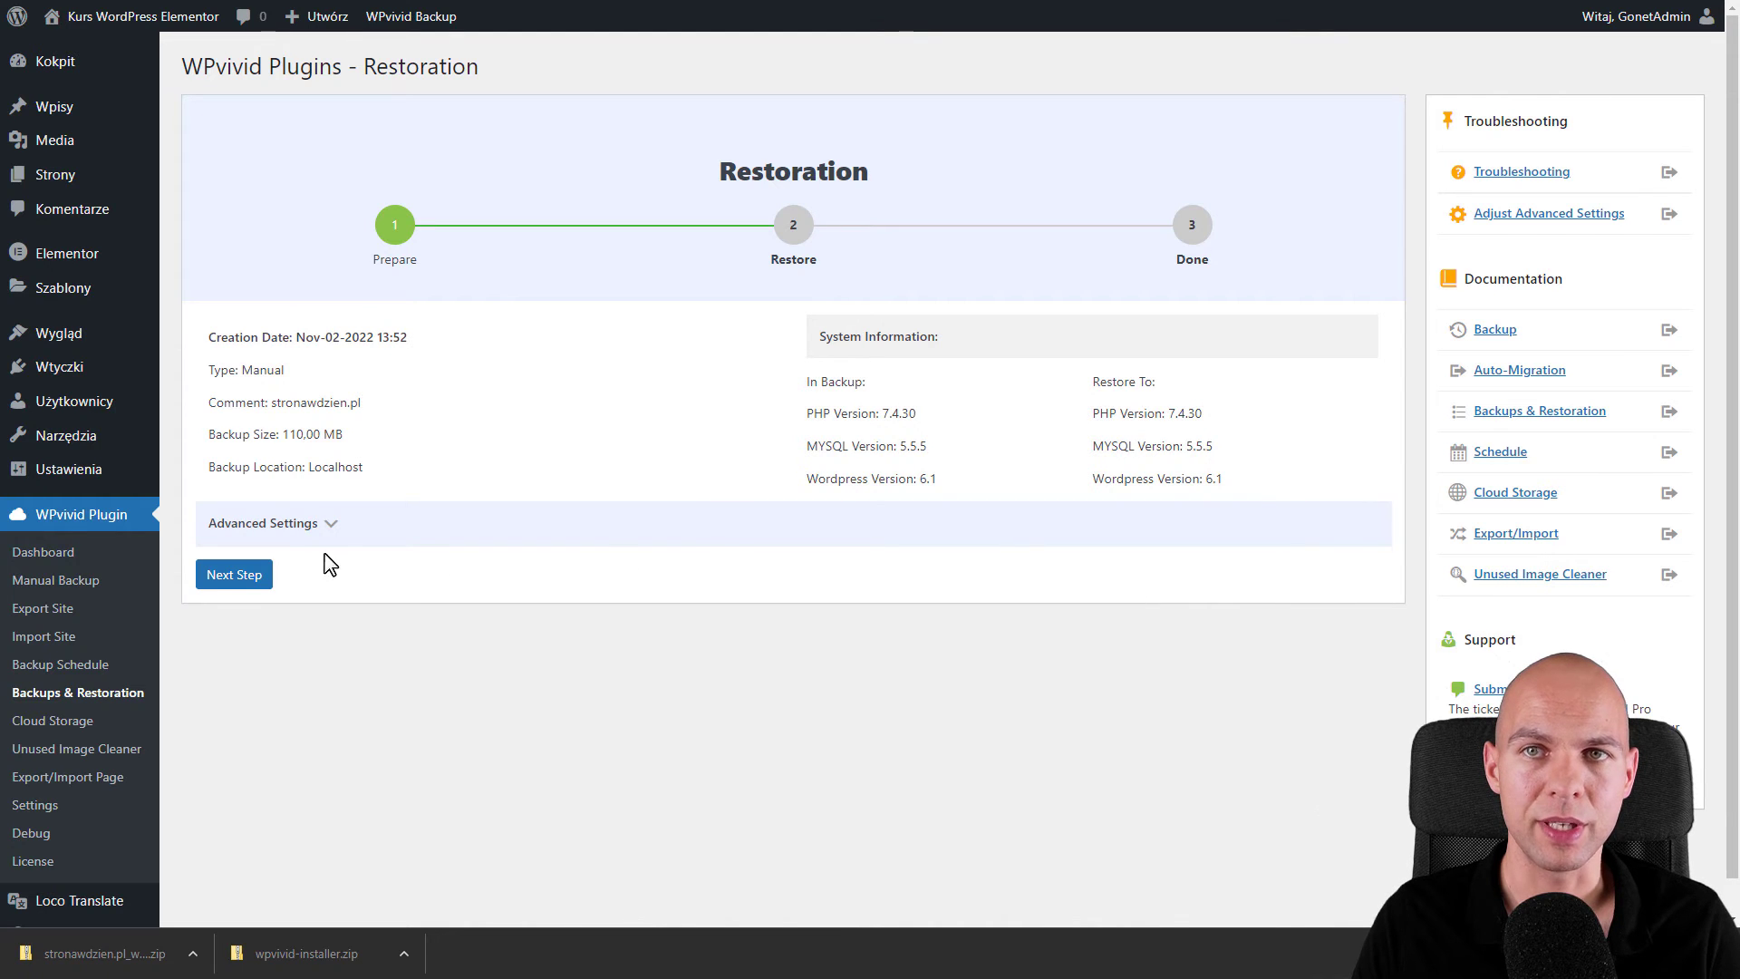
click(224, 581)
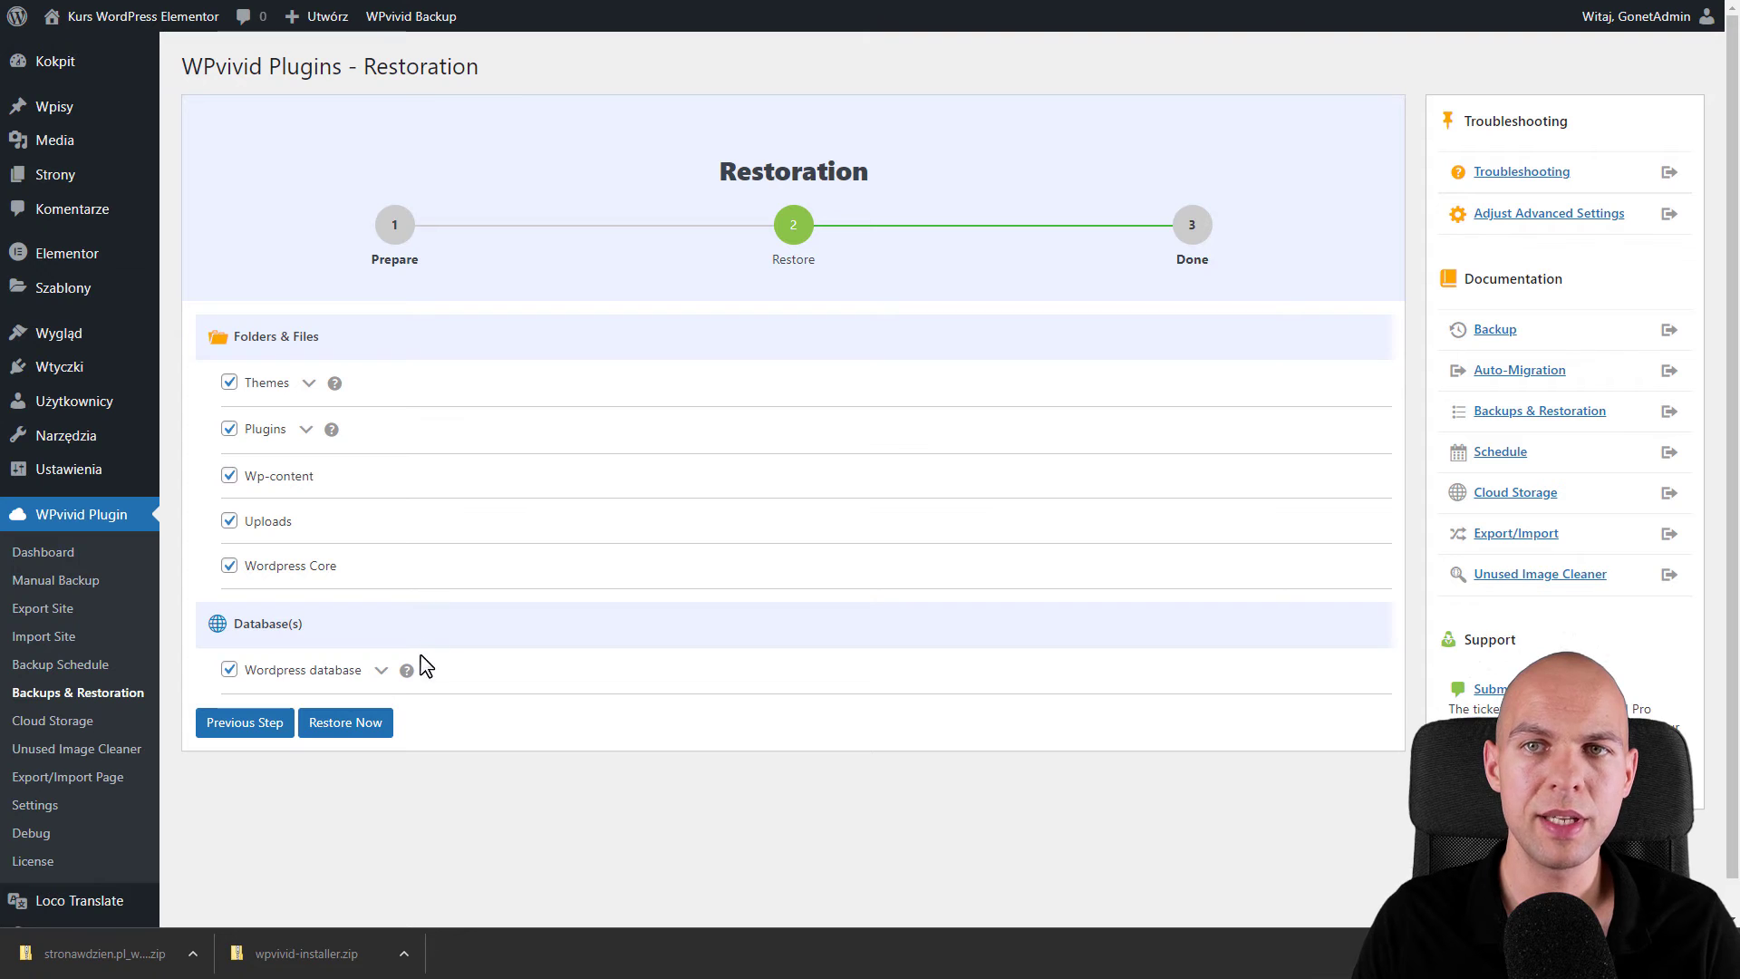
click(373, 741)
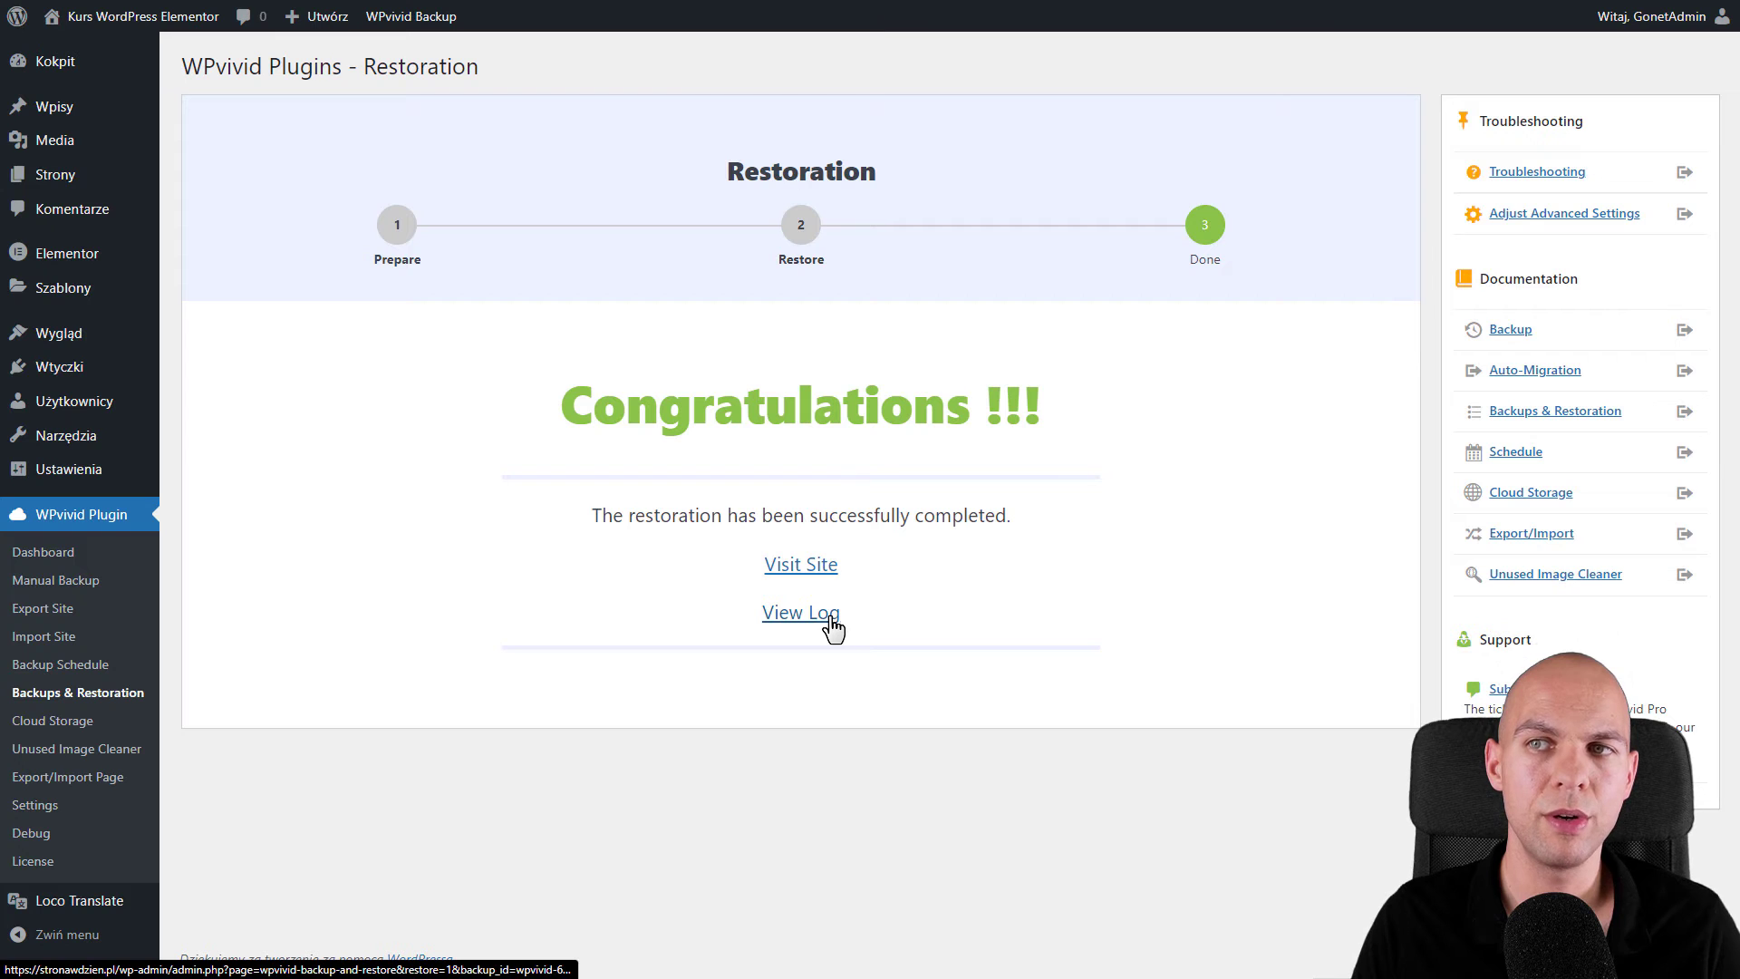
- Go via the WPvivid Dashboard to the Export Site page
click(56, 560)
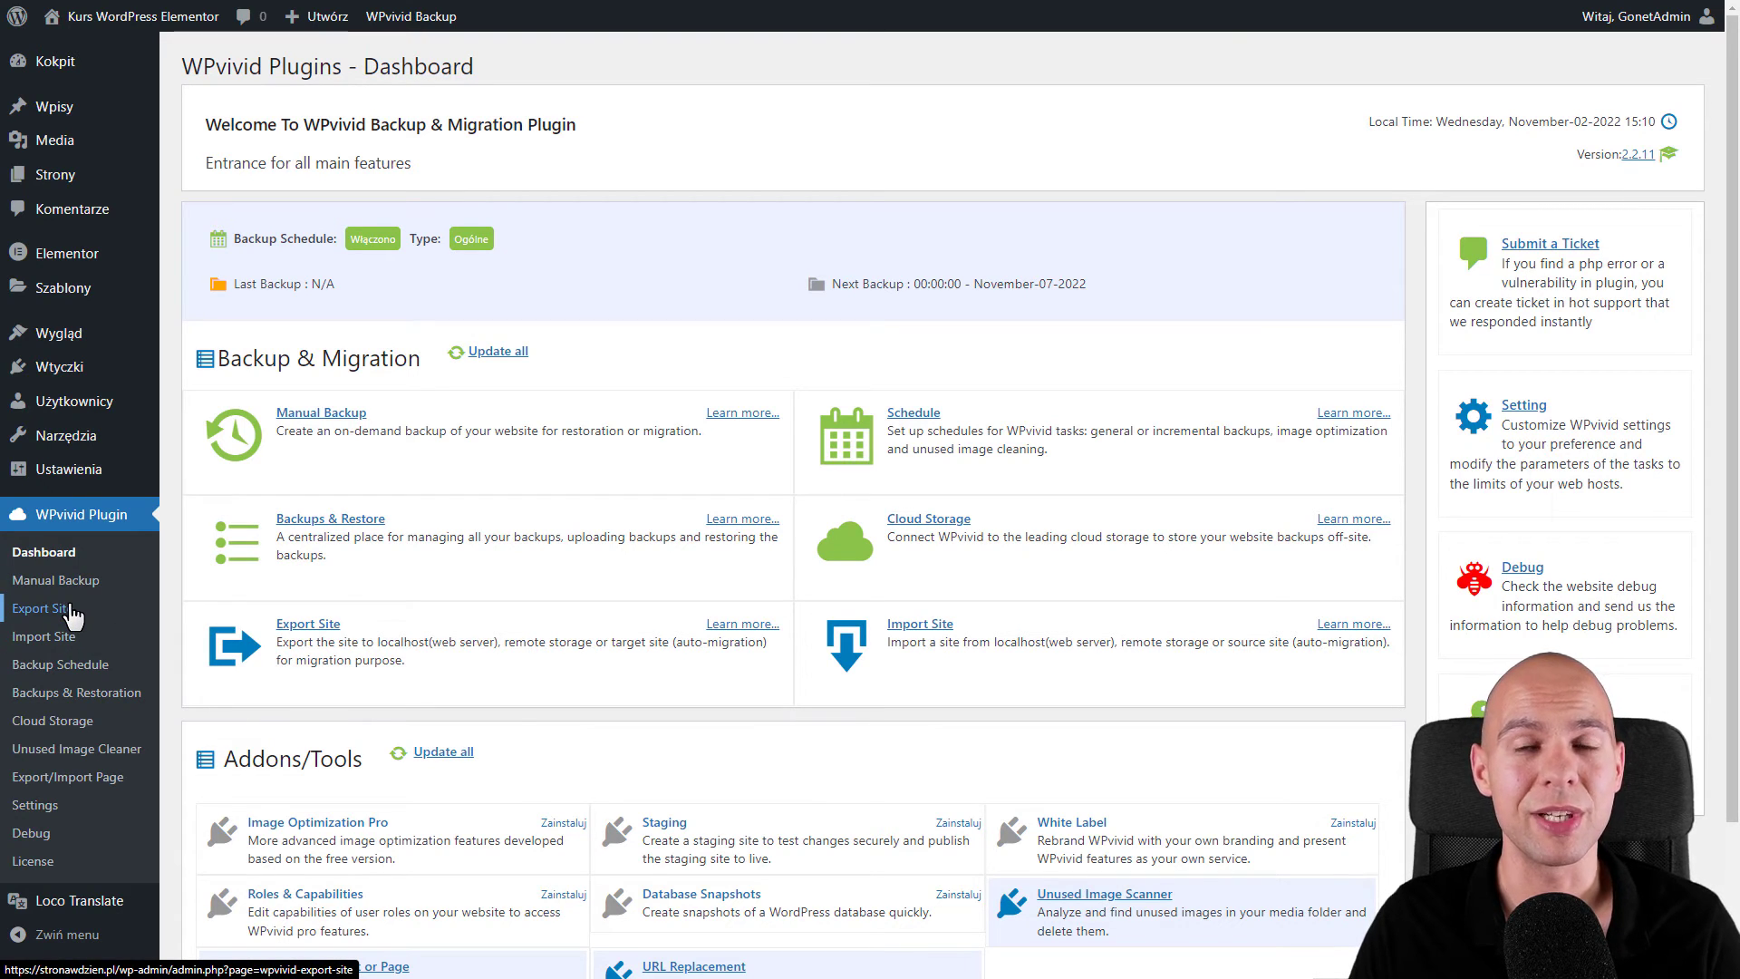
click(47, 614)
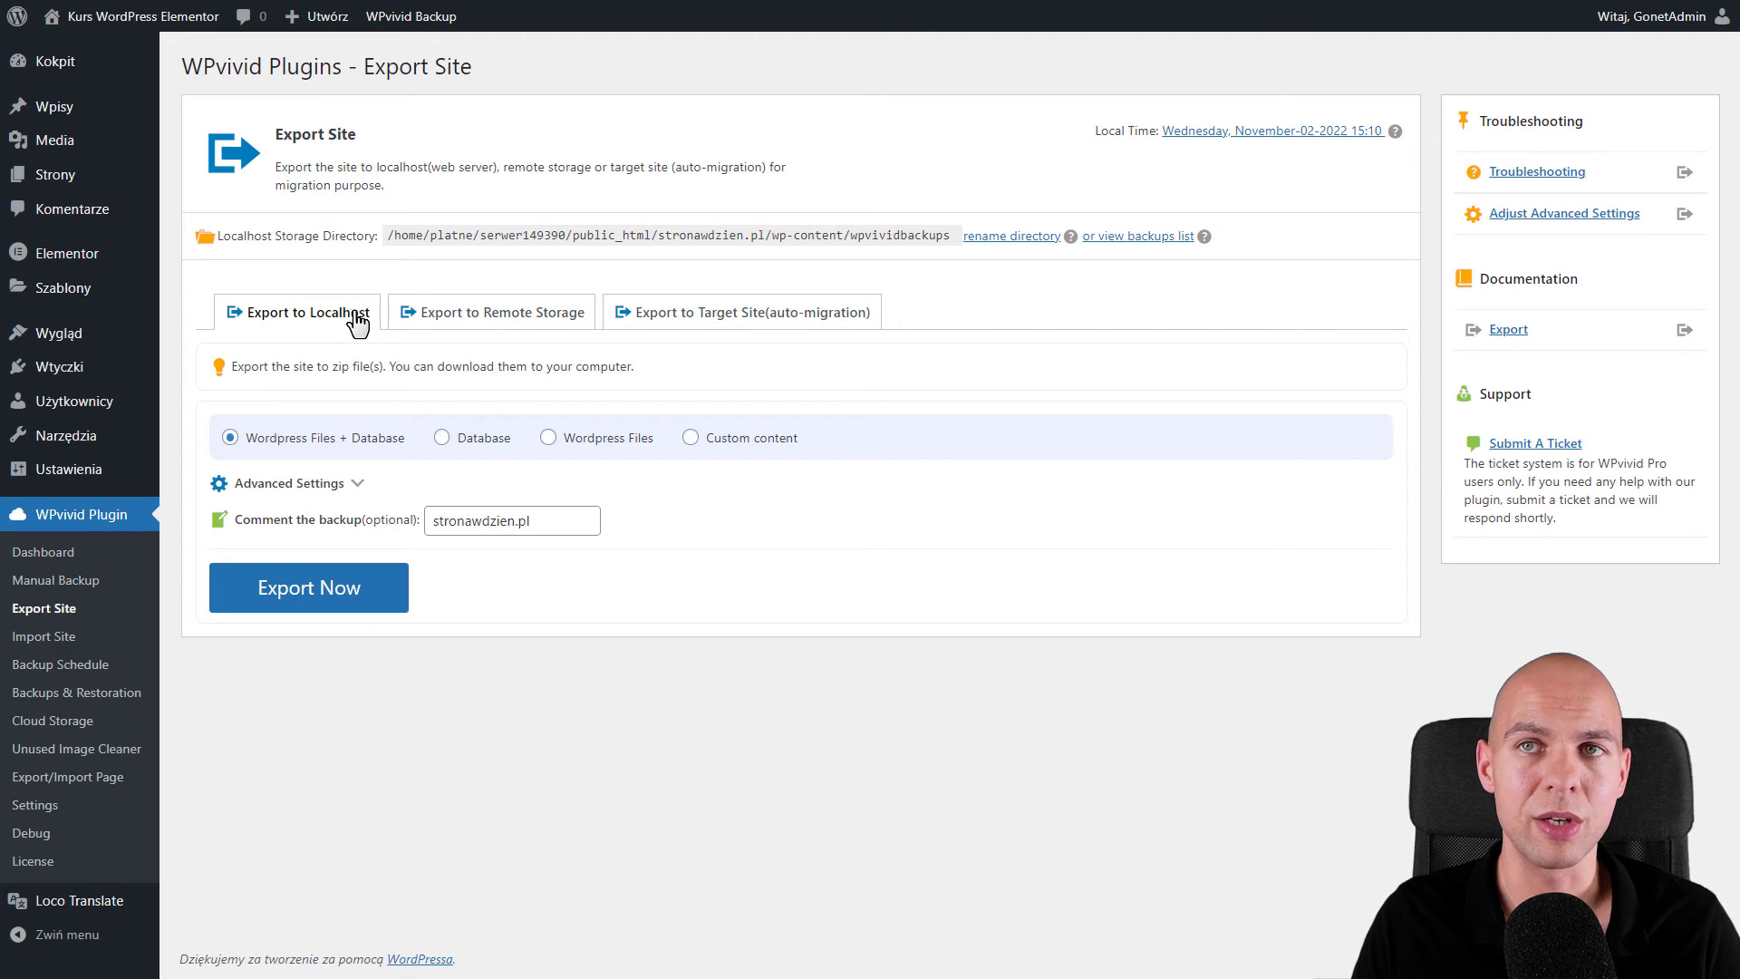
- View the Remote Storage export option, then the Target Site auto-migration export
click(490, 314)
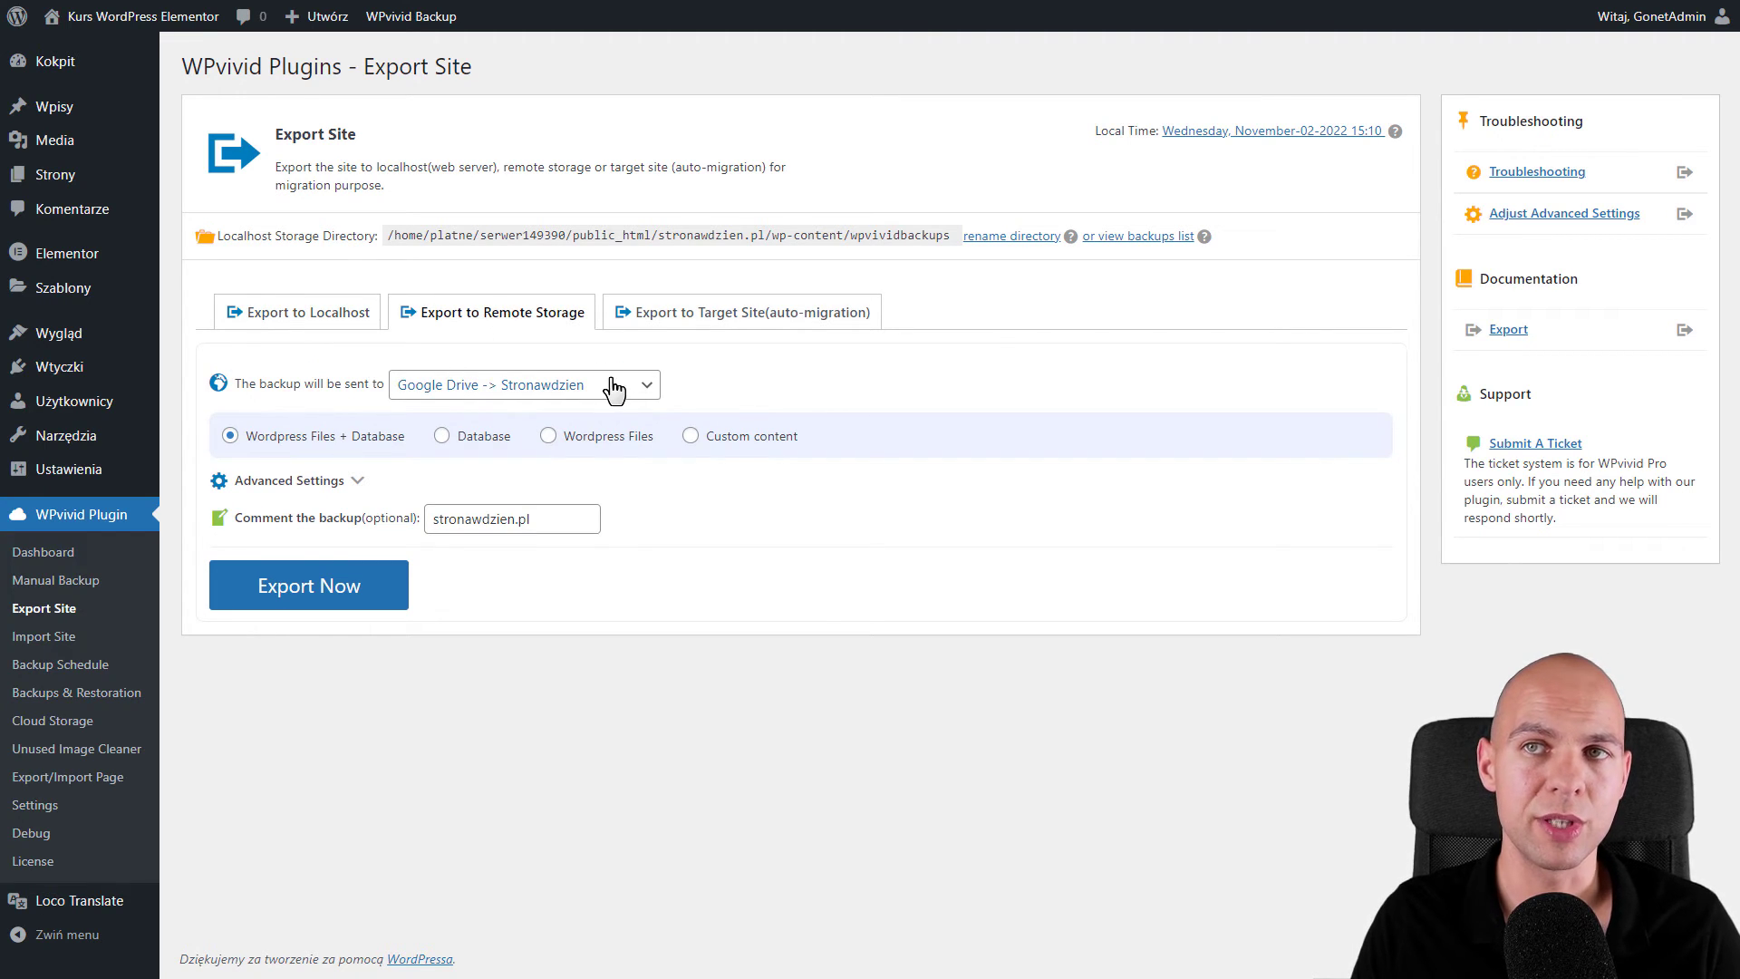
click(726, 319)
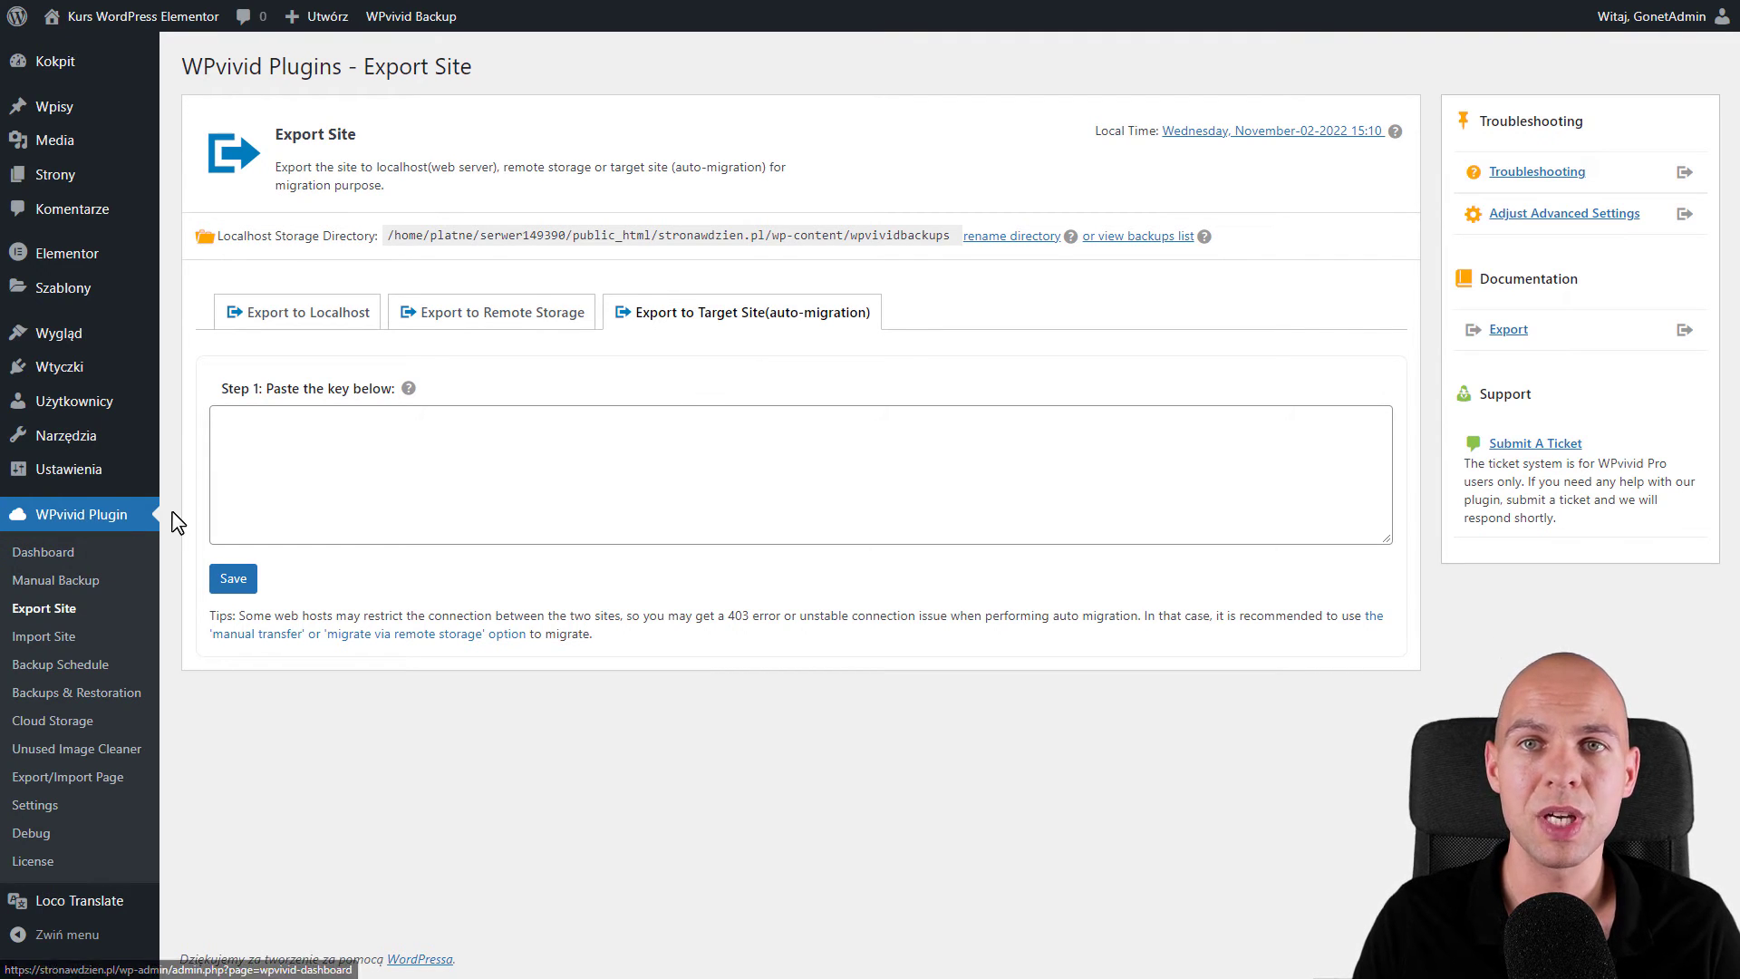
- Generate and copy a 2-hour migration key on Import Site, then return to the auto-migration key box
click(32, 646)
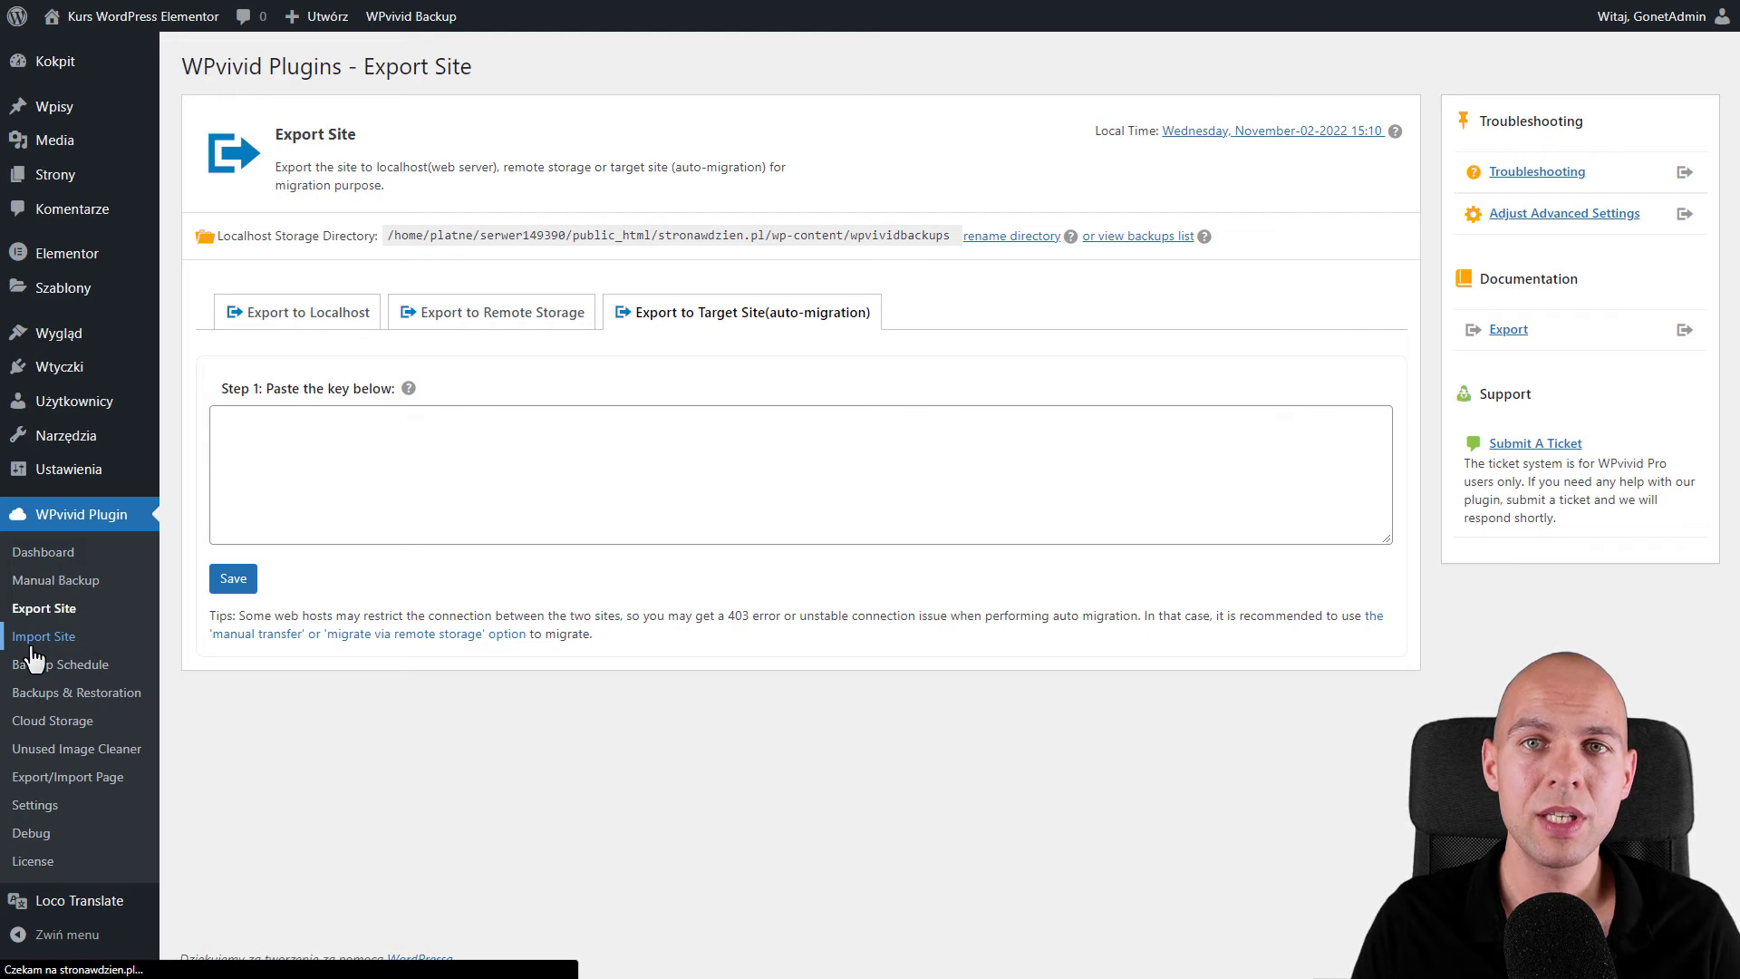
click(1071, 319)
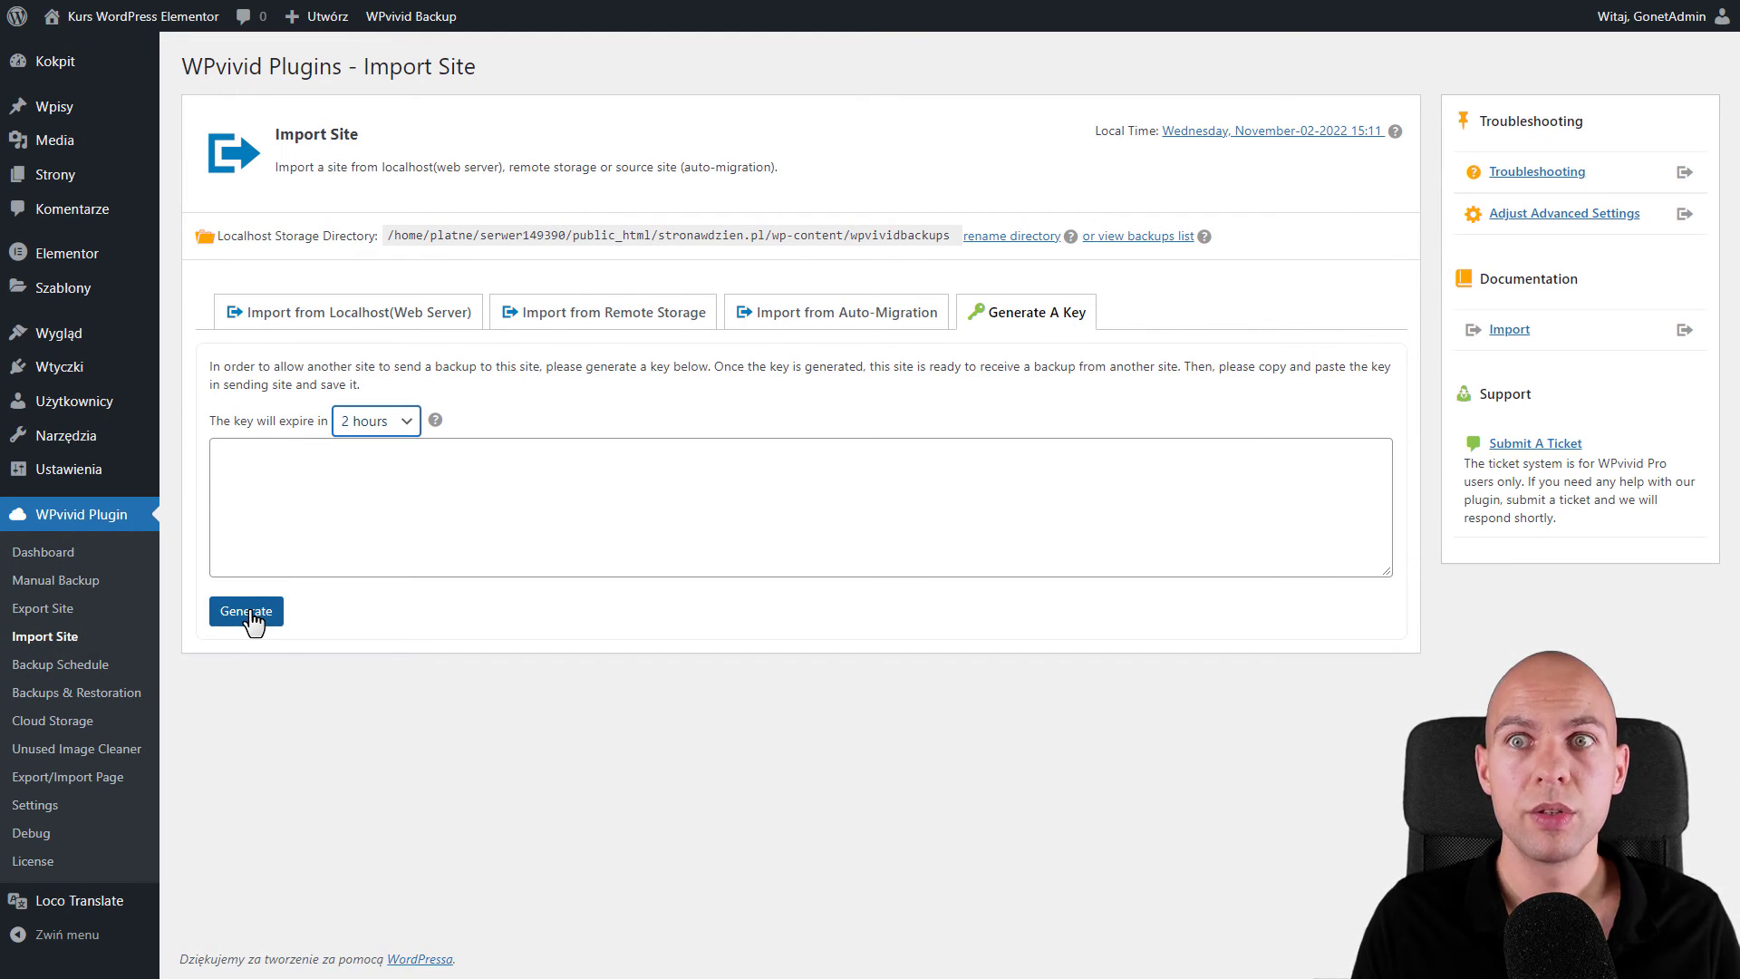
click(250, 616)
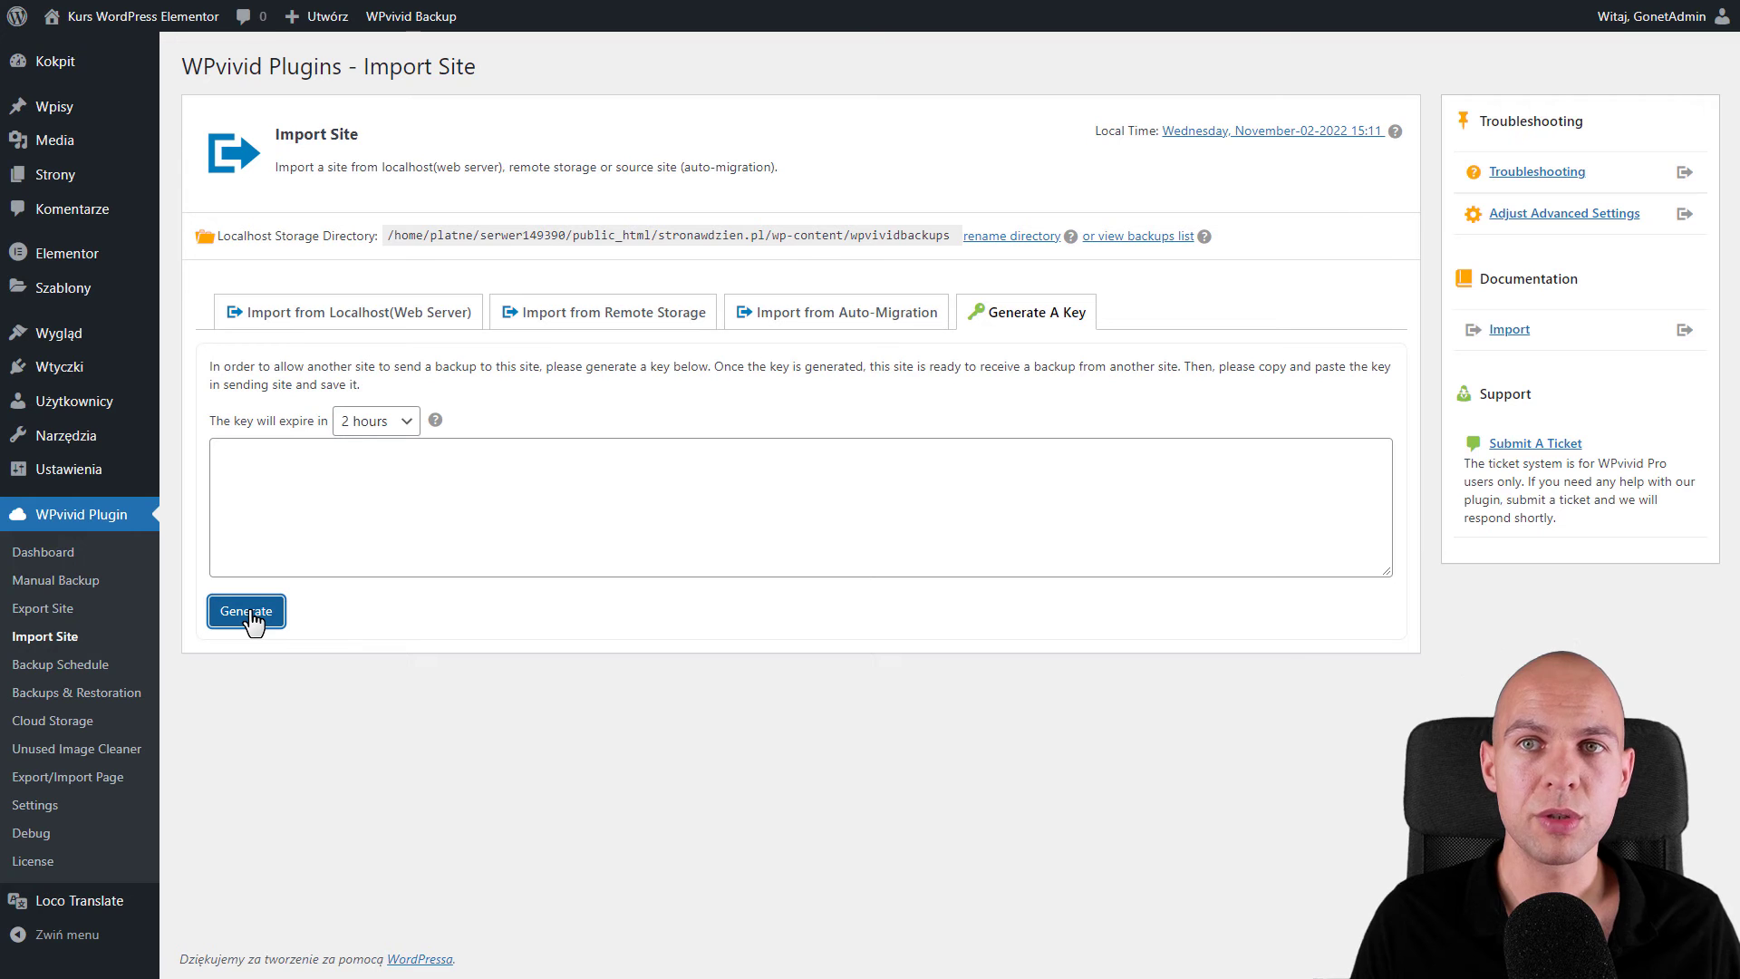
triple_click(823, 548)
key(ctrl+c)
drag(660, 544, 526, 544)
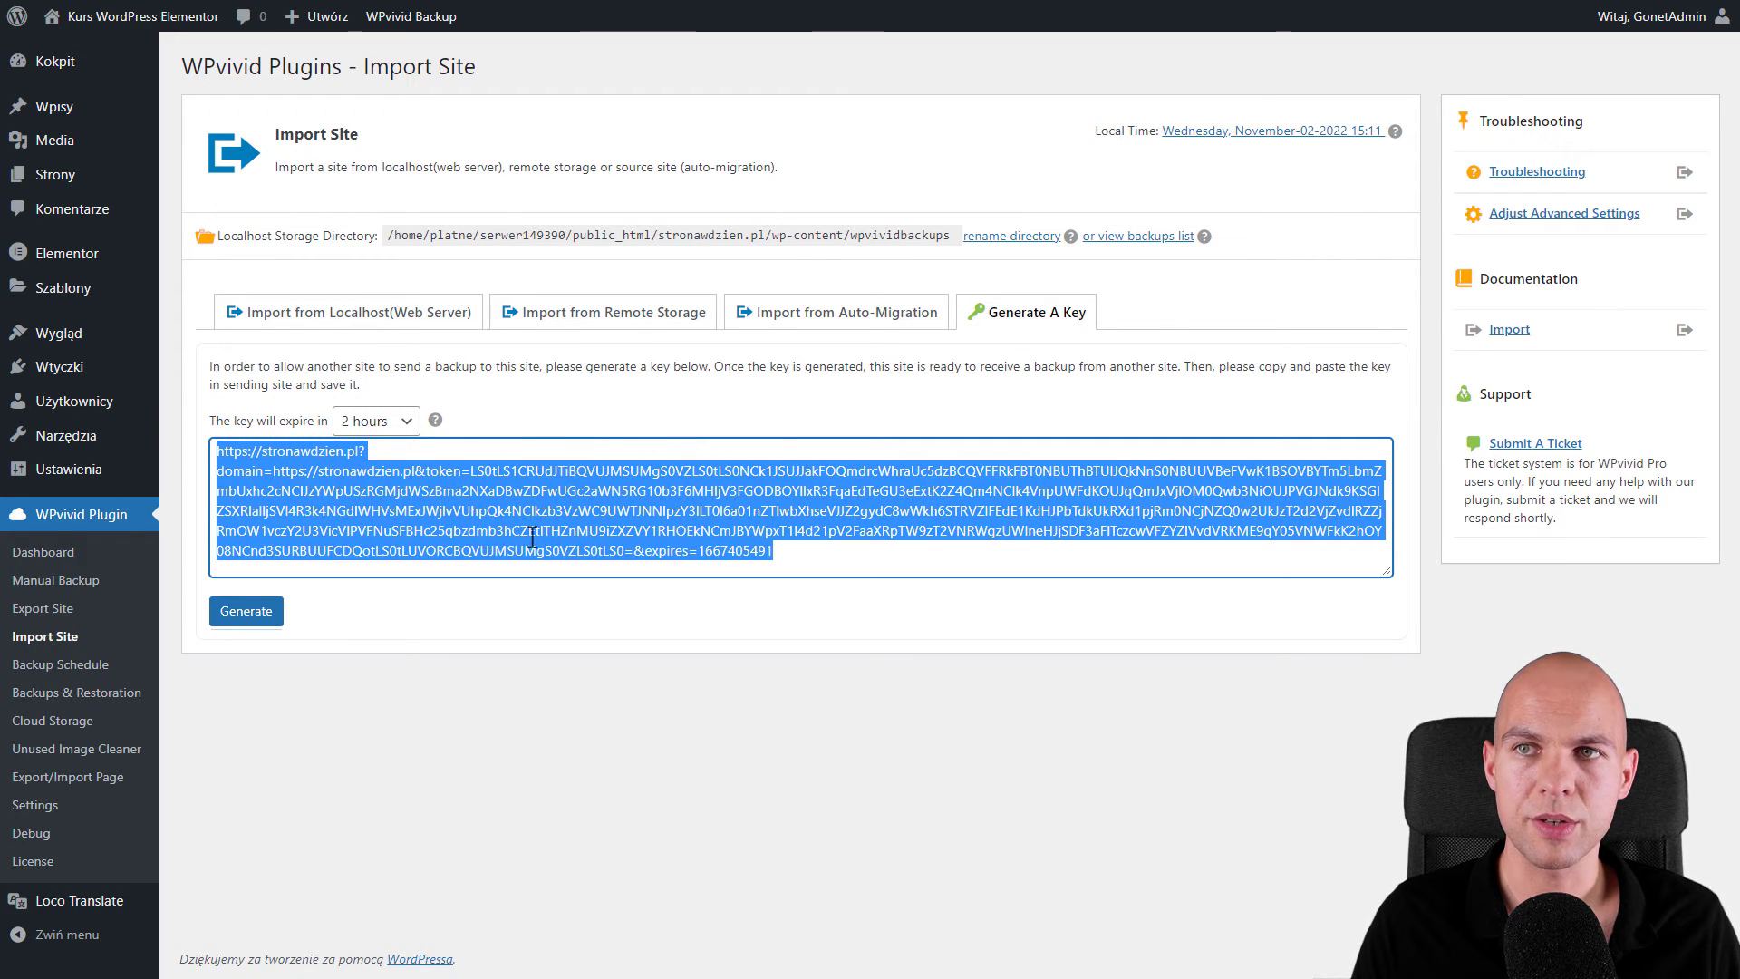
click(32, 617)
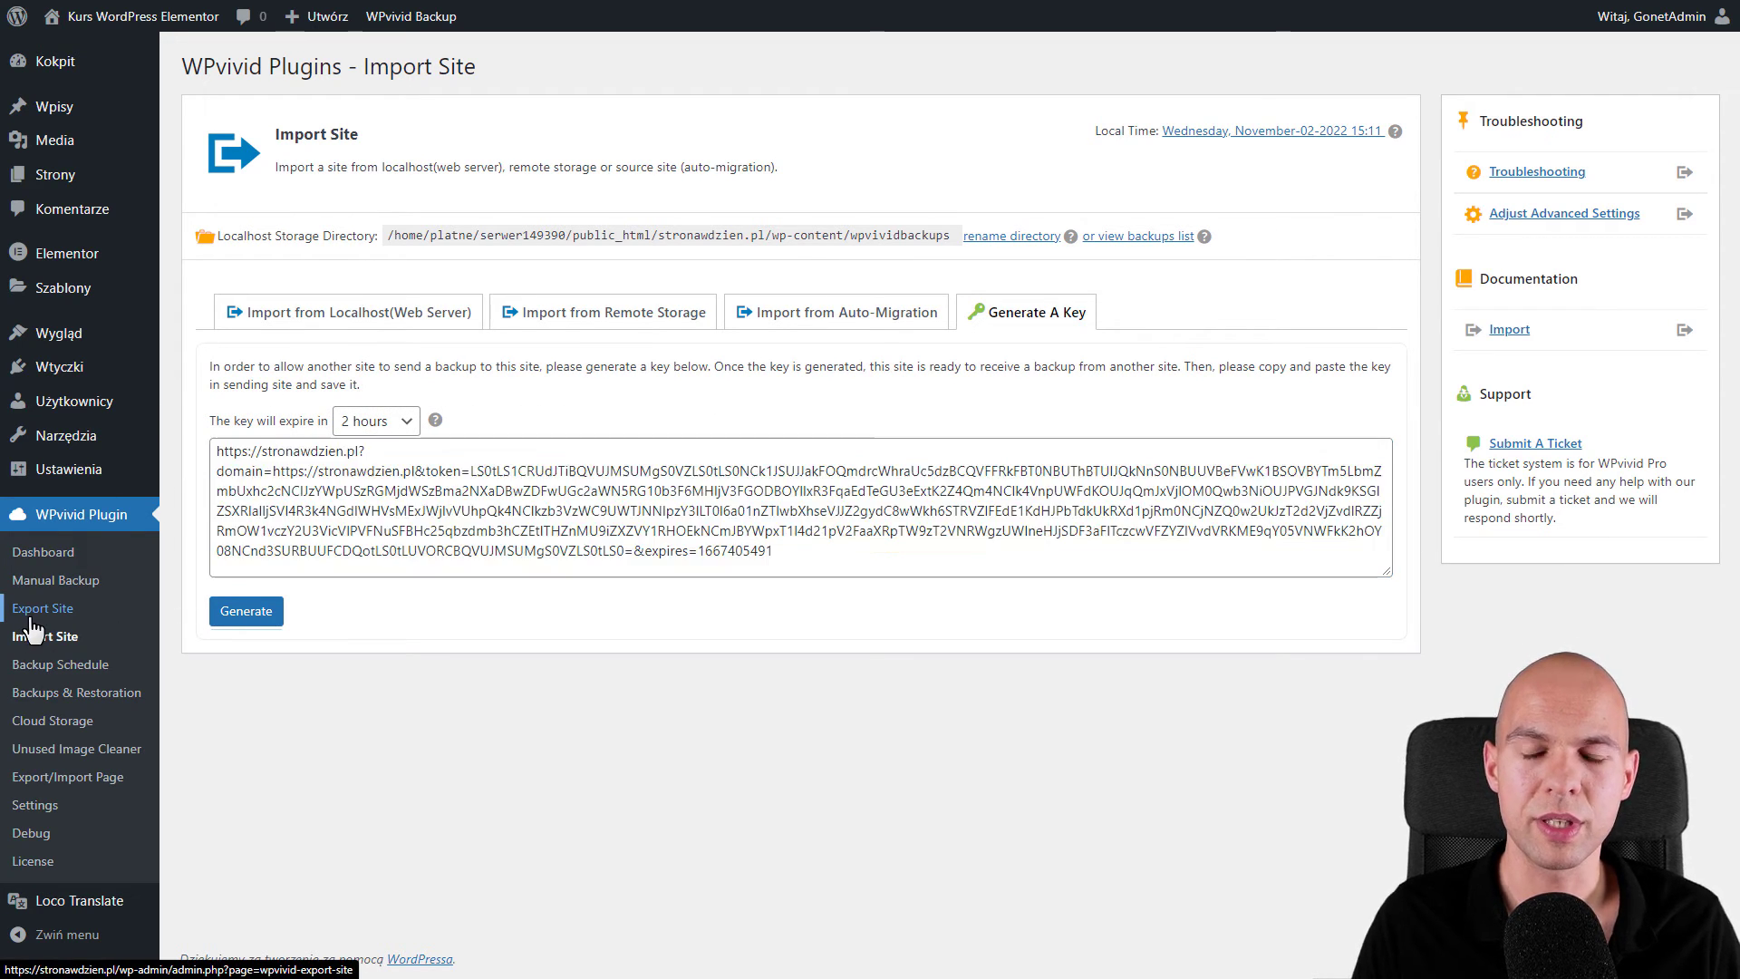
click(816, 316)
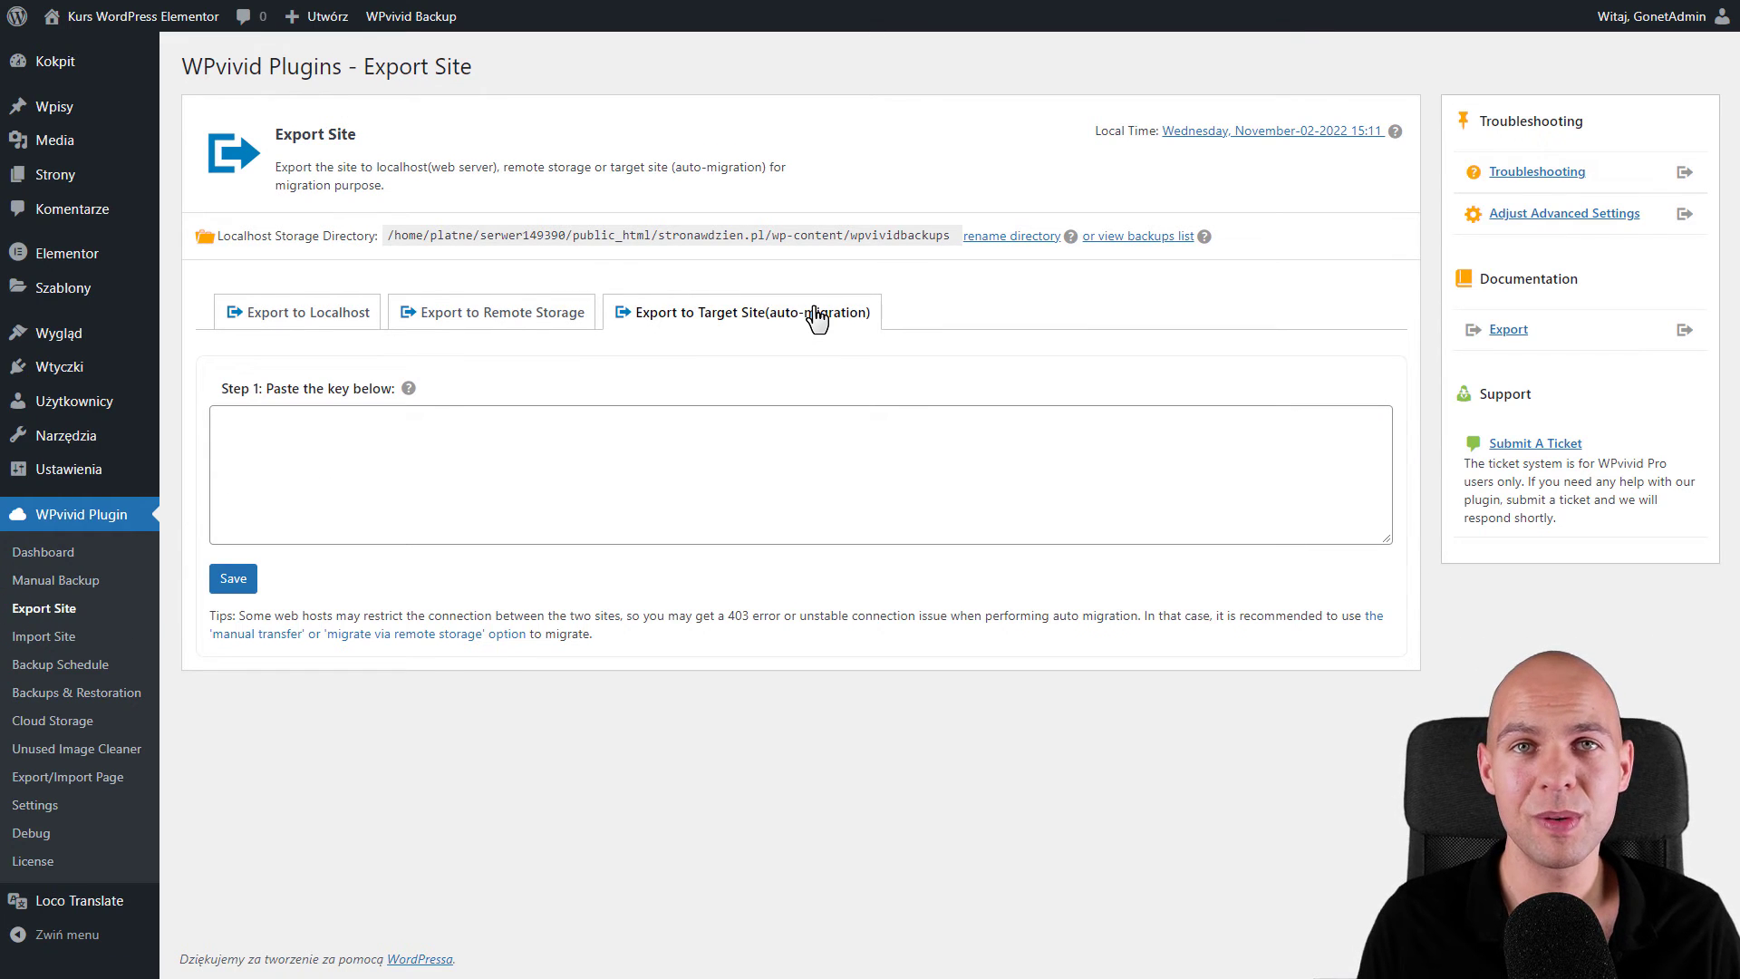
- Paste the migration key, dismiss the same-site rejection, return to Export to Localhost, then open Settings
click(563, 431)
key(ctrl+v)
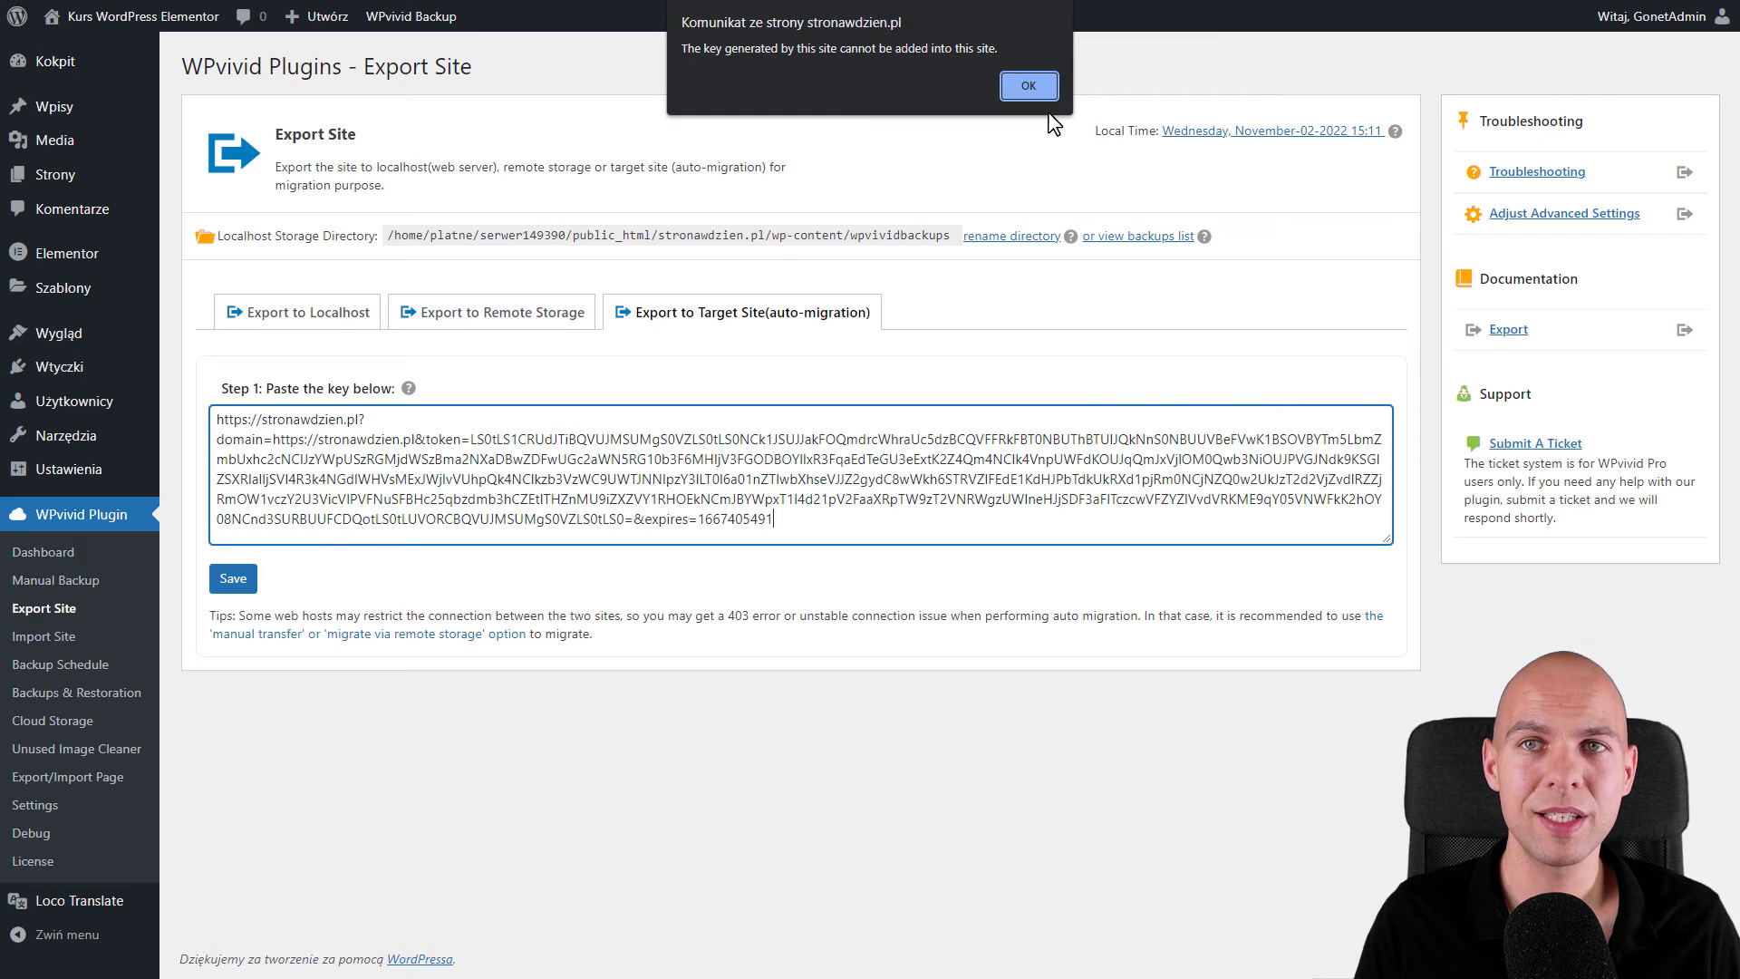
click(1050, 85)
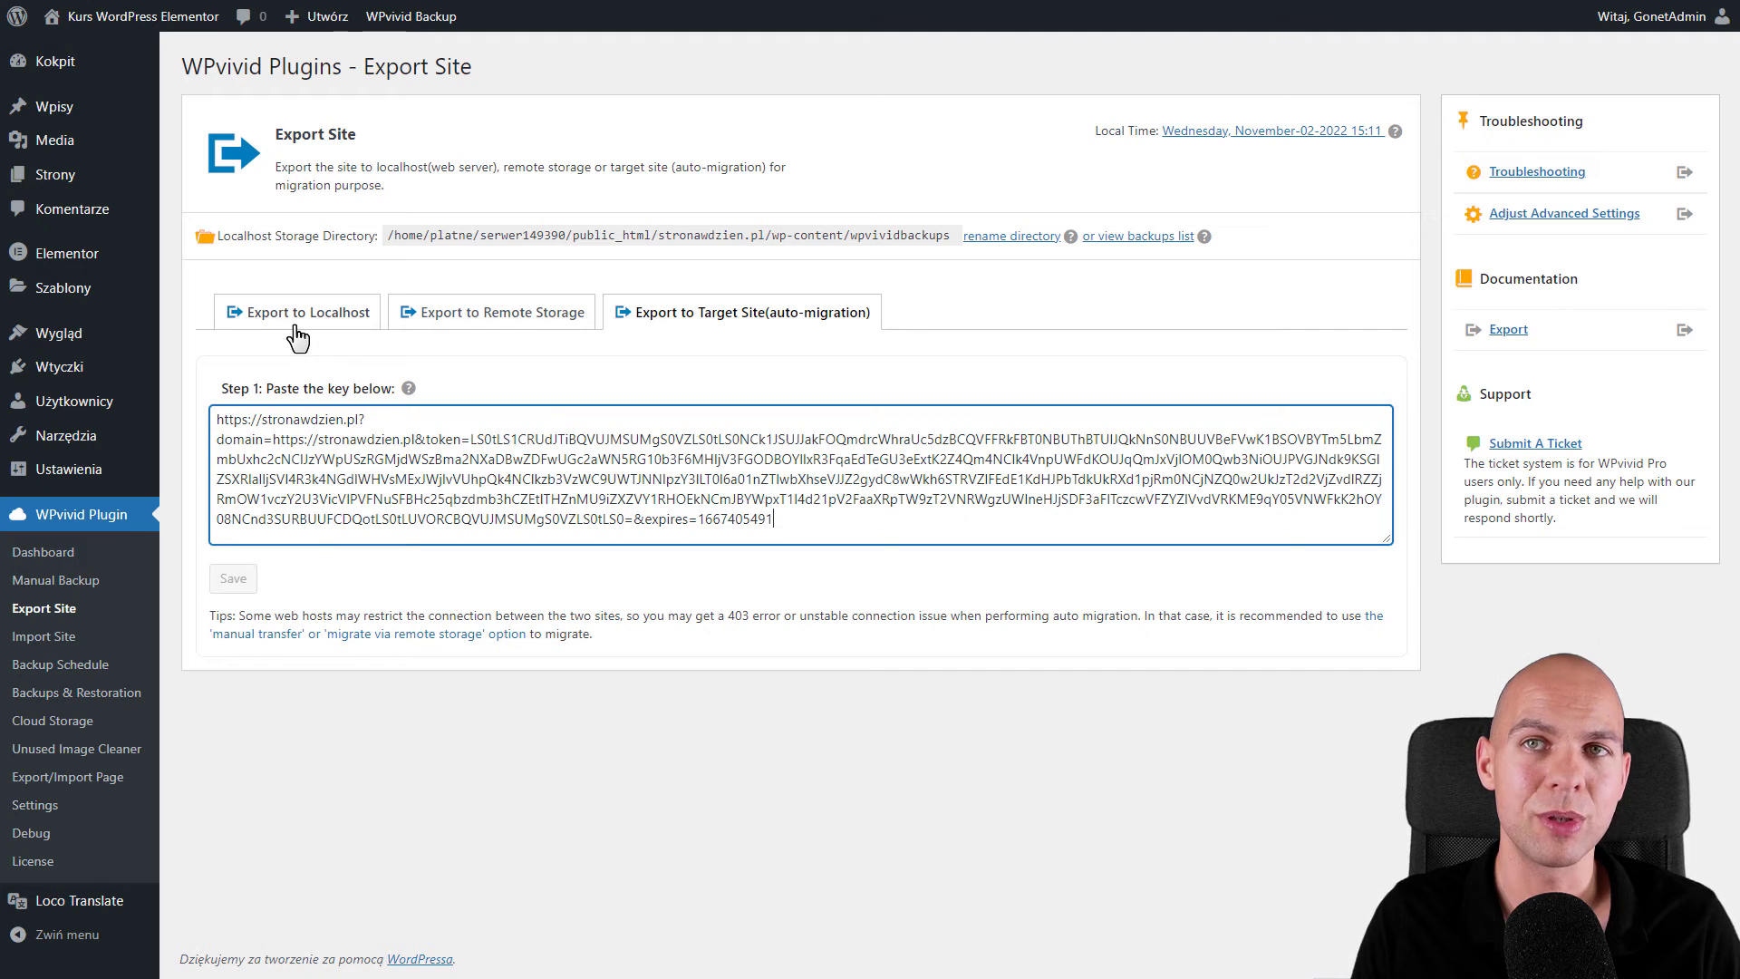
click(341, 332)
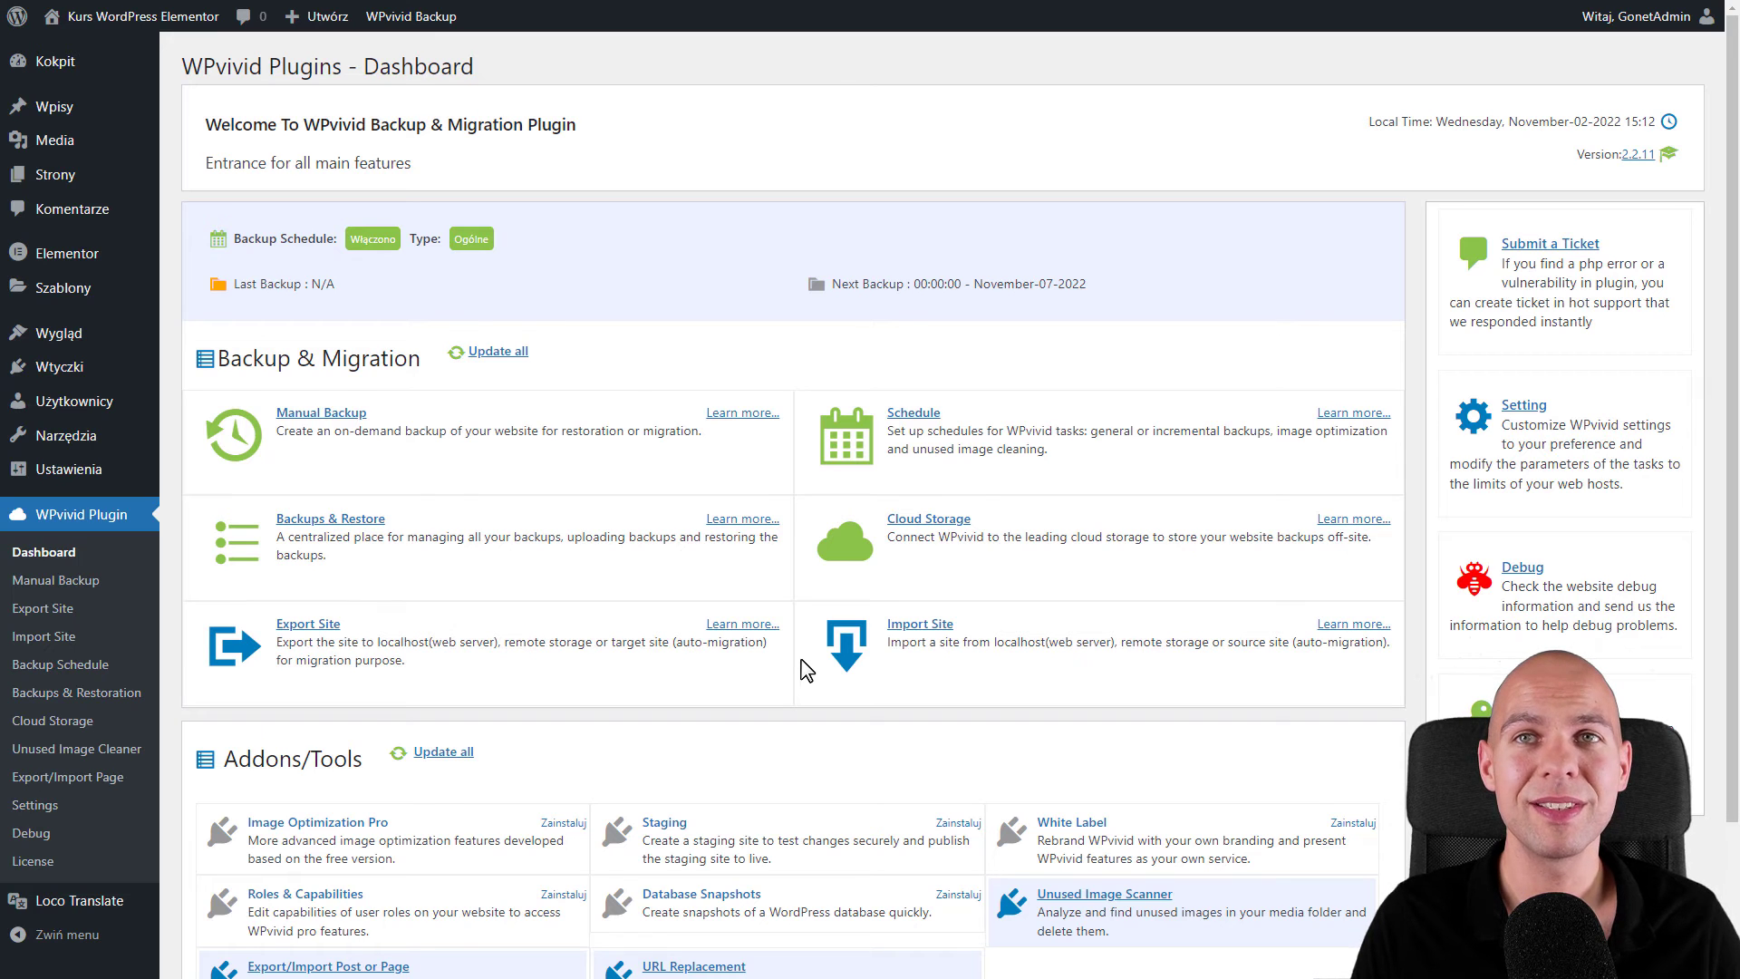
click(45, 805)
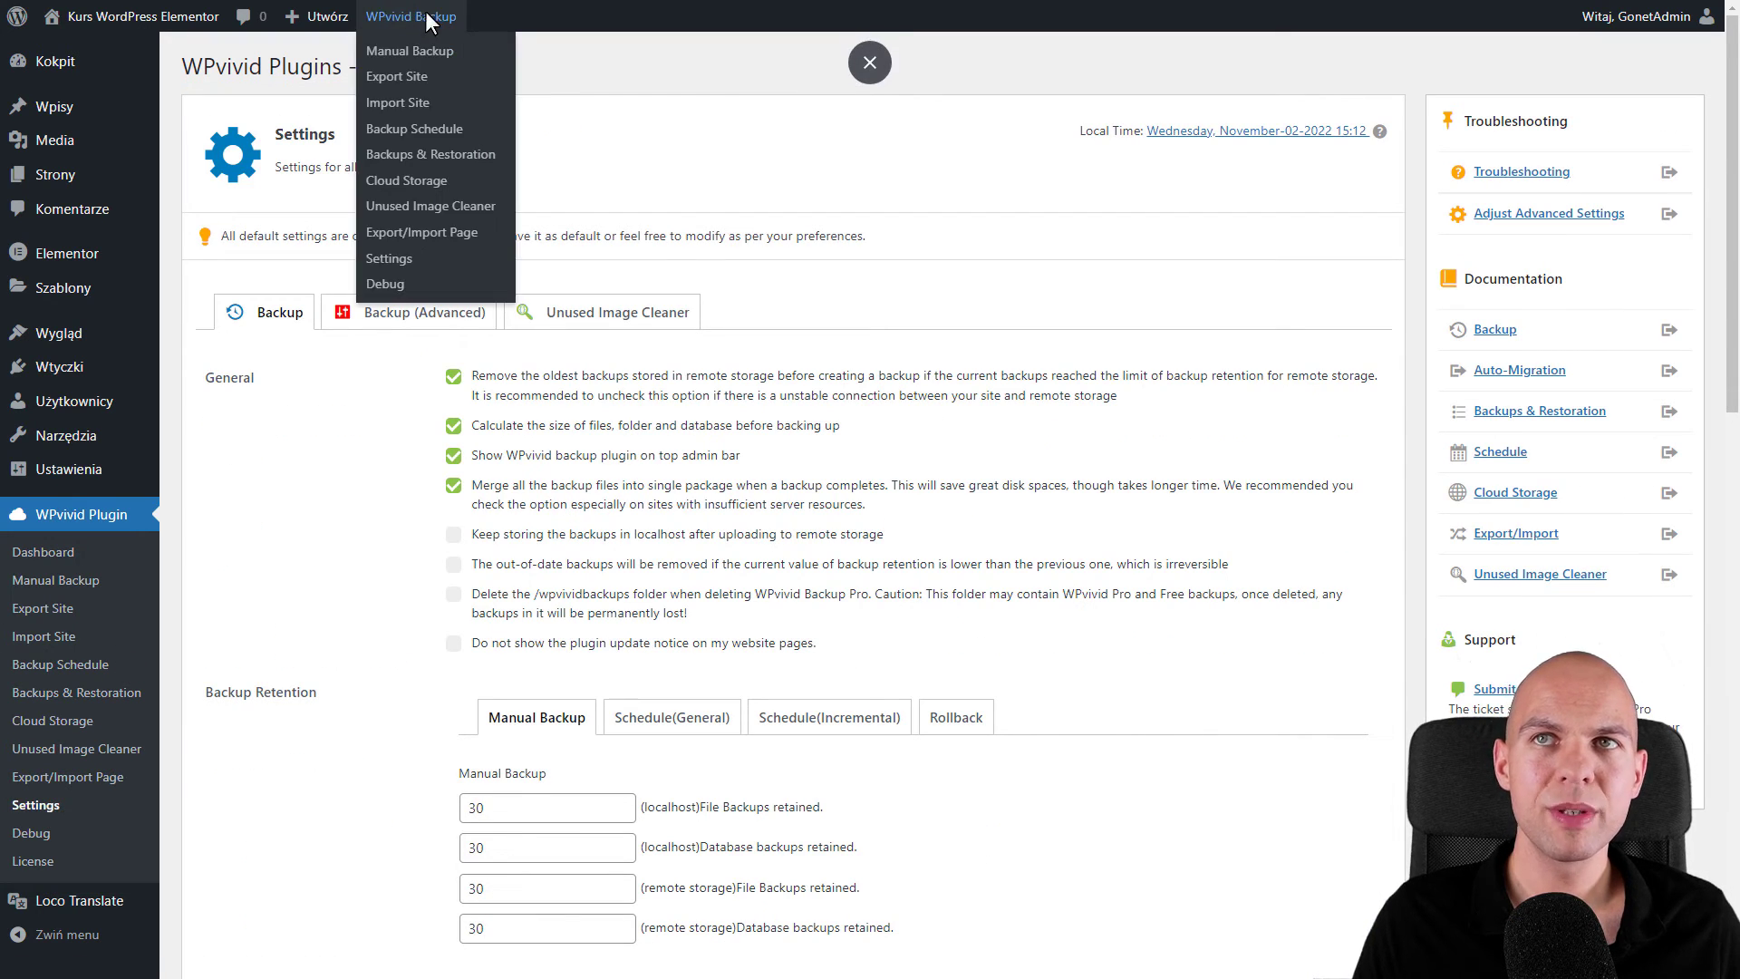
mouse_move(410, 17)
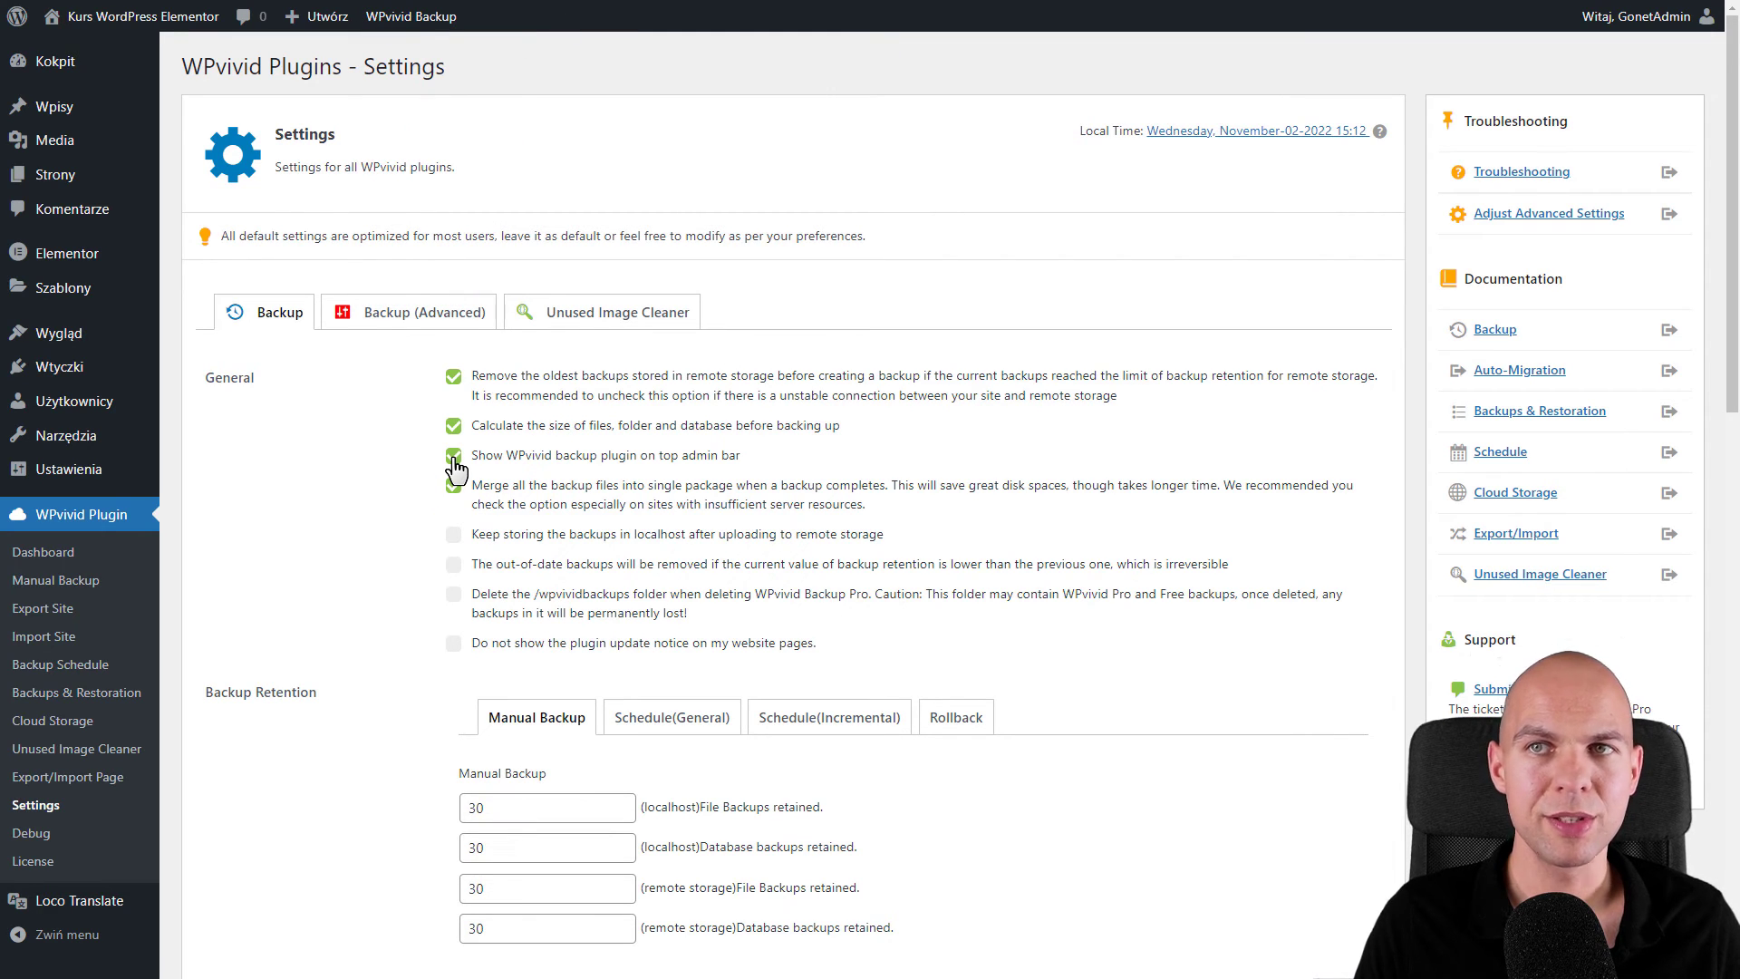
click(455, 458)
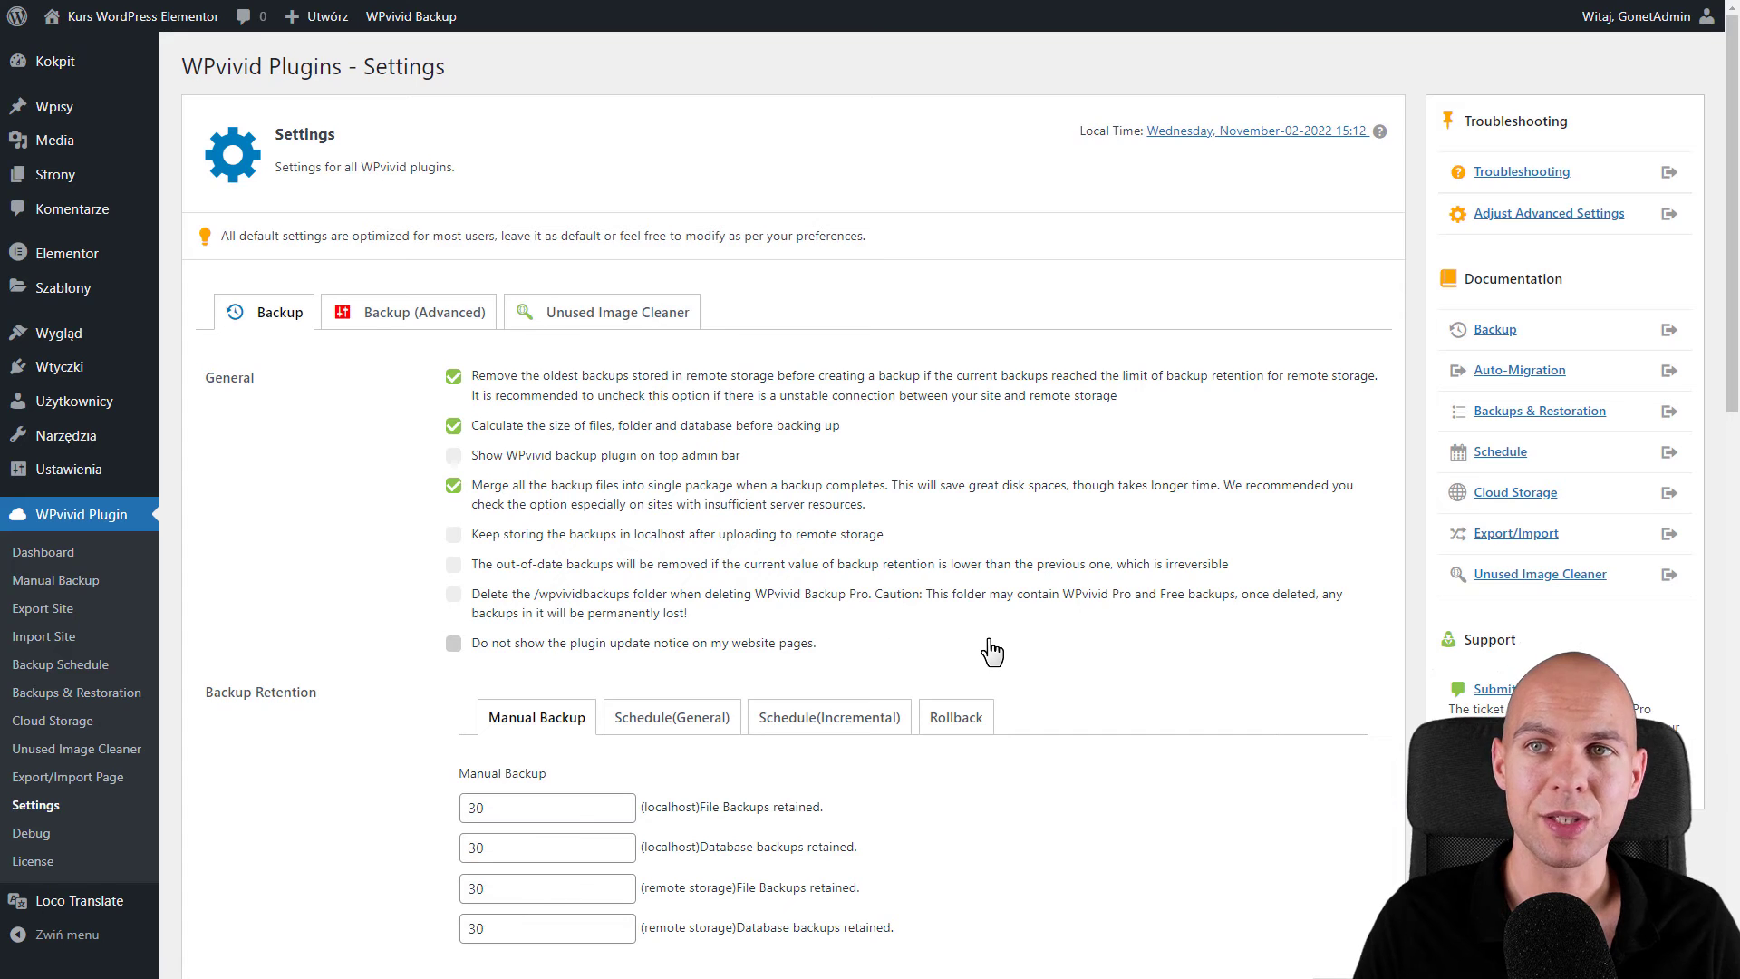
scroll(992, 649, down, 1)
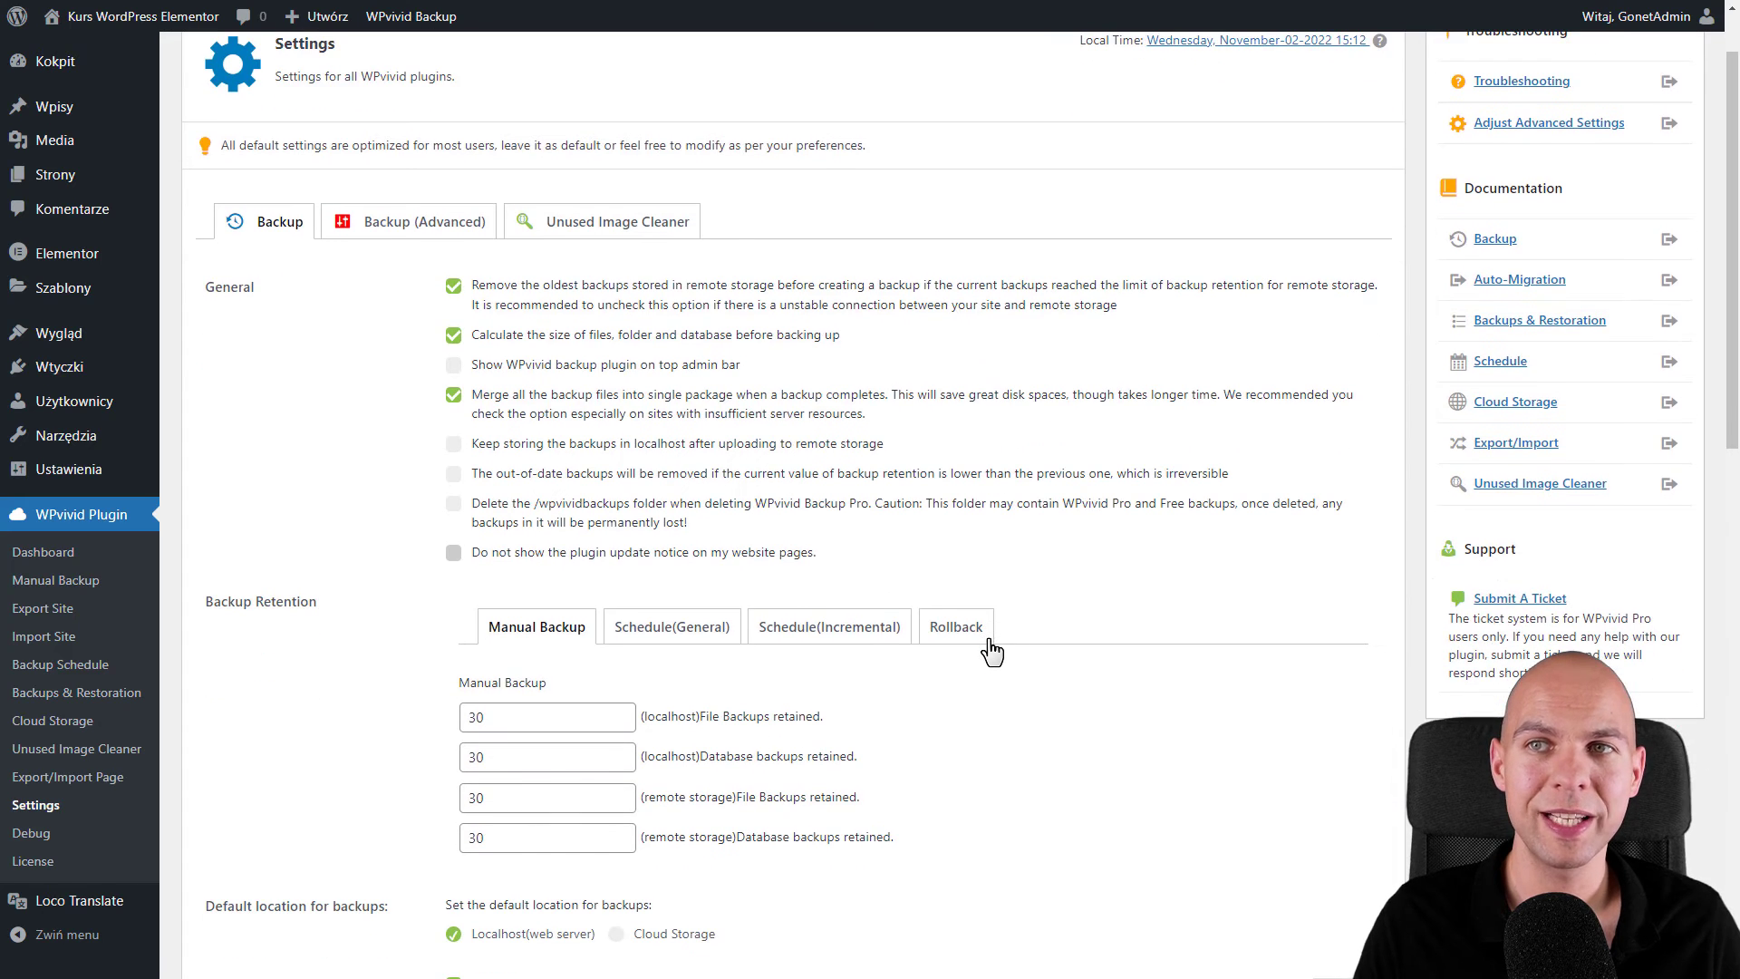
click(454, 554)
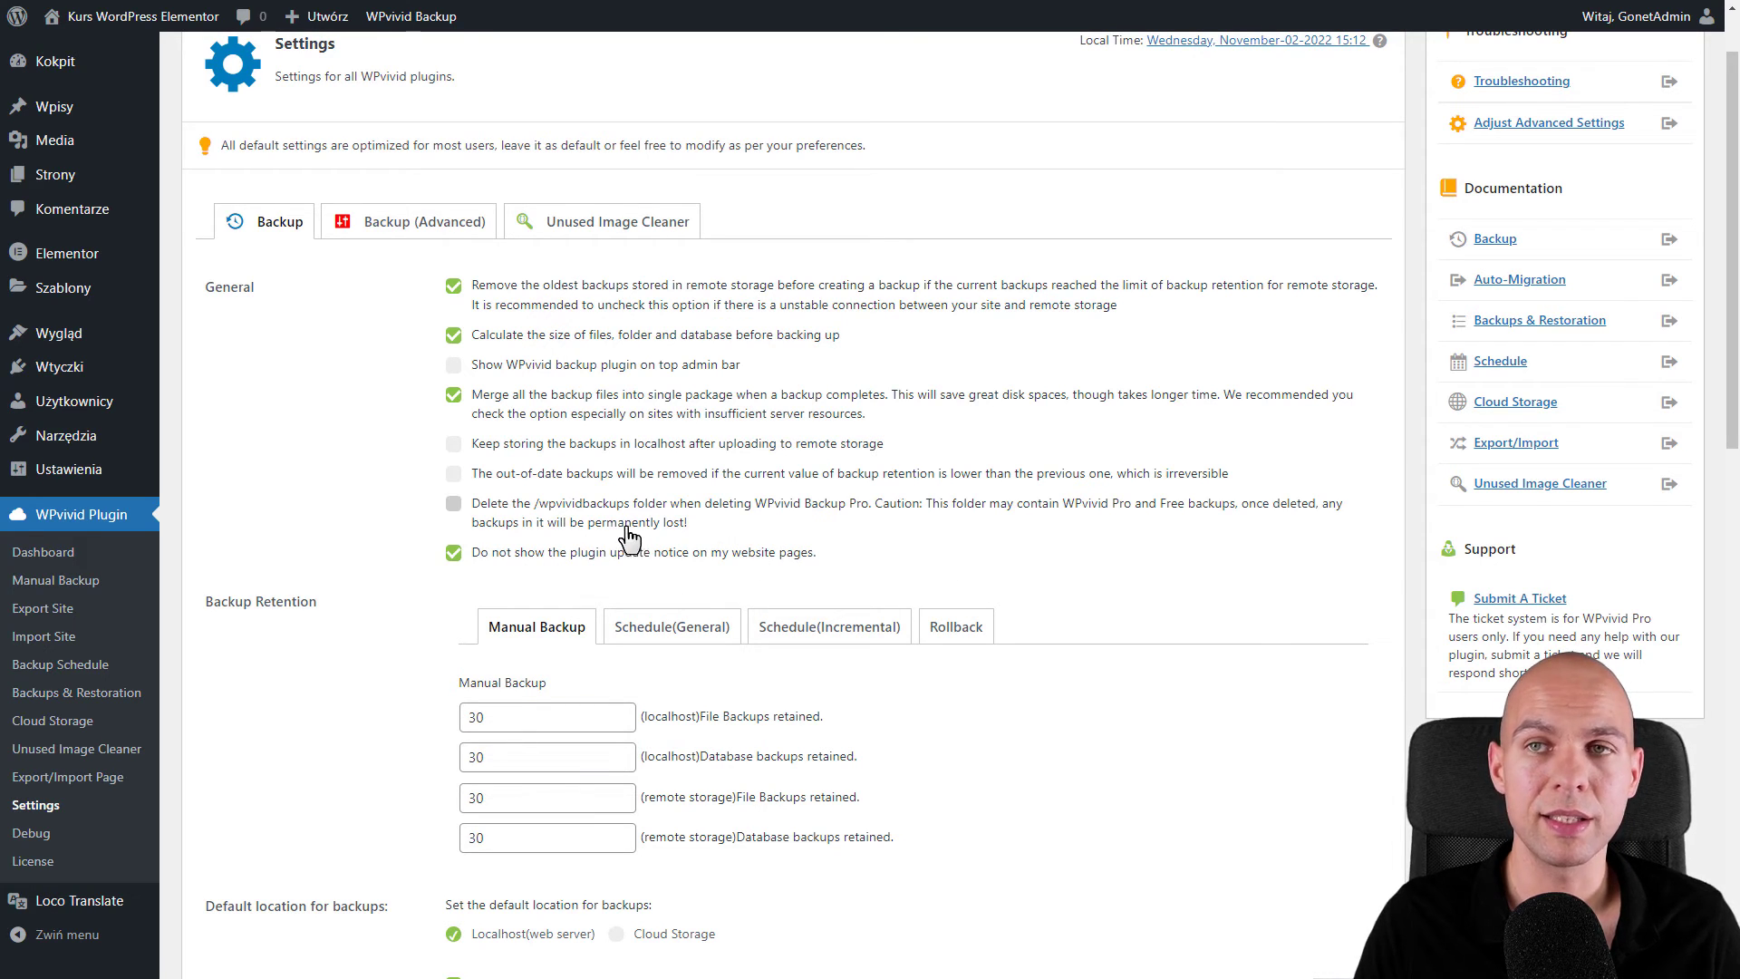
scroll(626, 540, down, 1)
scroll(625, 536, down, 5)
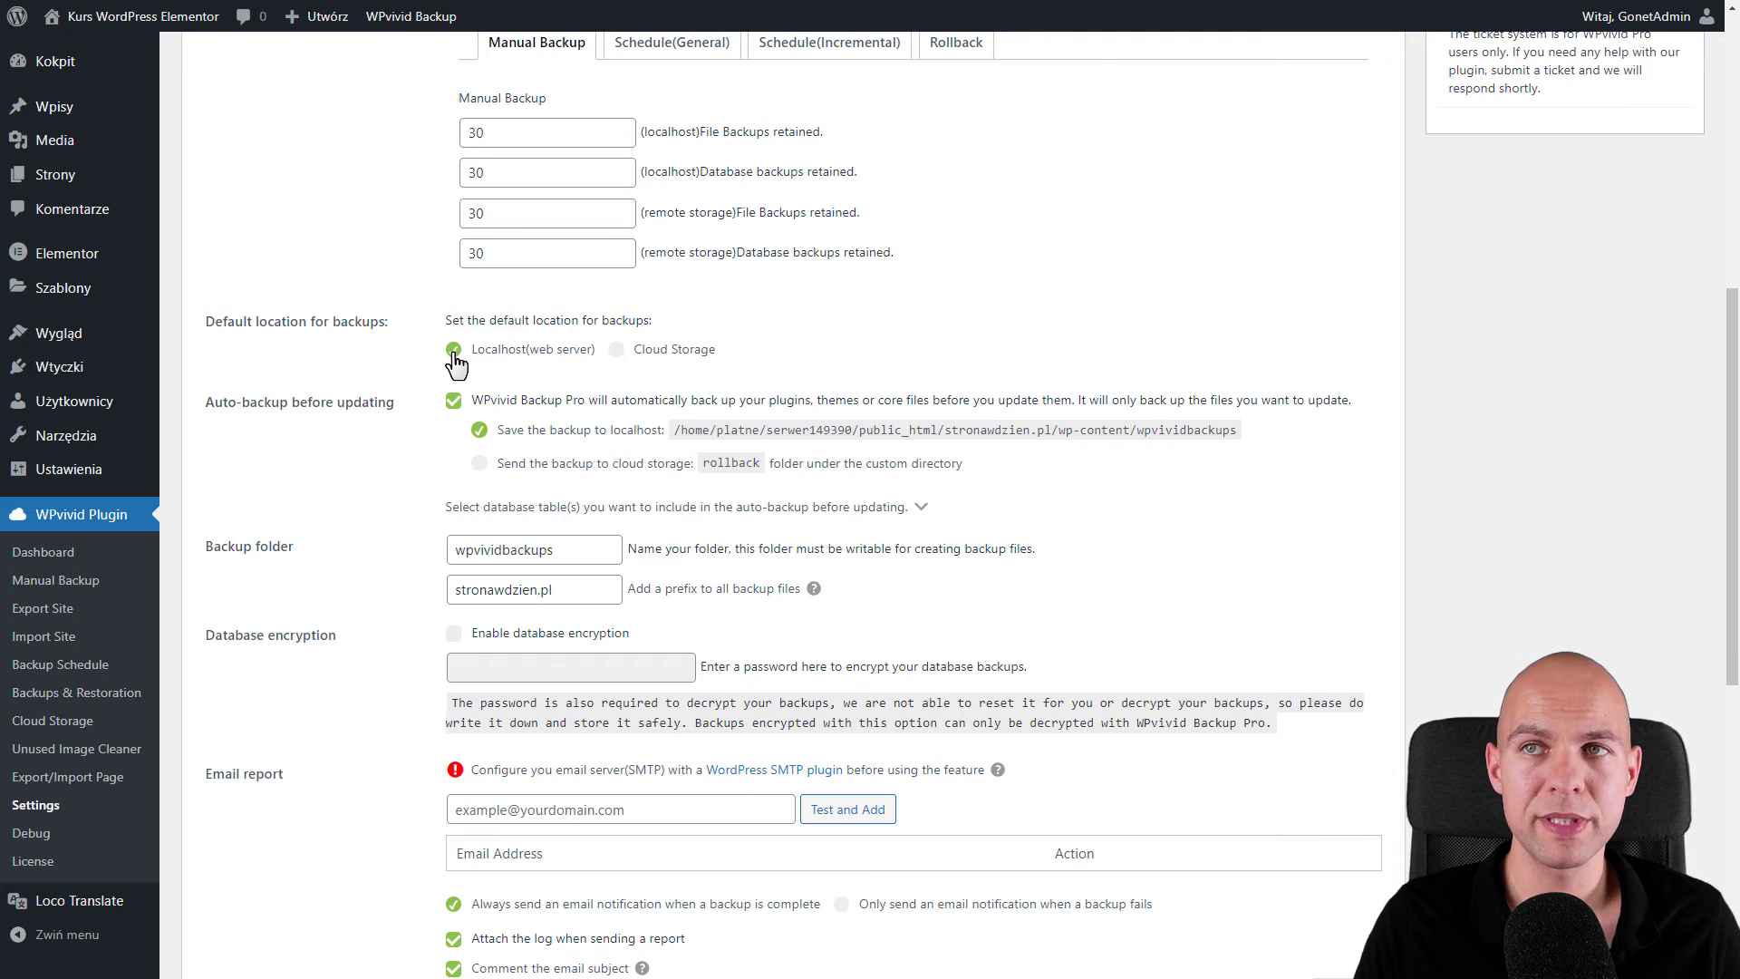
click(643, 357)
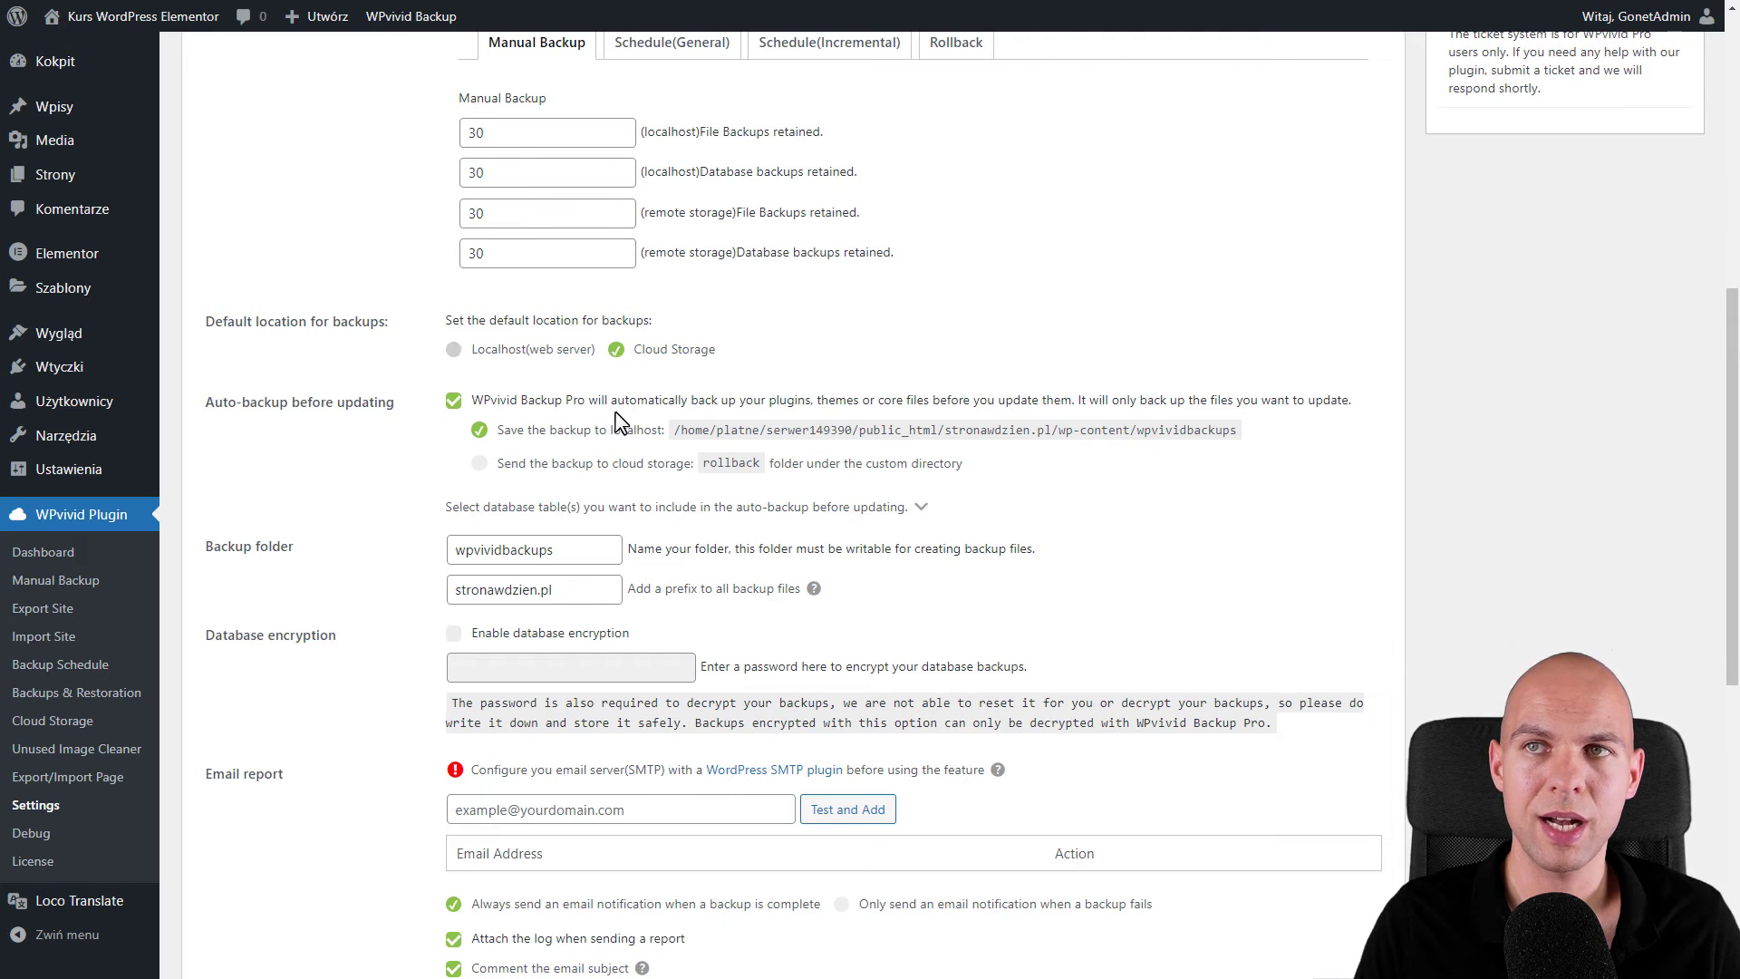
scroll(508, 345, down, 1)
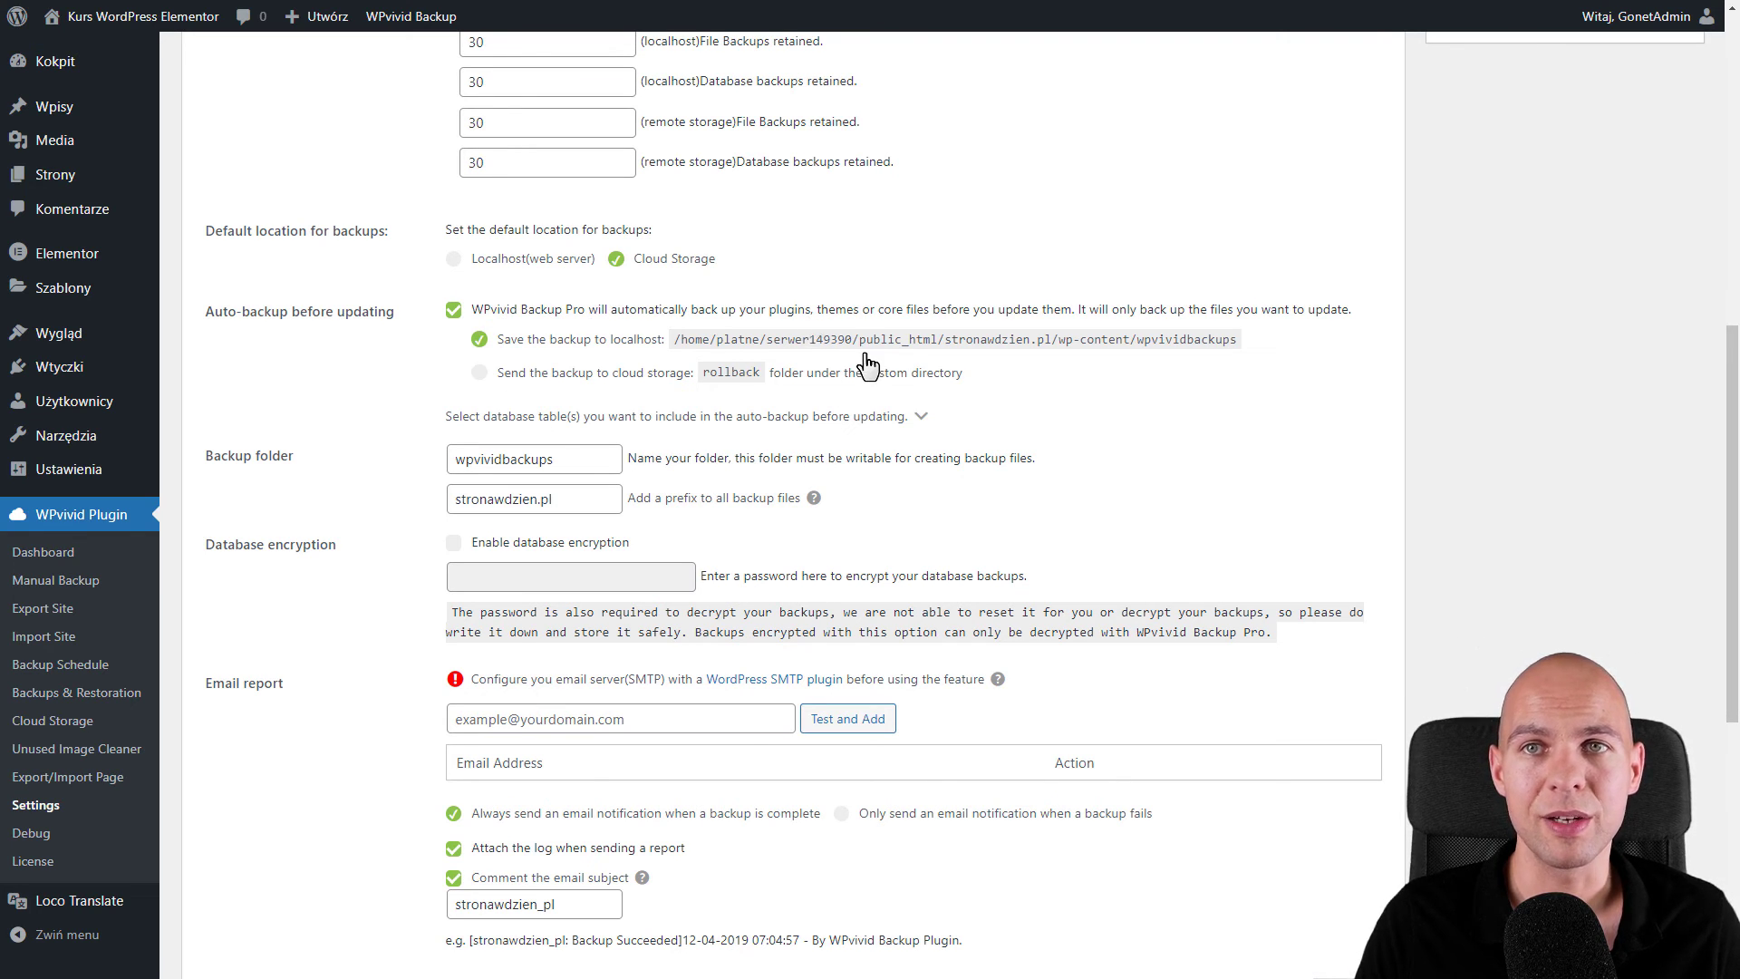
- Disable auto-backup before updating, and leave database encryption off with a password entered
click(454, 311)
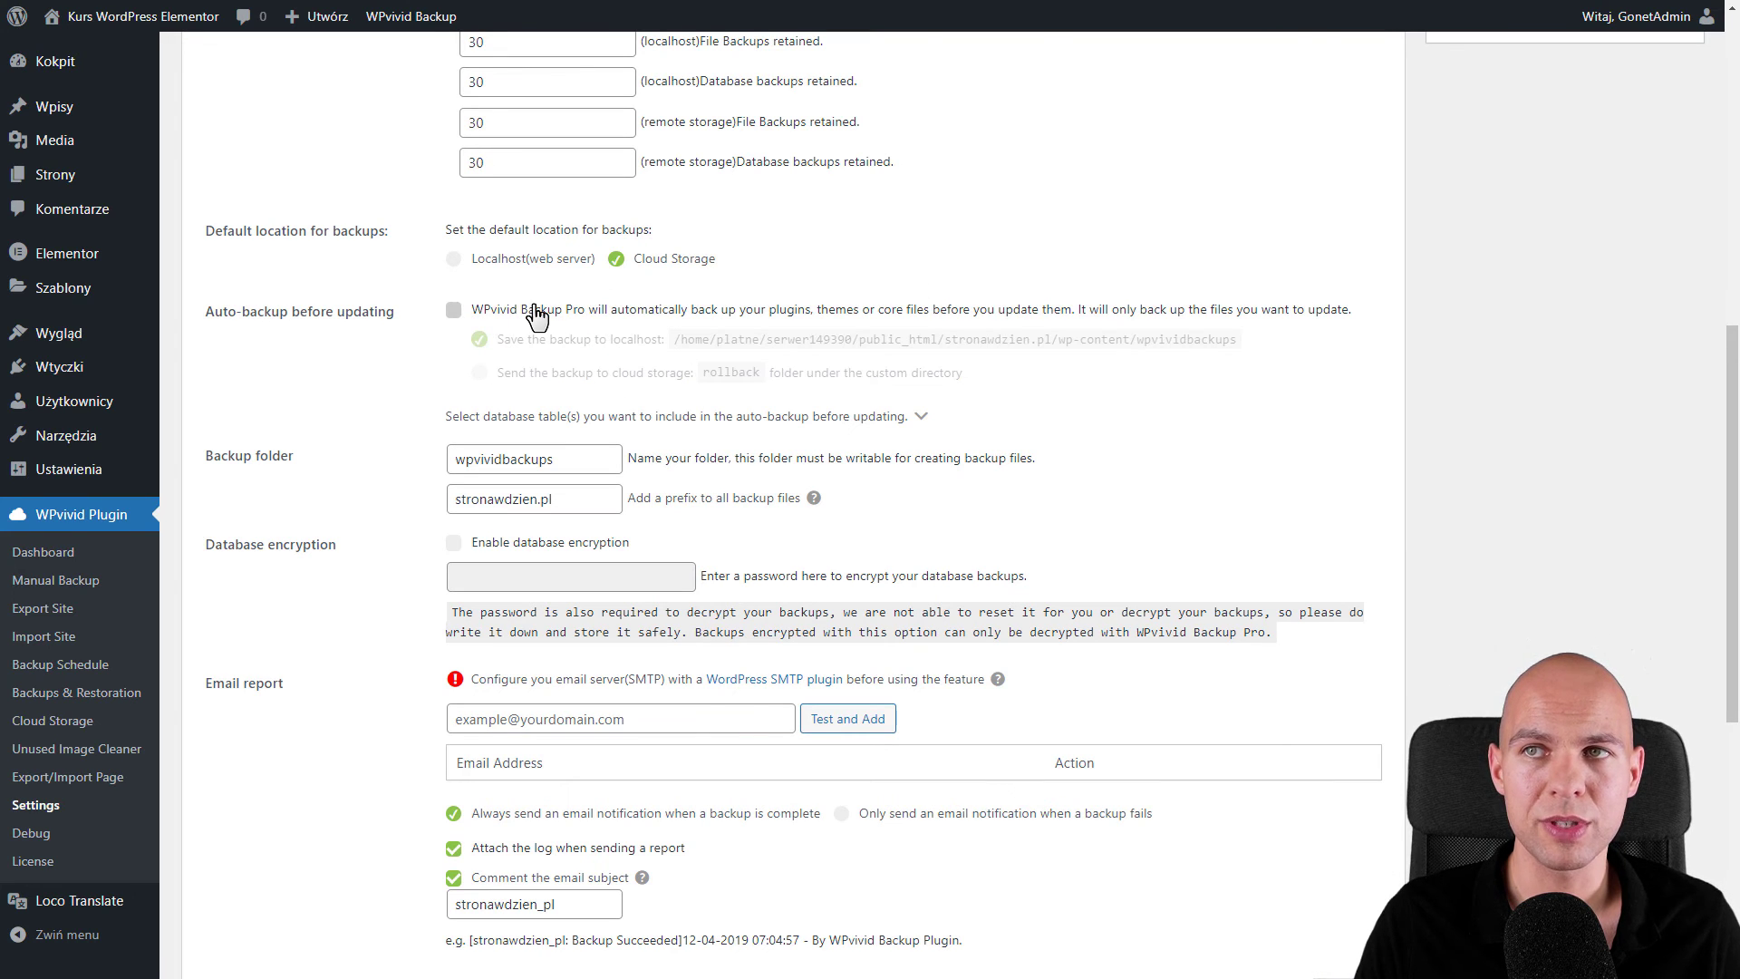
scroll(539, 431, down, 2)
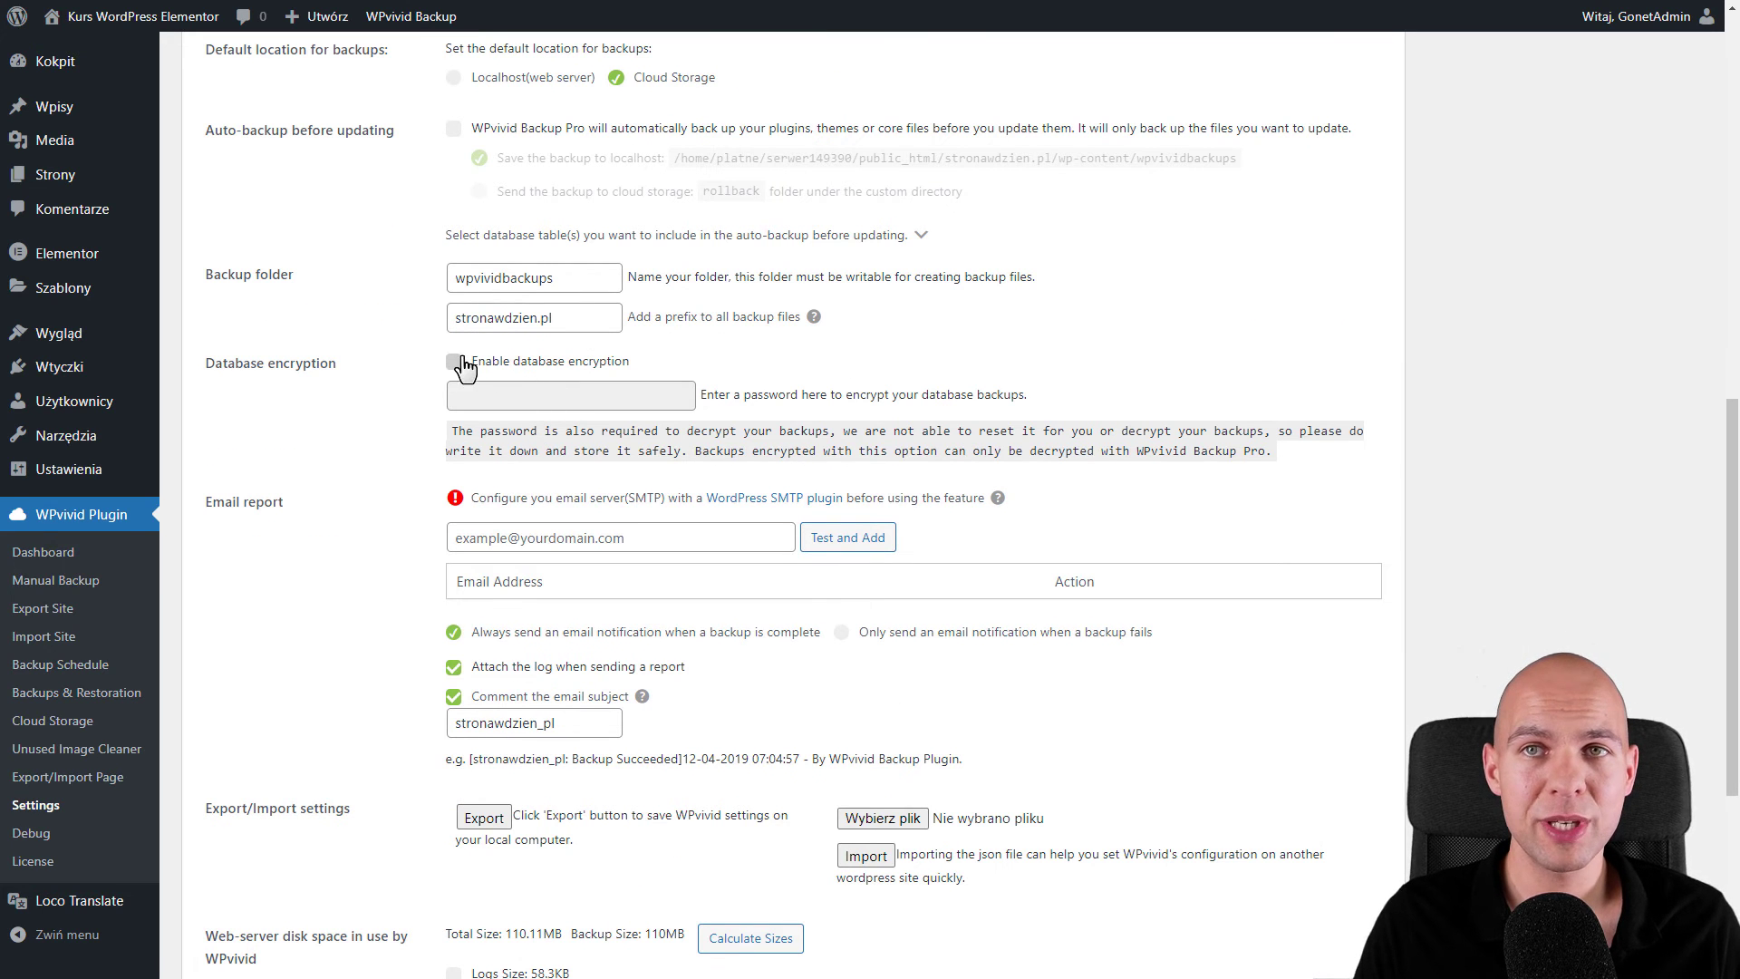
click(454, 363)
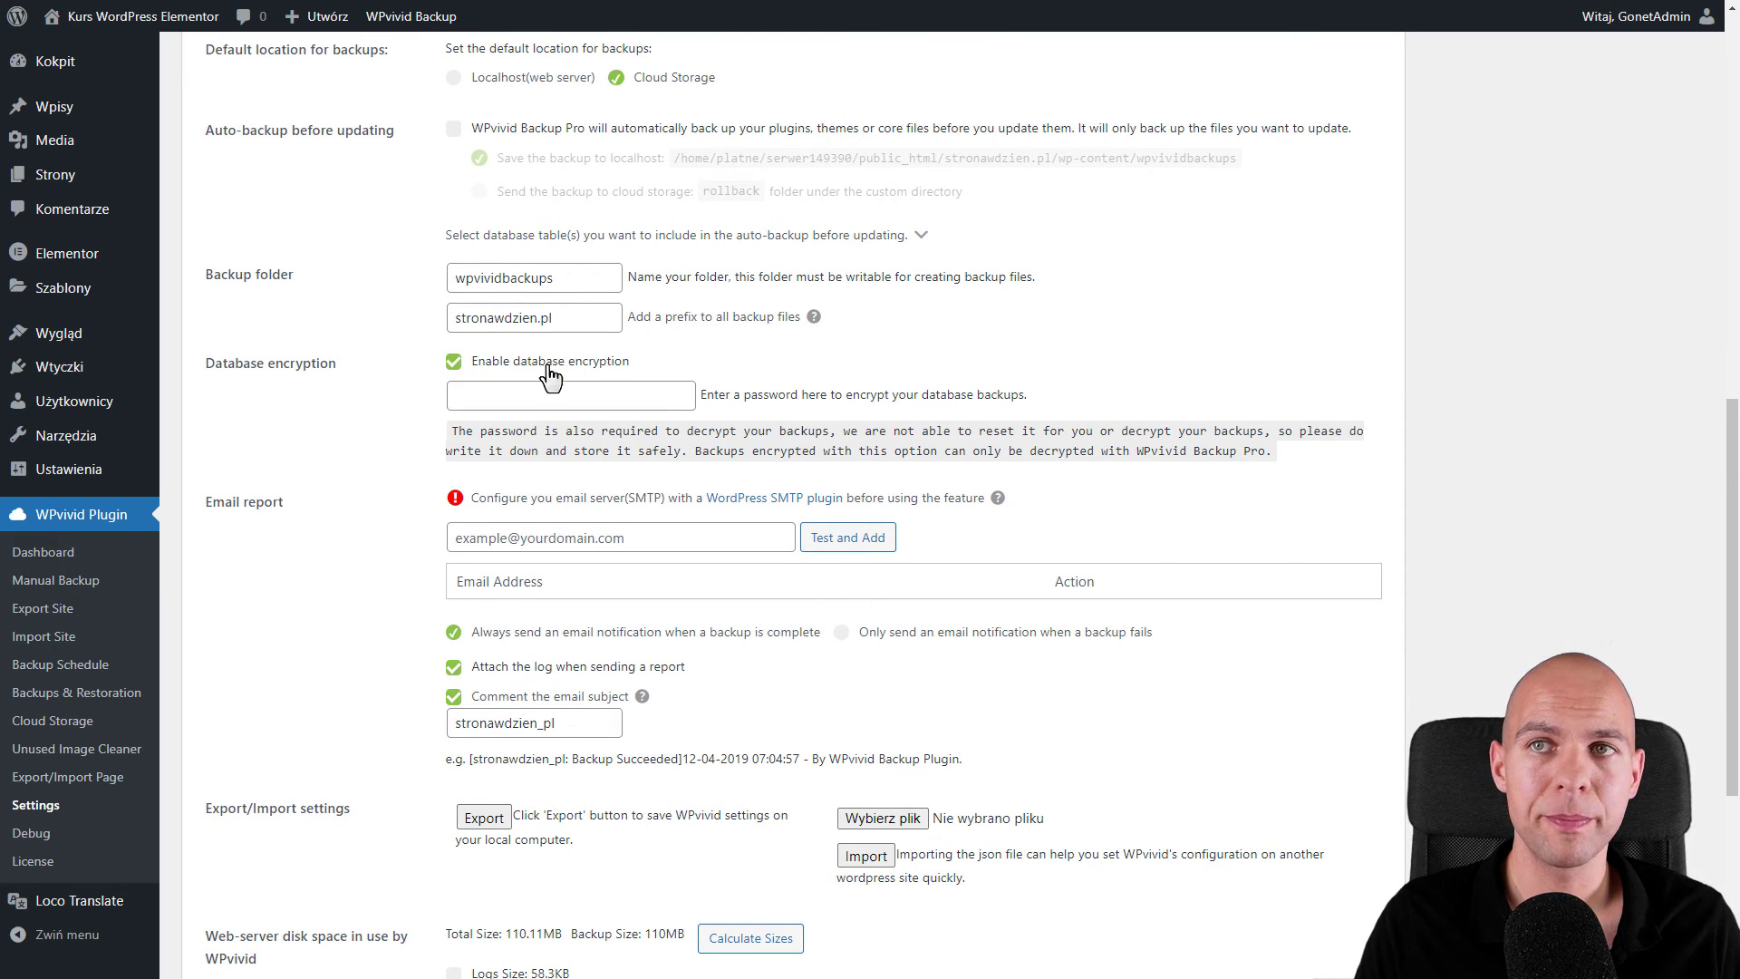
click(586, 396)
key(ctrl+v)
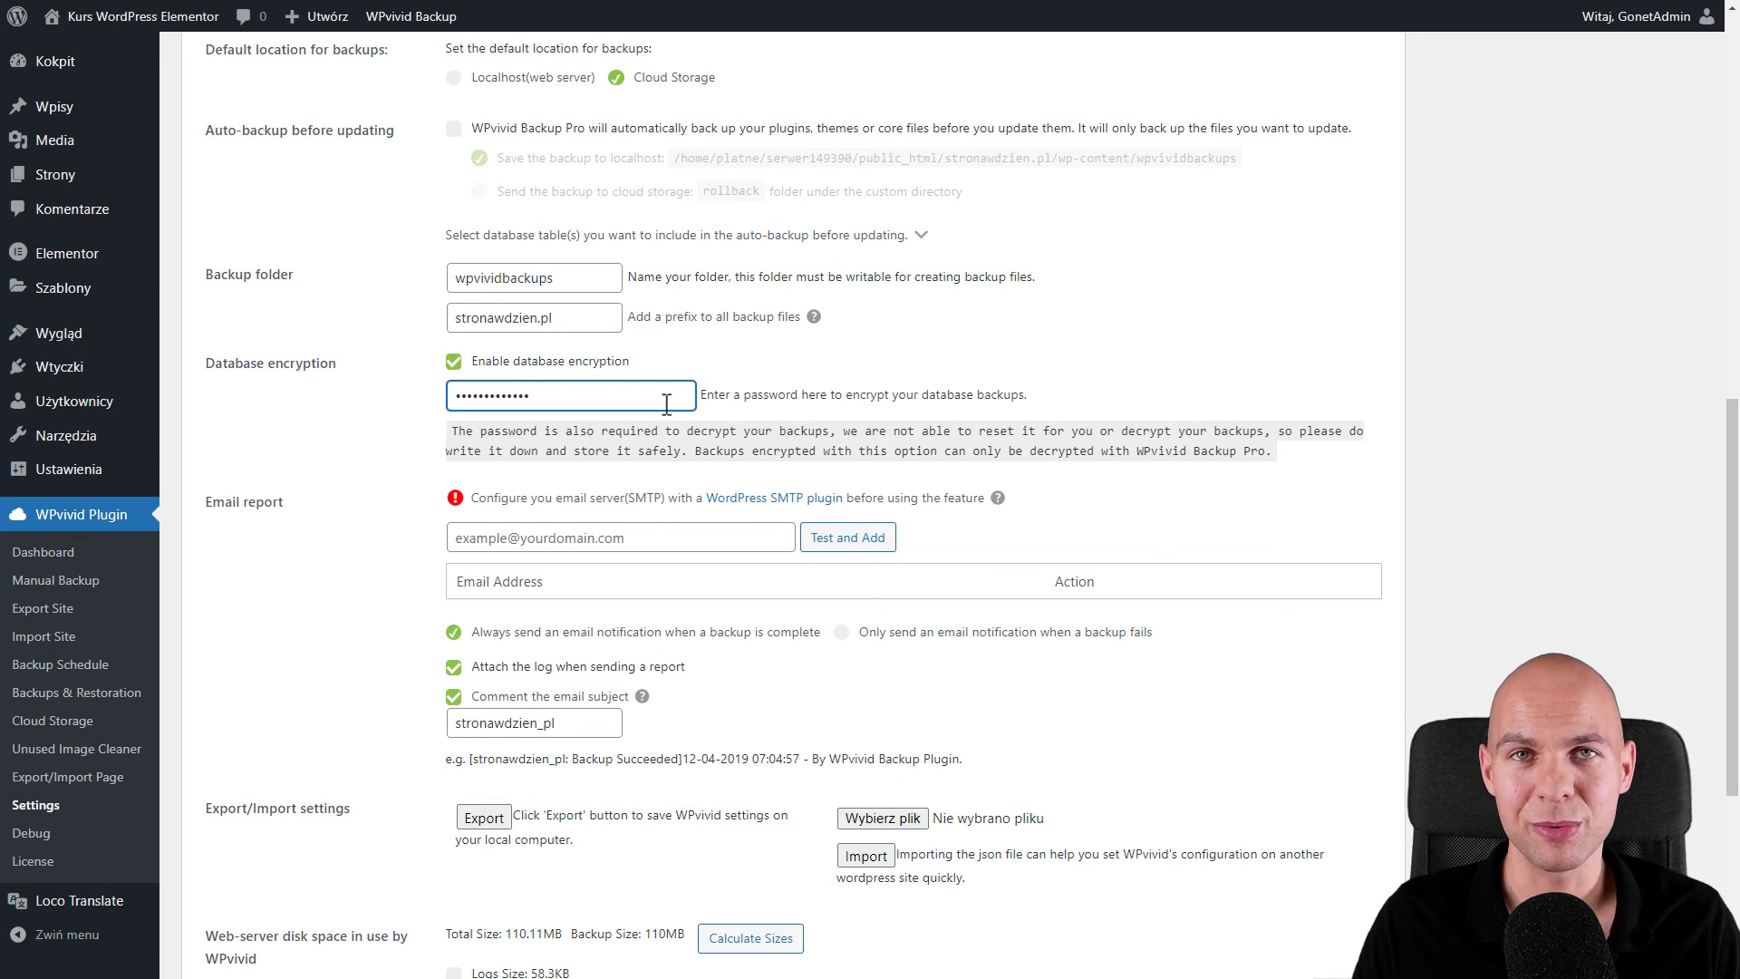
click(454, 360)
scroll(518, 404, down, 2)
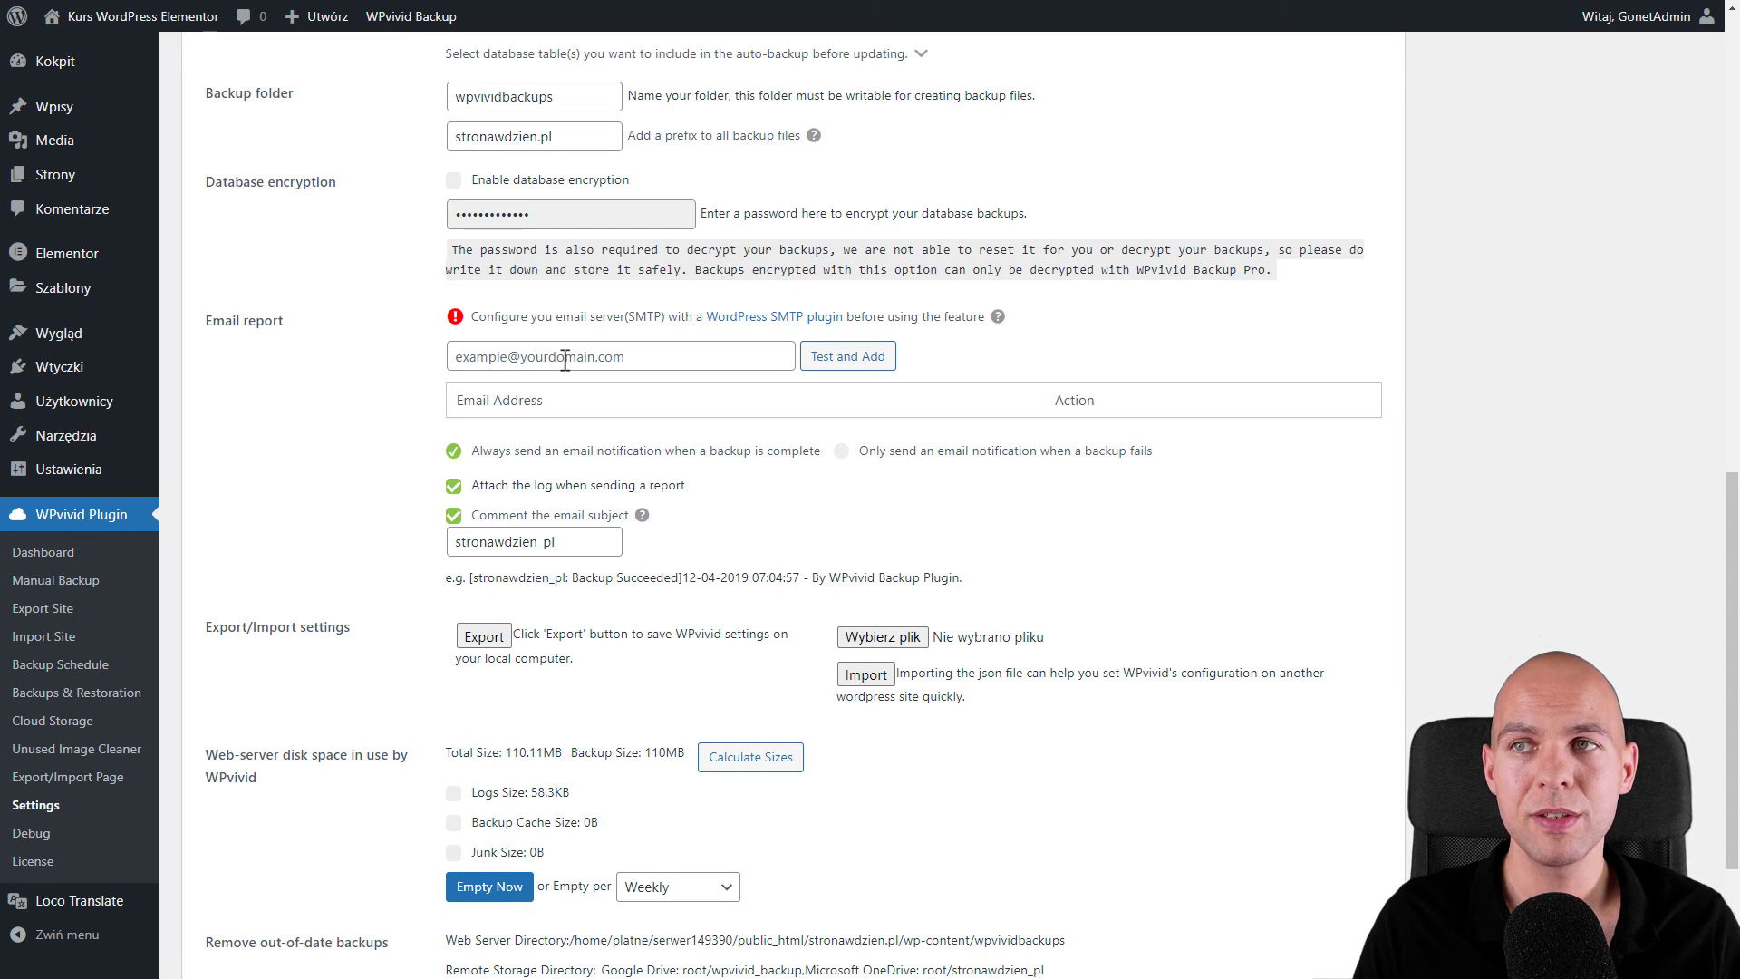
- Add the contact email as a report recipient, sending reports only when a backup fails
click(565, 359)
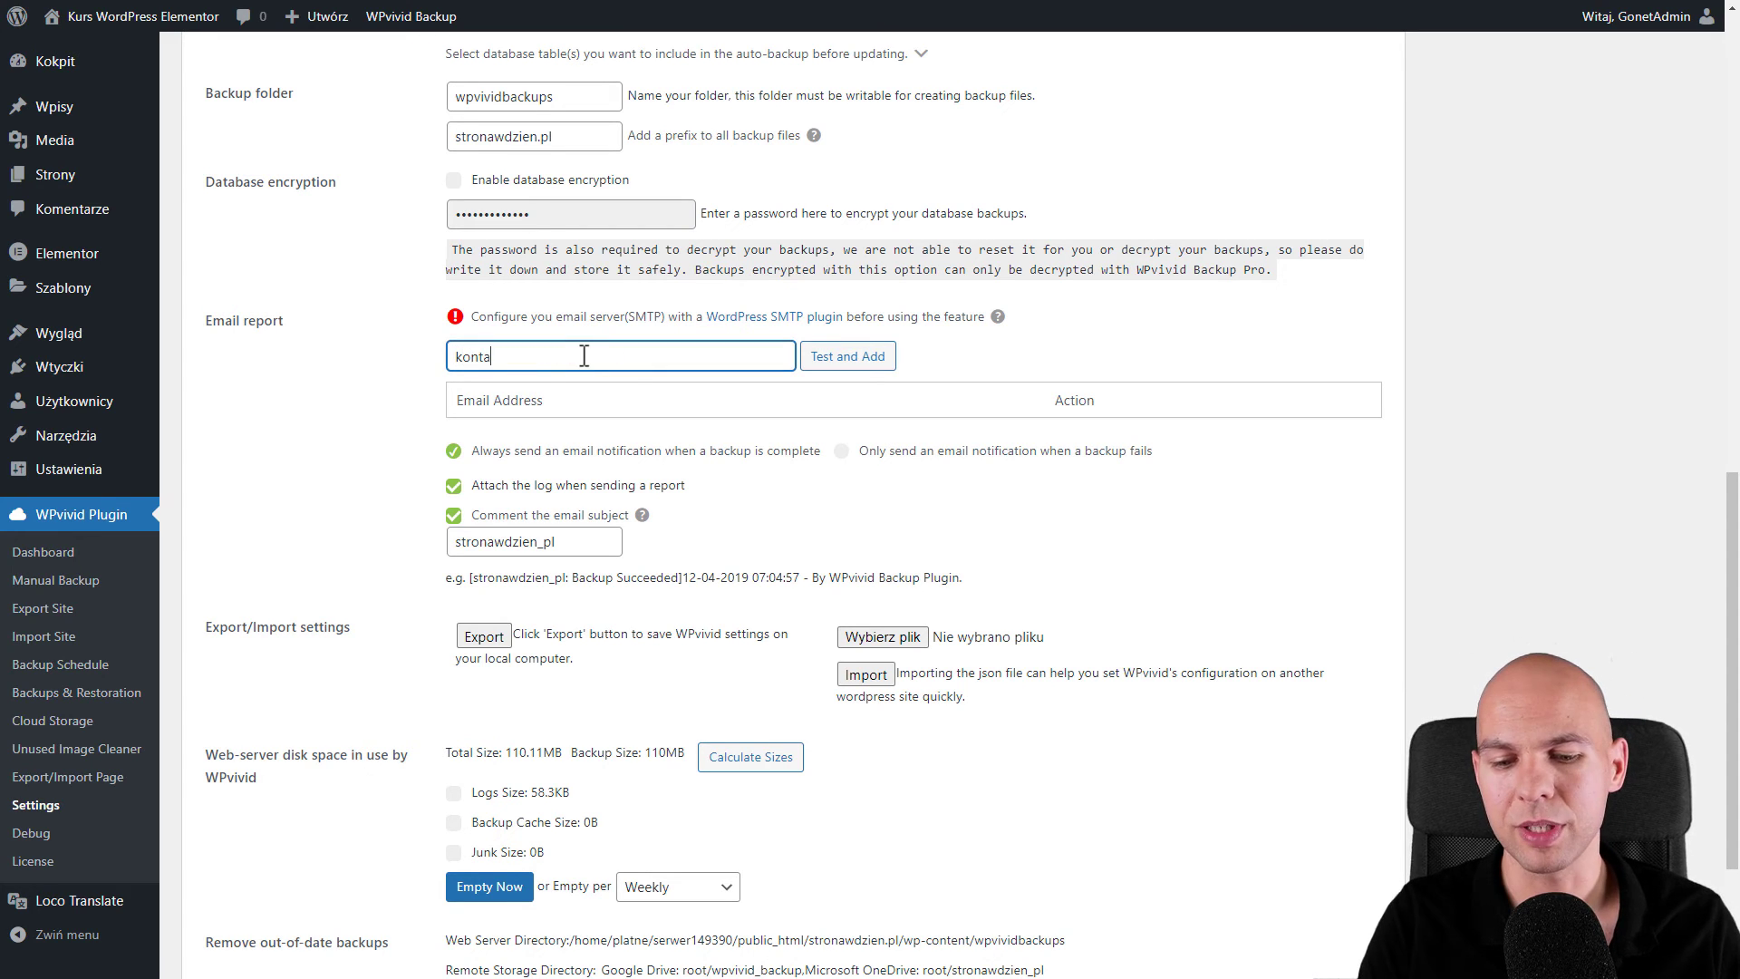
click(847, 355)
scroll(635, 408, down, 1)
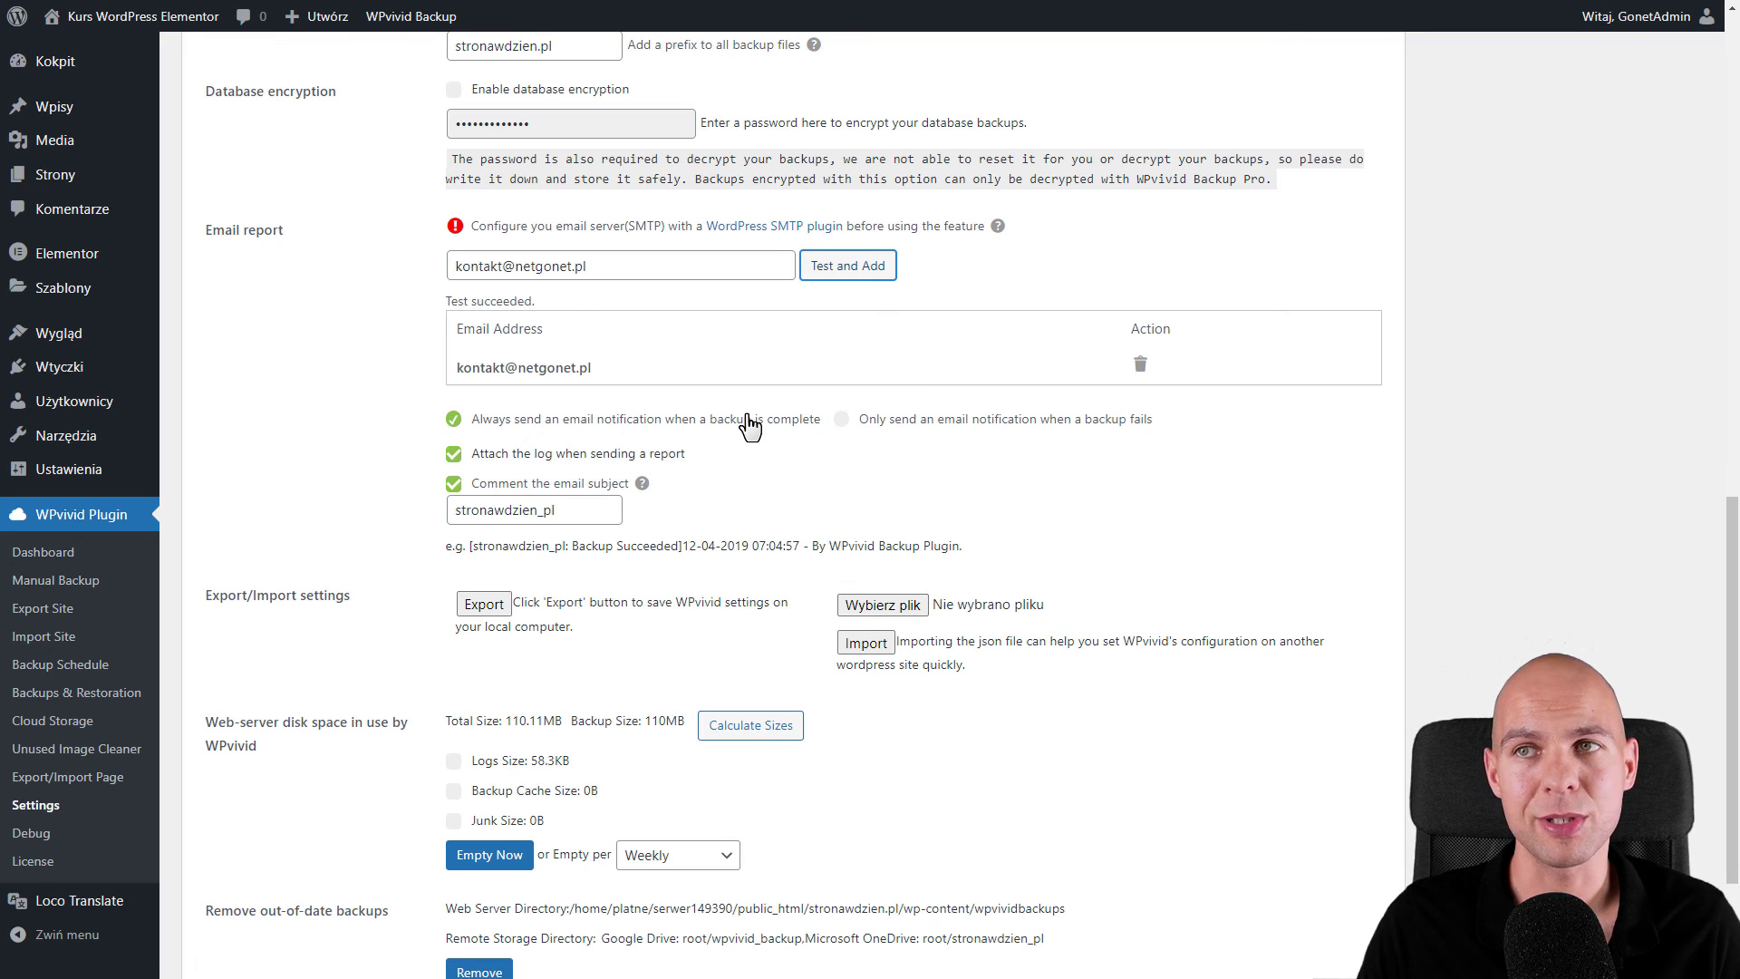
click(881, 421)
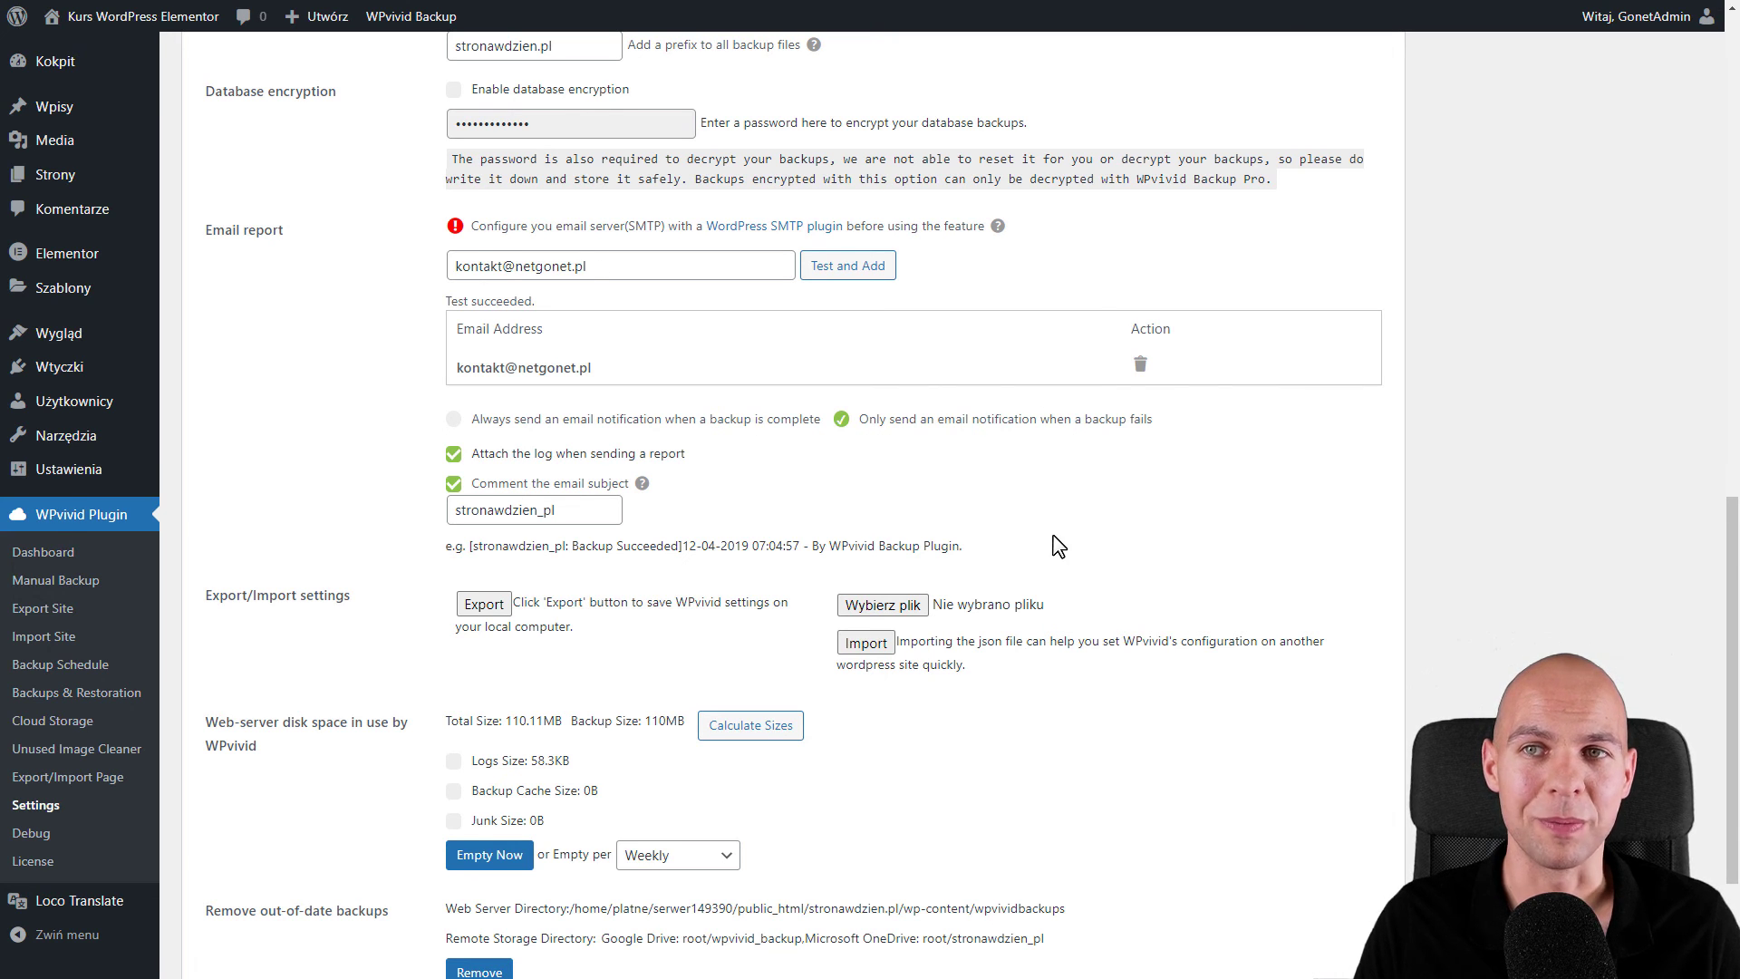
- Empty the backup logs and cache, then show the Backup (Advanced) settings
scroll(1051, 544, down, 3)
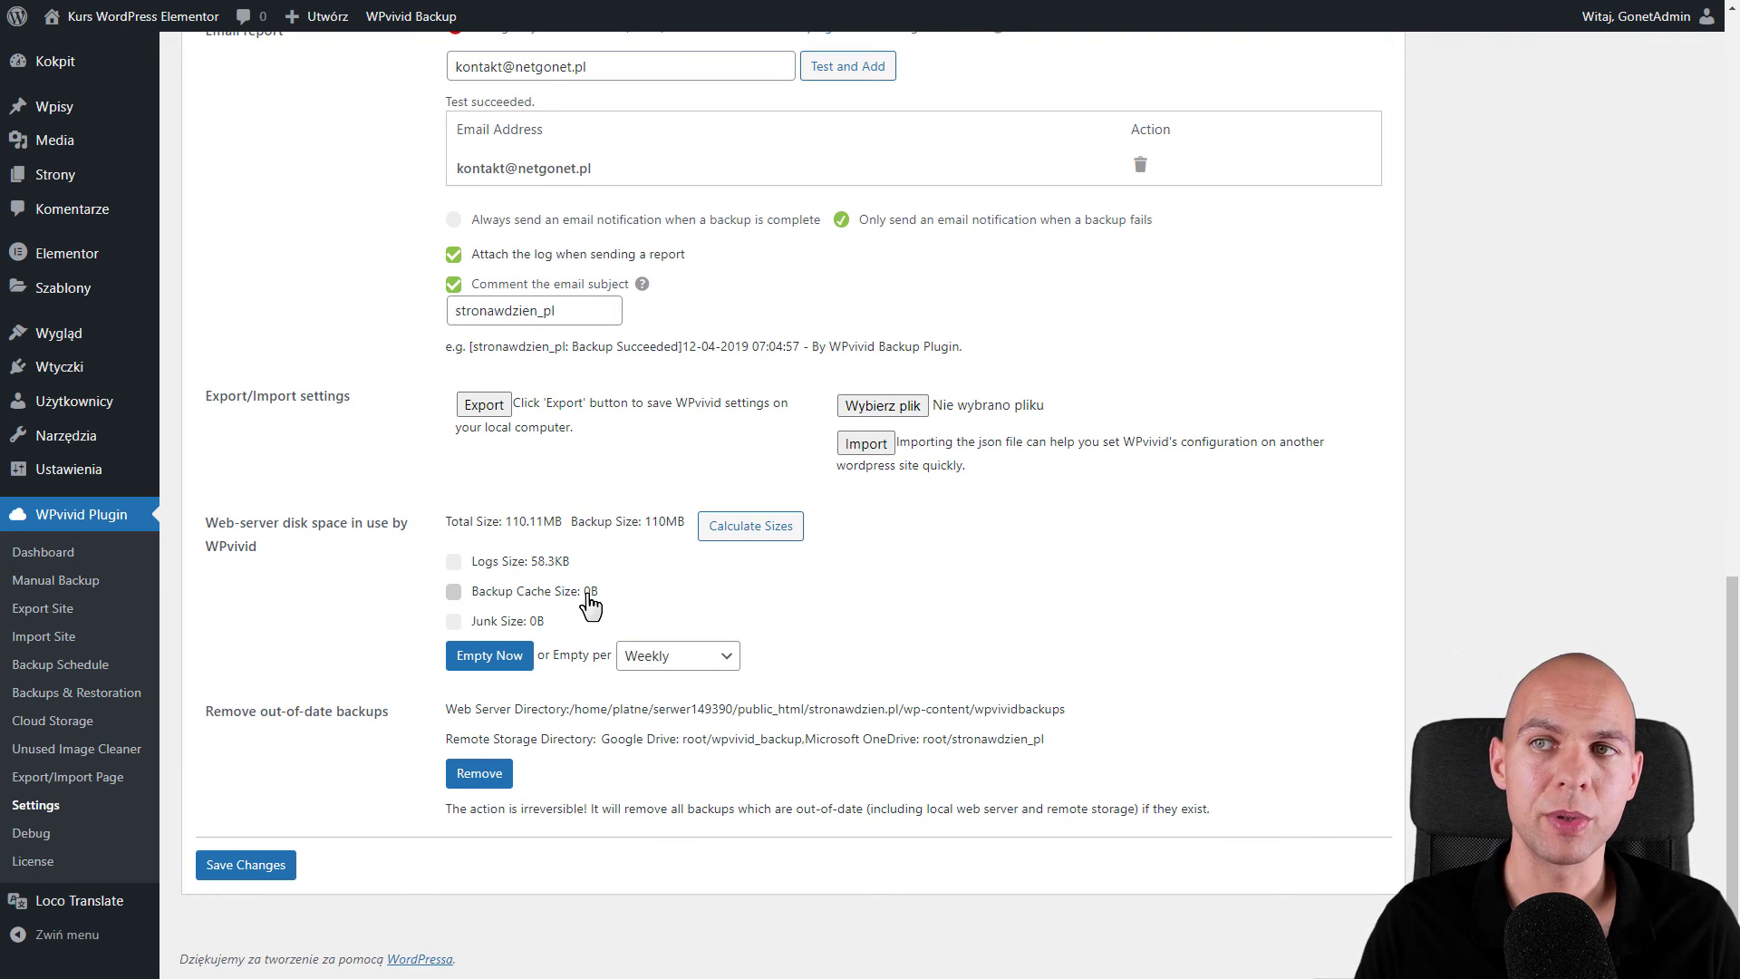
click(497, 656)
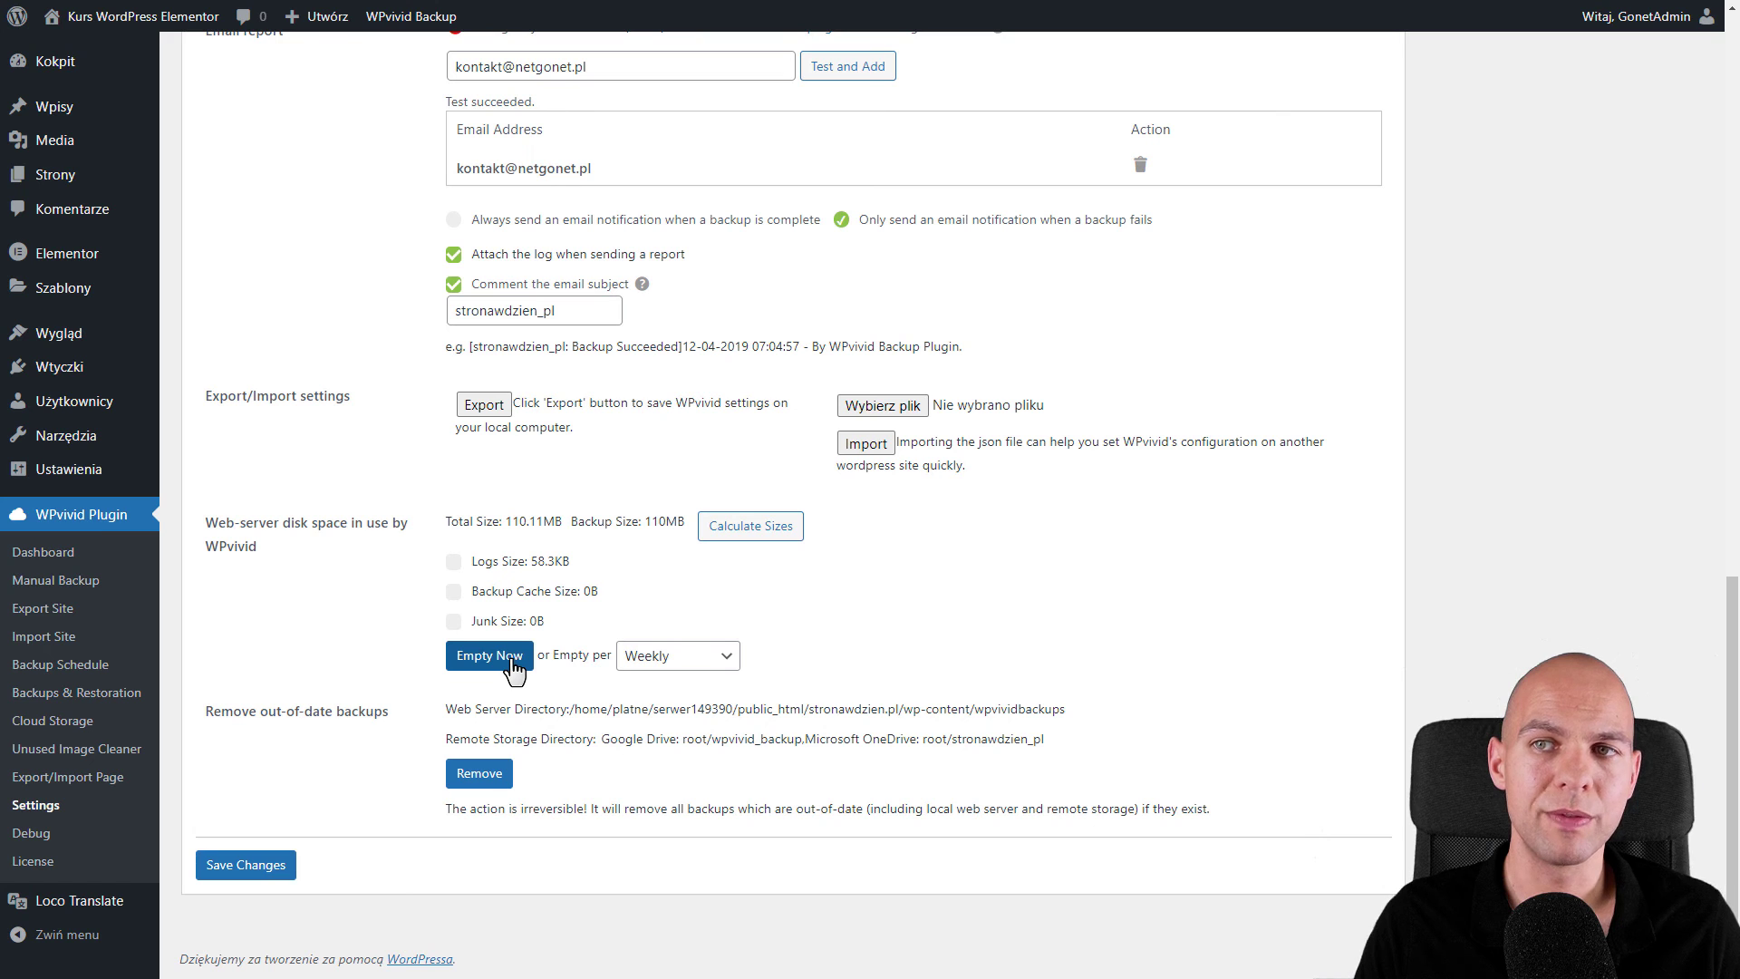
click(411, 307)
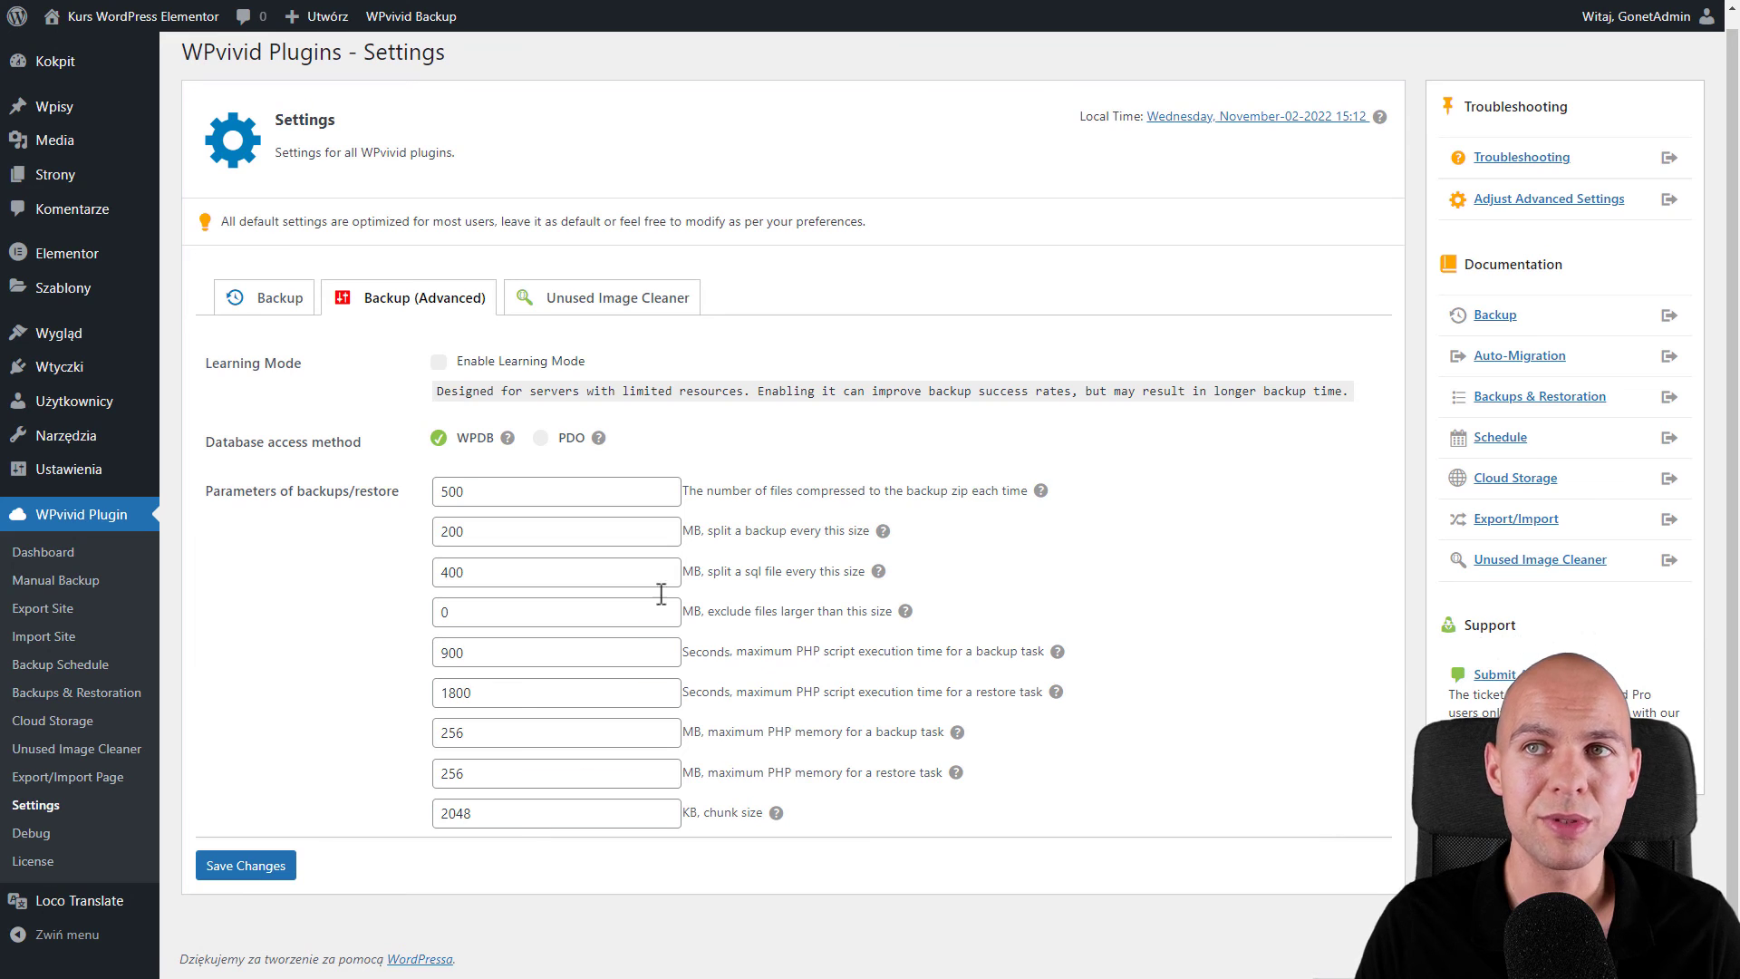
- Show the Unused Image Cleaner settings tab
click(639, 304)
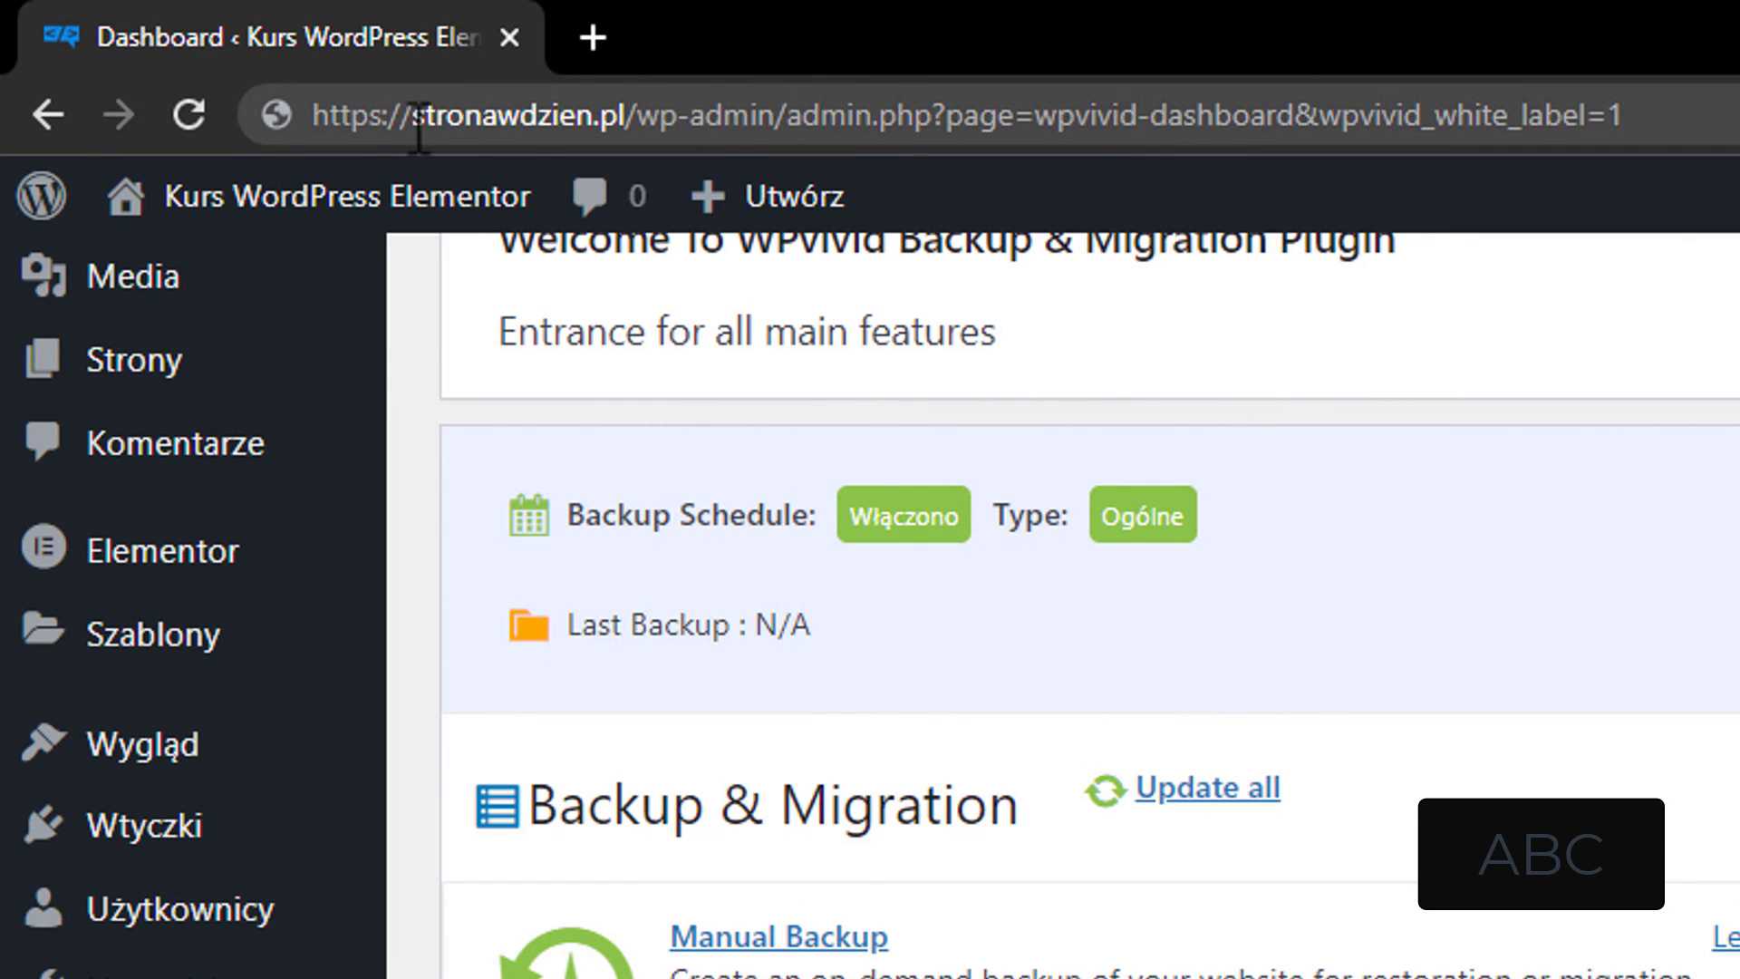
- Load the WPvivid white-label settings page from the edited address
drag(785, 115, 1704, 104)
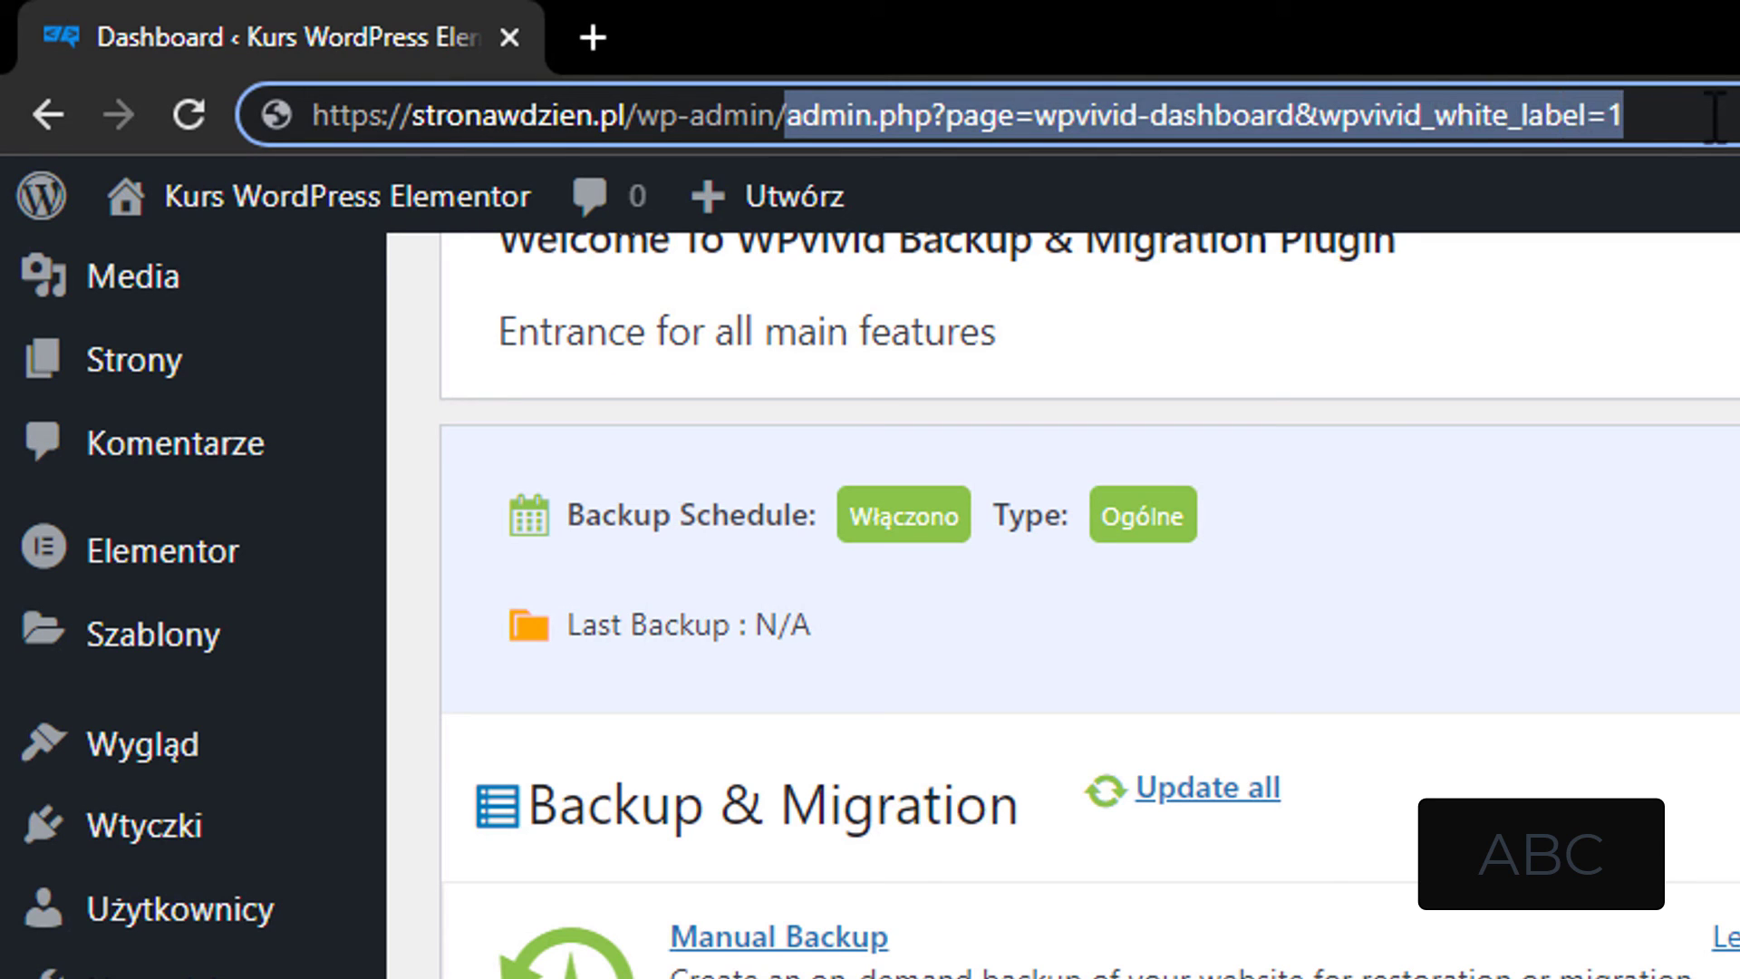
click(1715, 115)
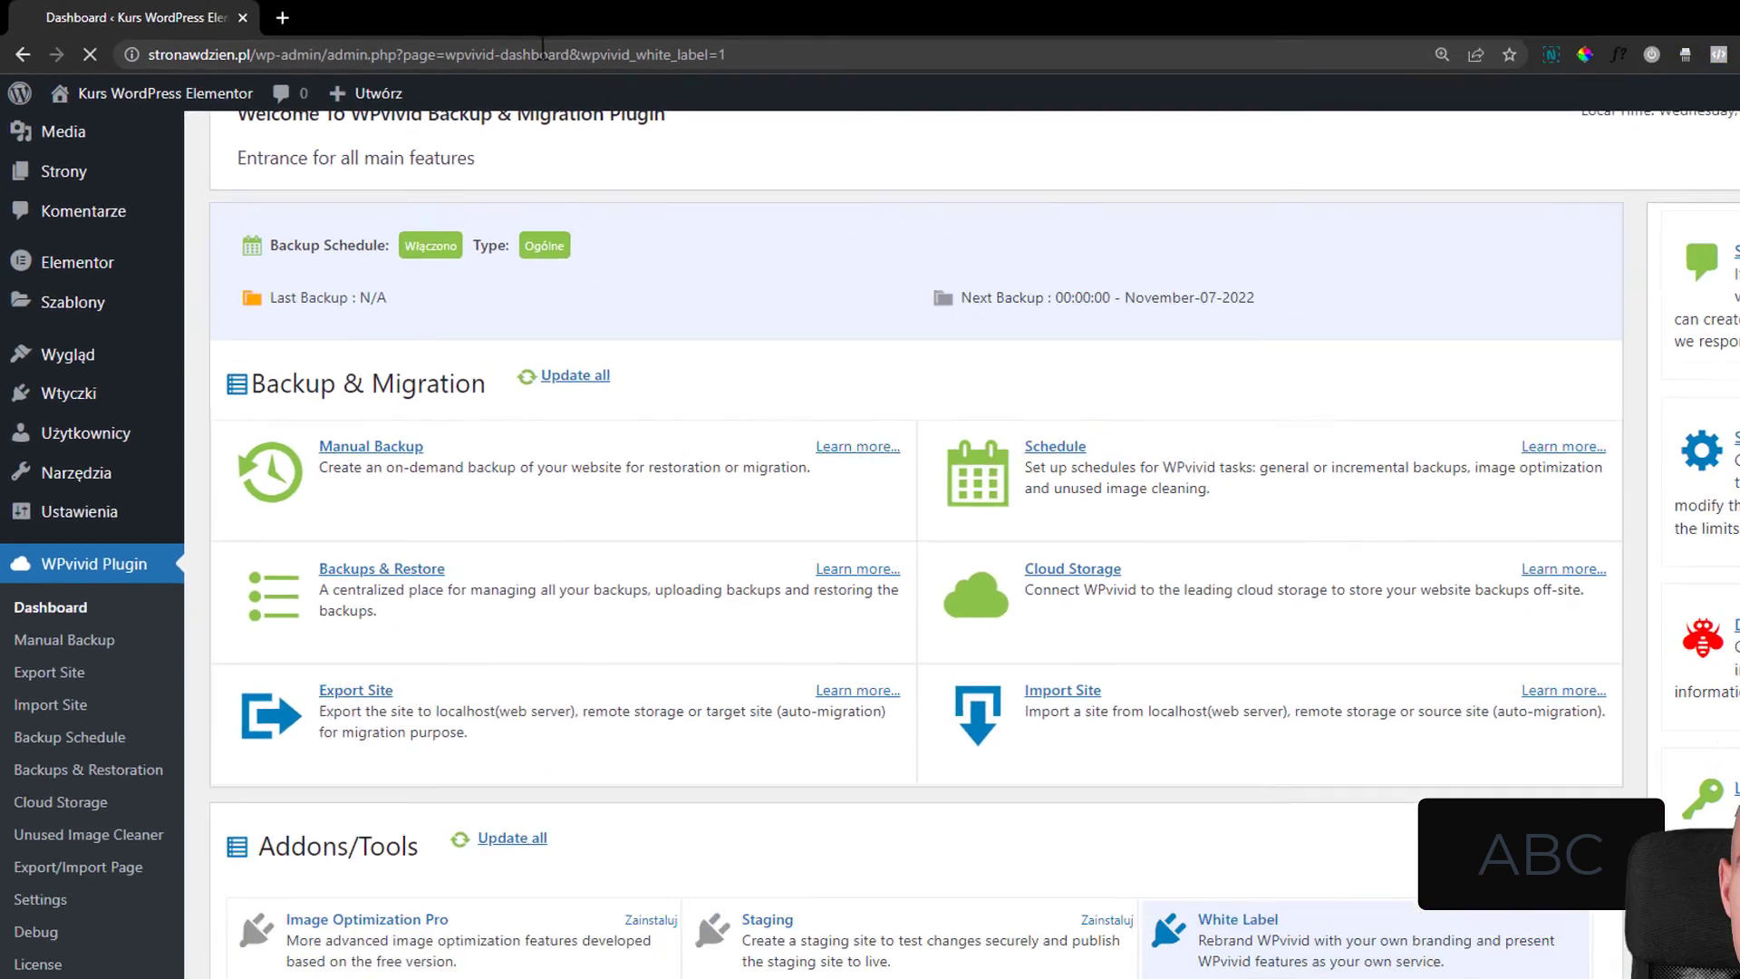
key(Return)
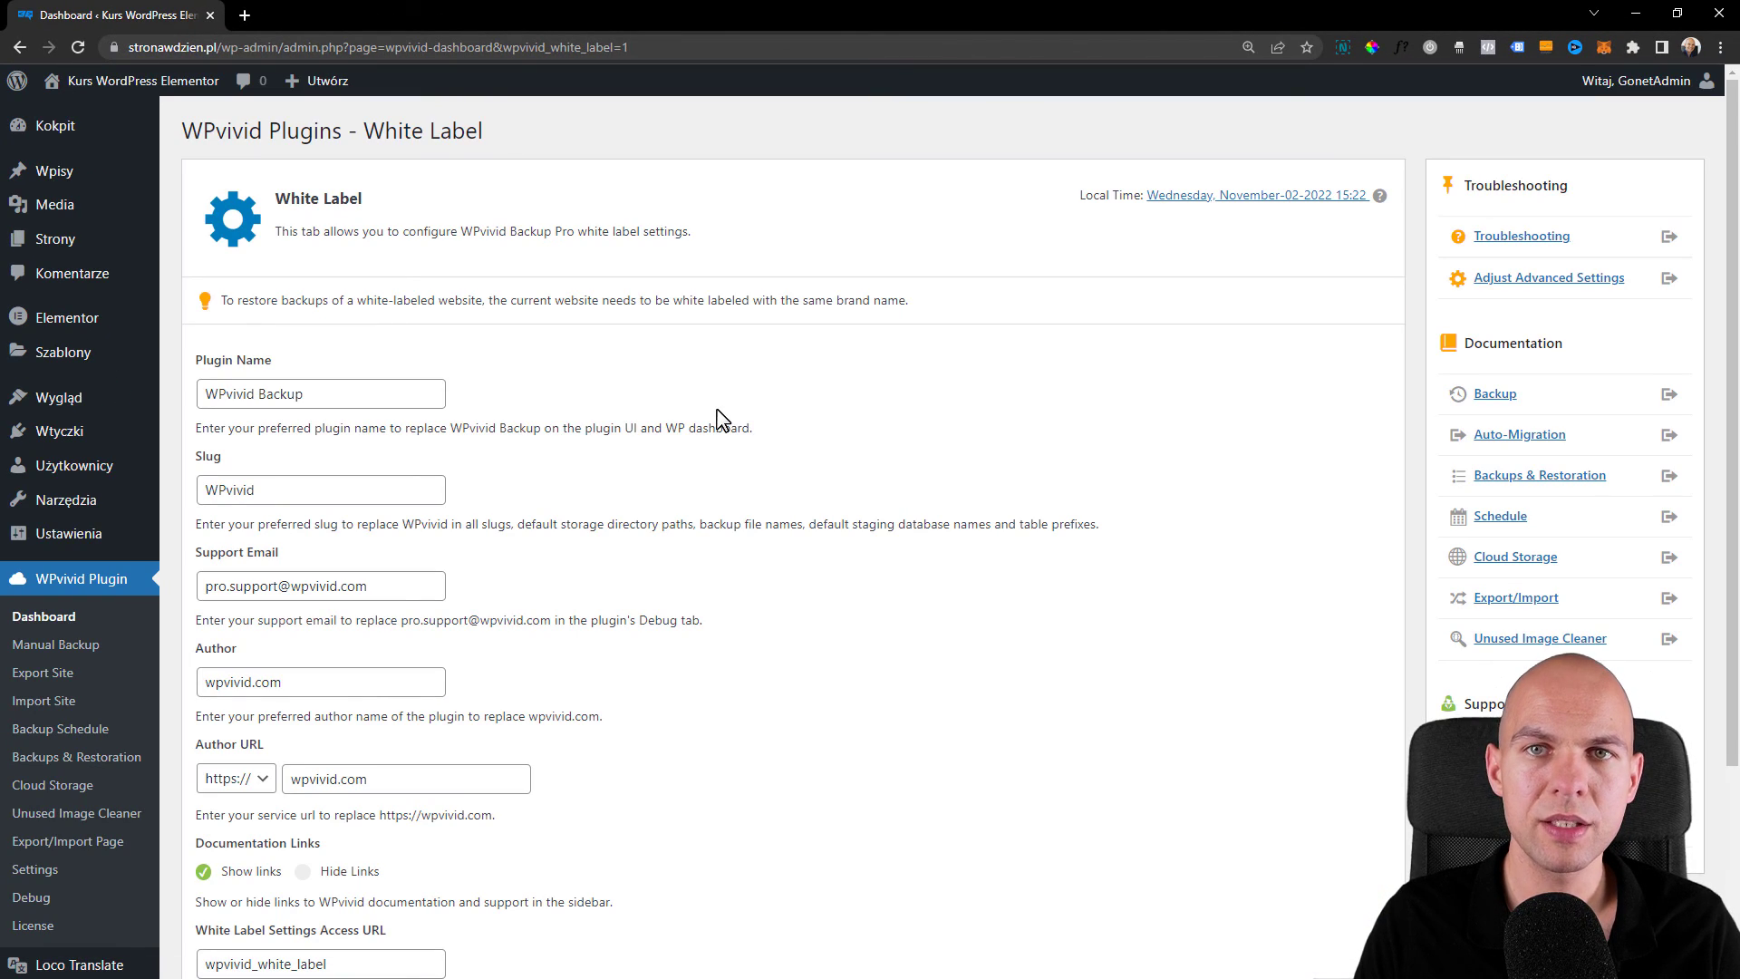
scroll(634, 372, down, 1)
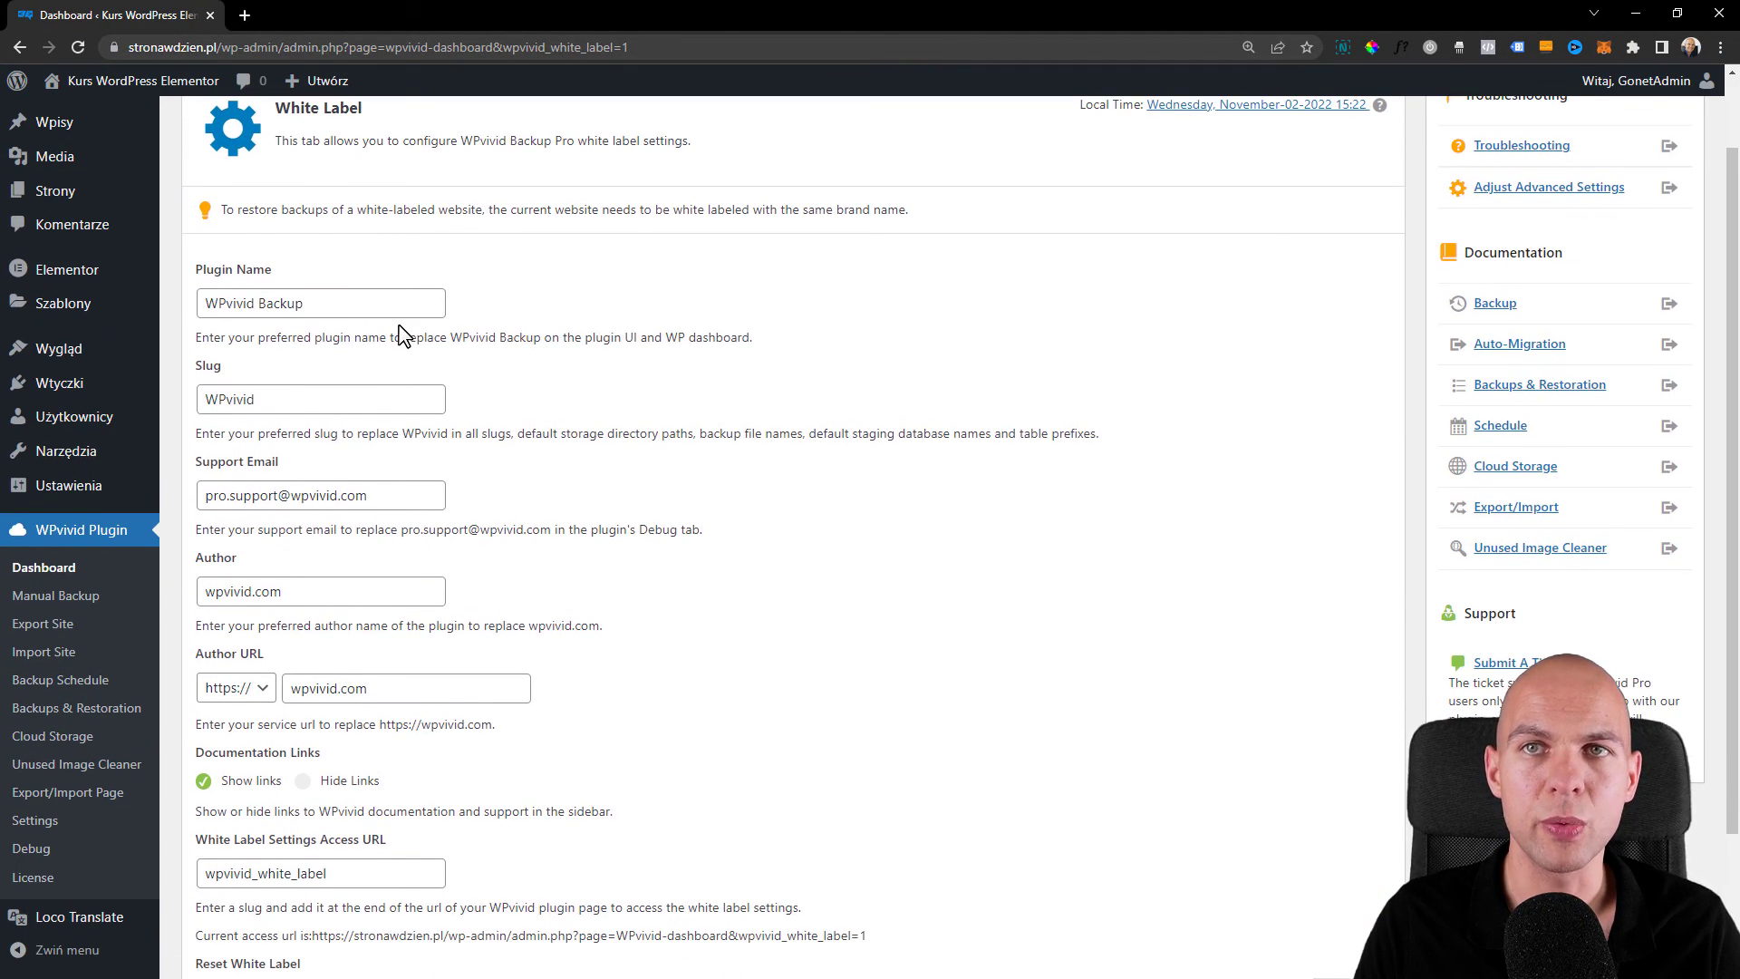
scroll(381, 390, up, 1)
- Rename the plugin to NetGonet and set its slug to netgonet
double_click(281, 393)
key(BackSpace)
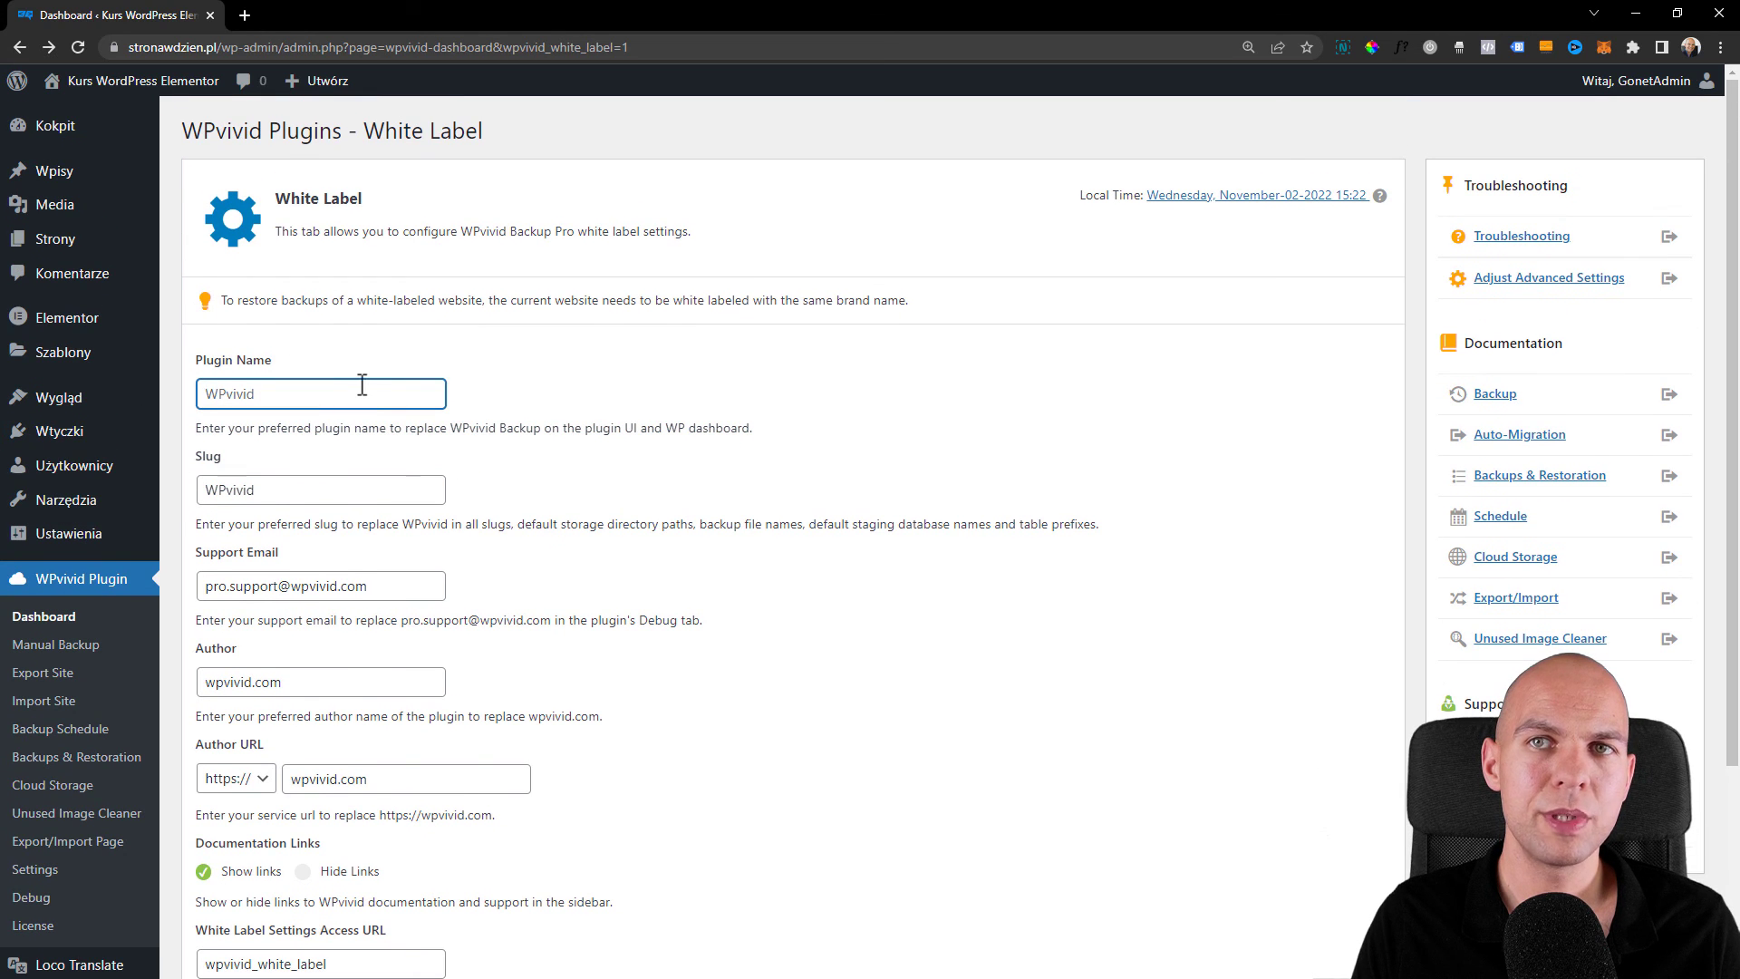
text(NET)
key(BackSpace)
key(BackSpace)
key(BackSpace)
text(NetGonet)
scroll(362, 385, down, 1)
double_click(361, 388)
text(netgonet)
scroll(420, 396, down, 1)
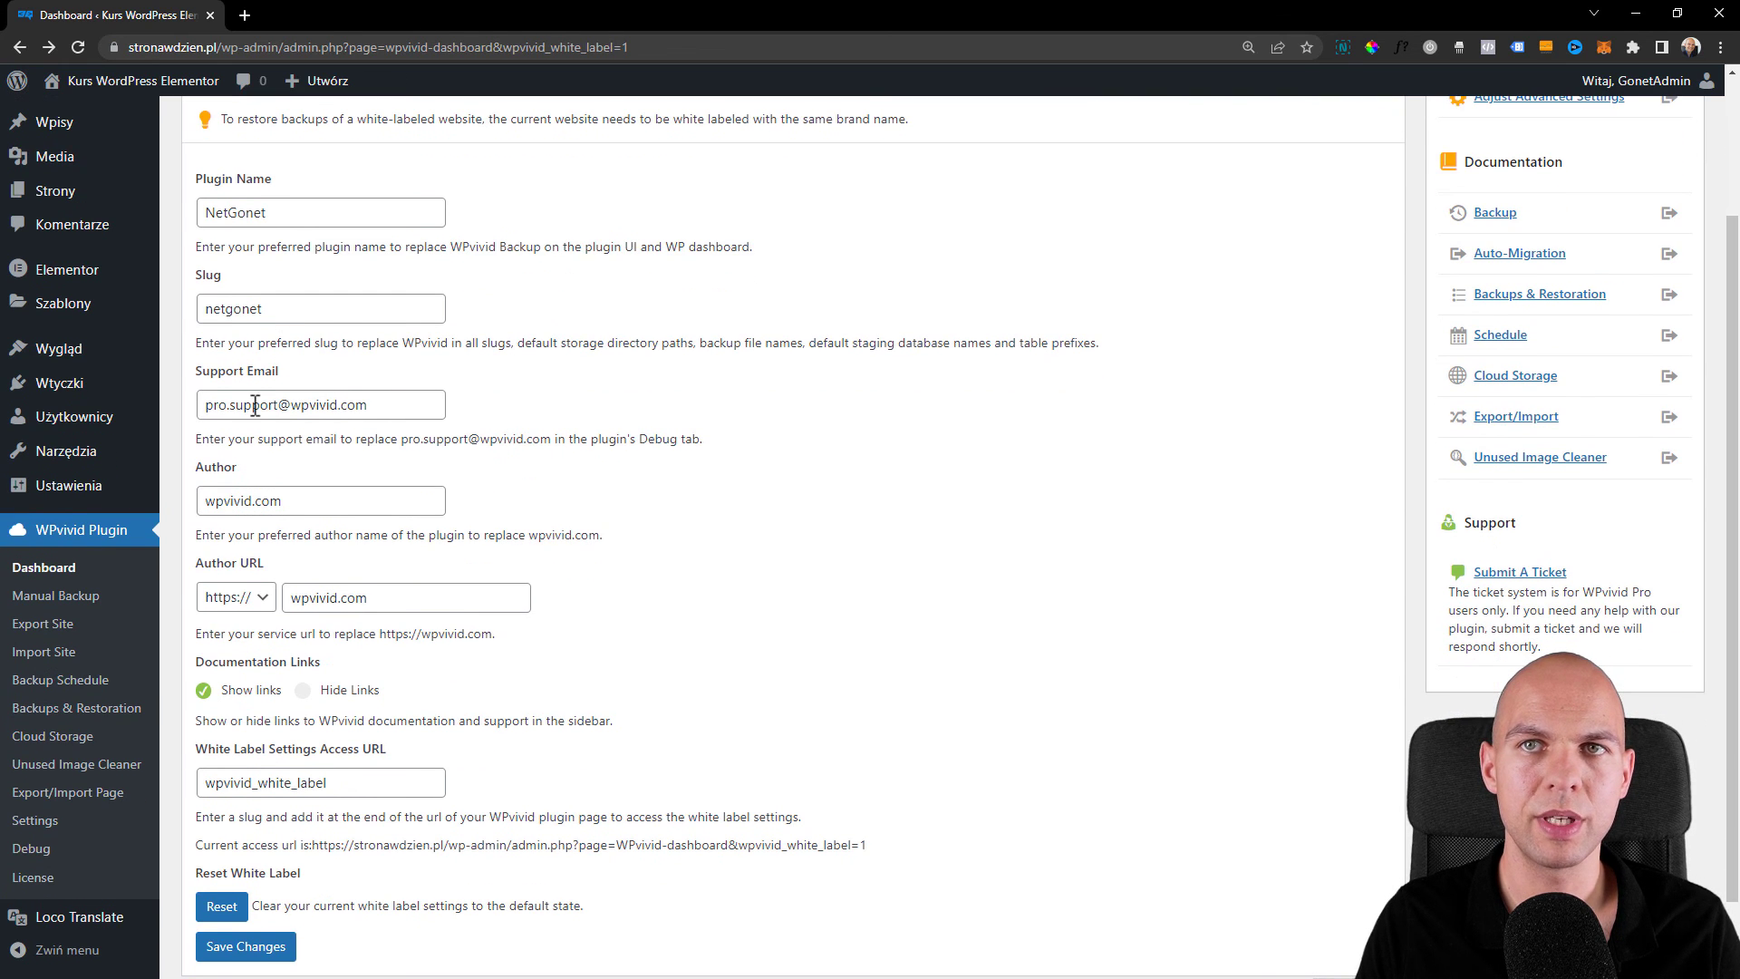
- Replace the support email, hide documentation links, and save the white-label settings
drag(194, 412, 399, 401)
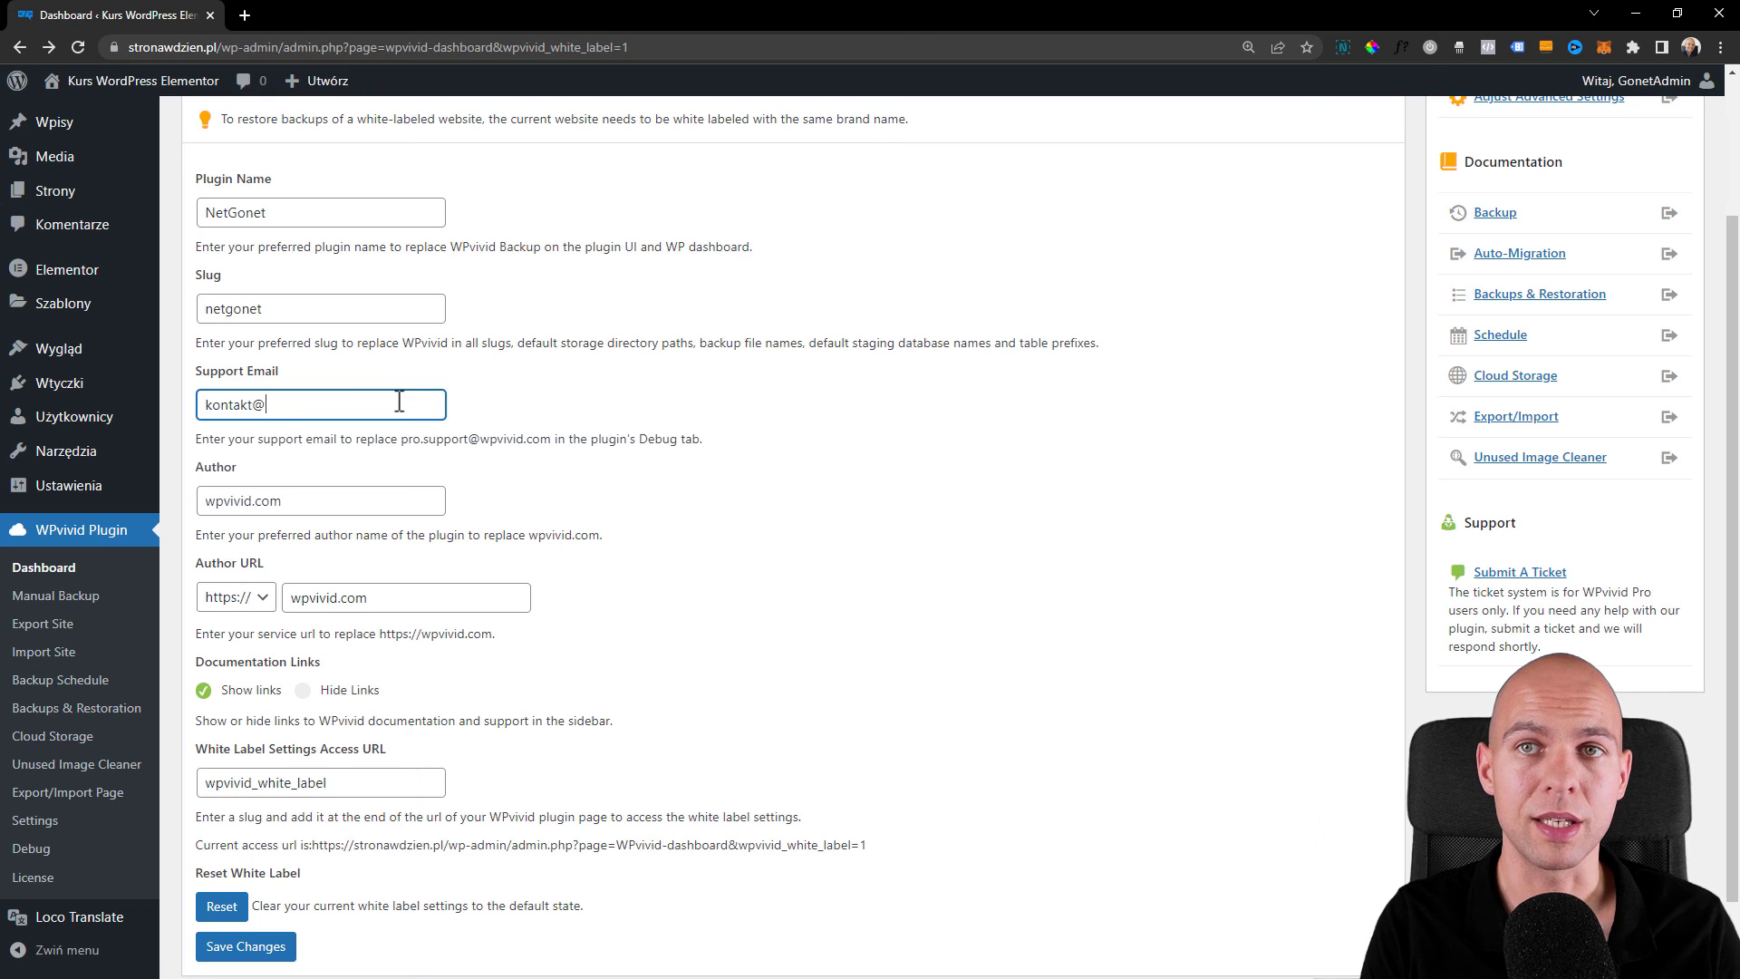
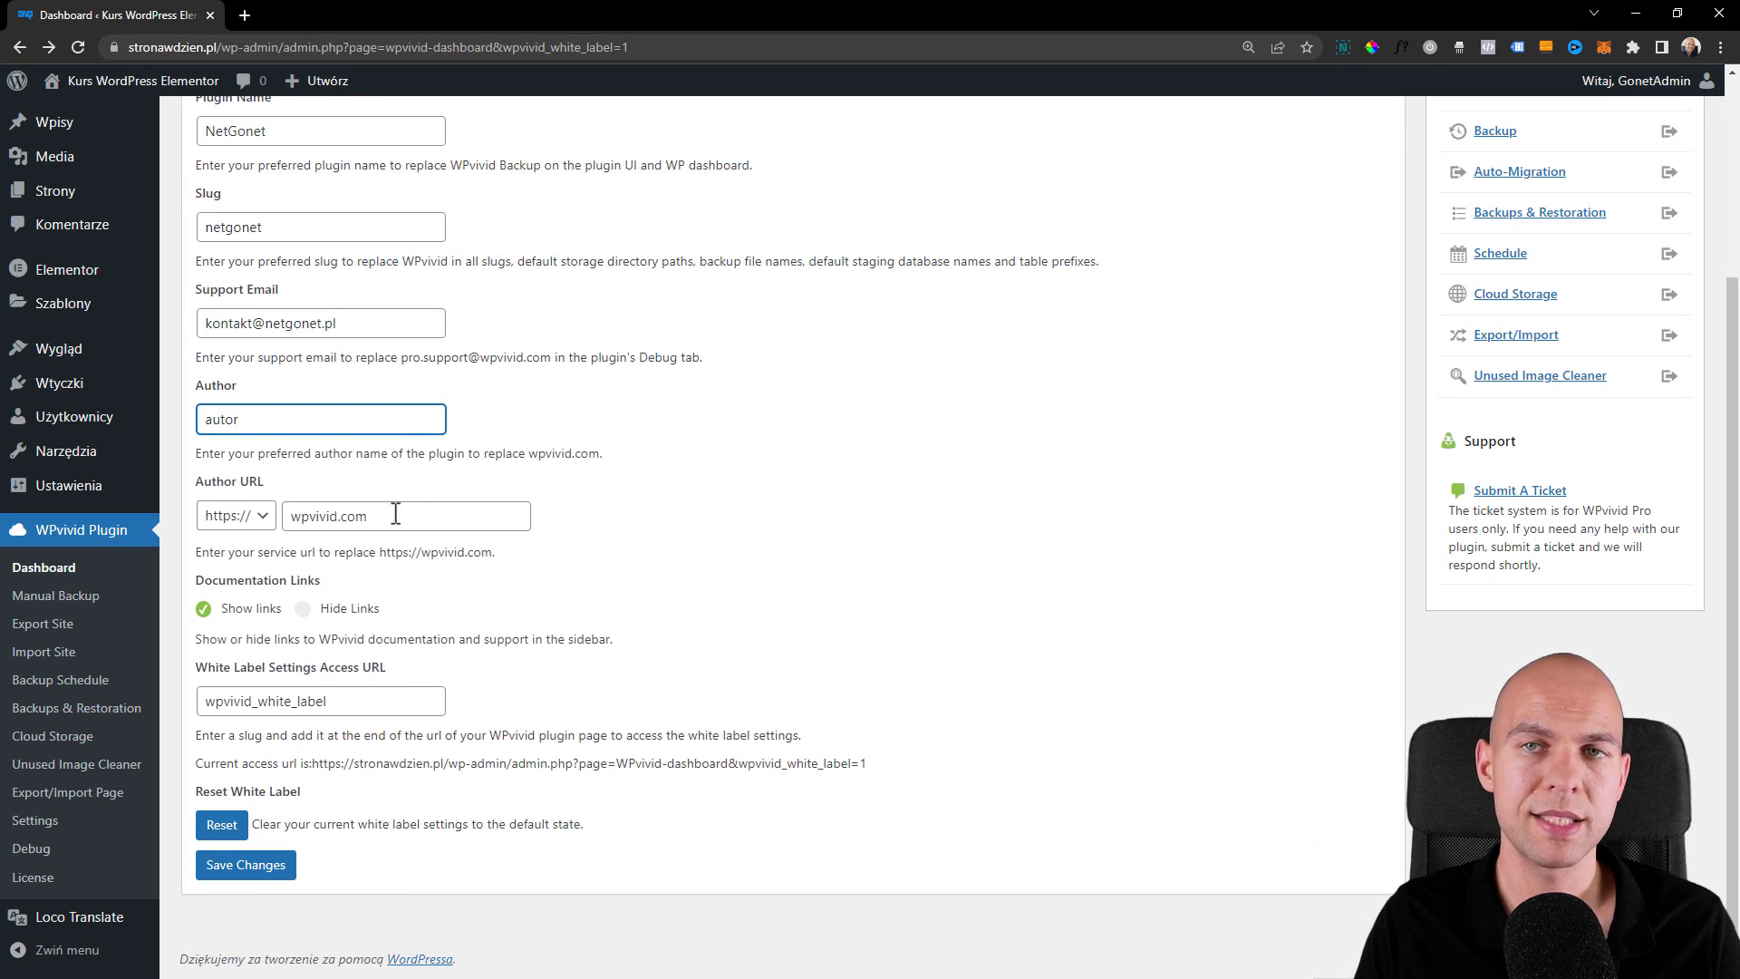
click(303, 608)
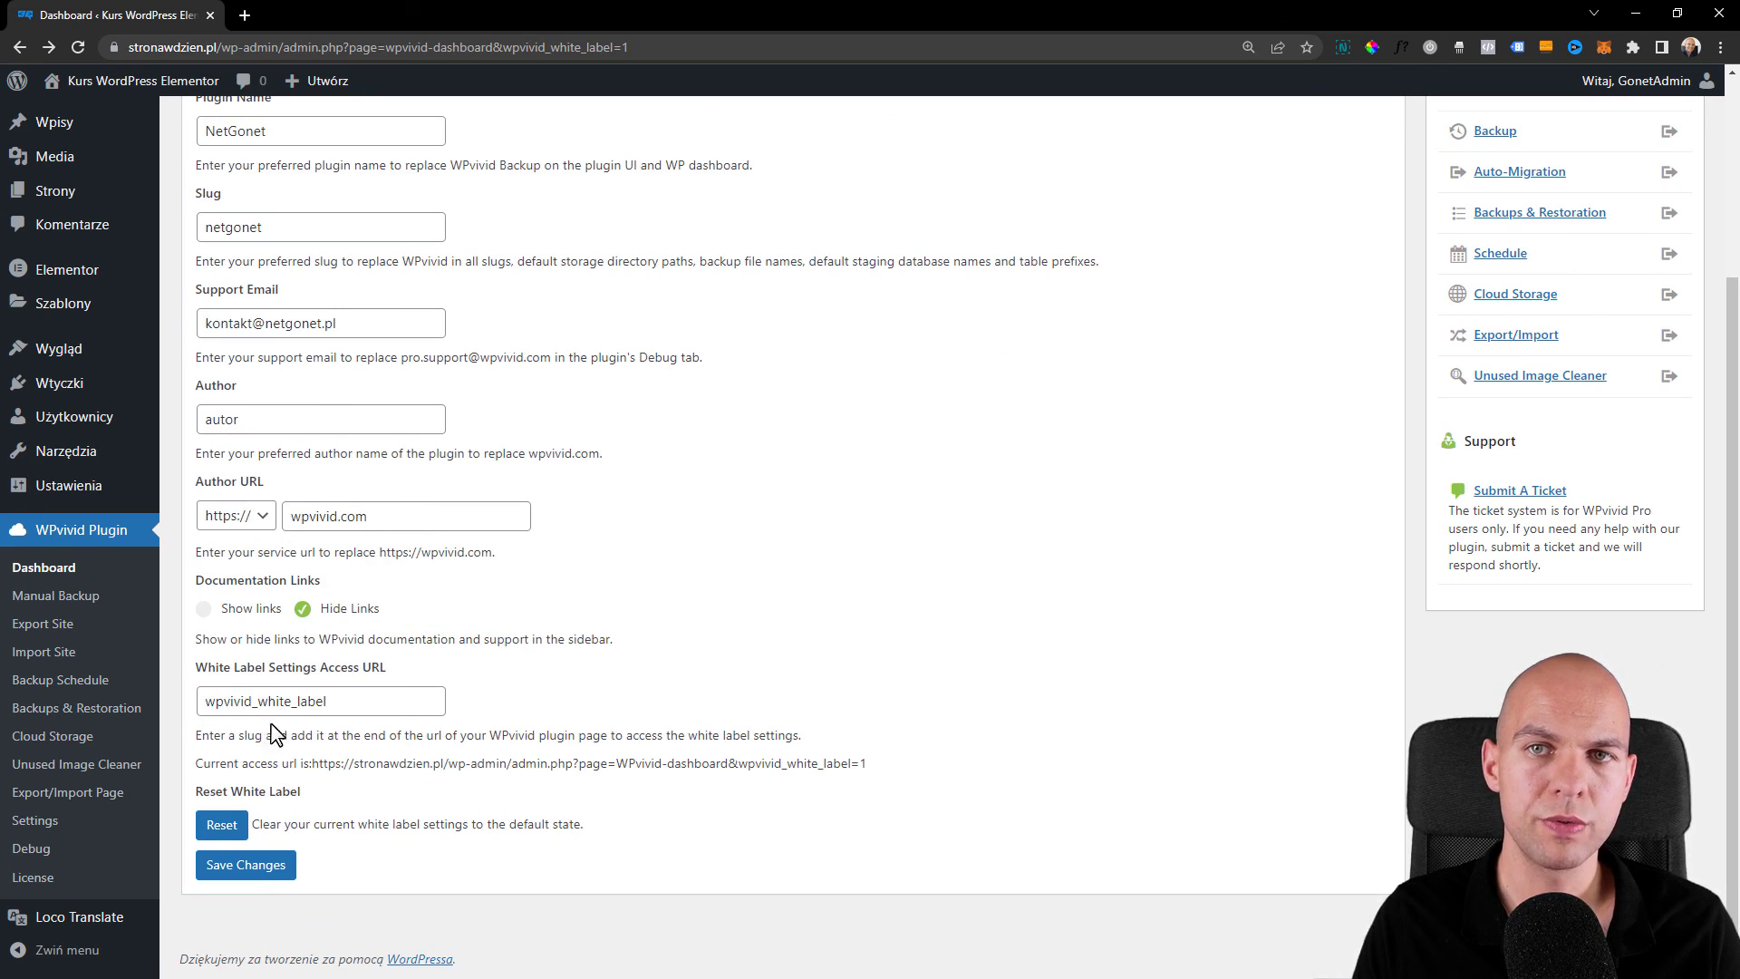
click(264, 868)
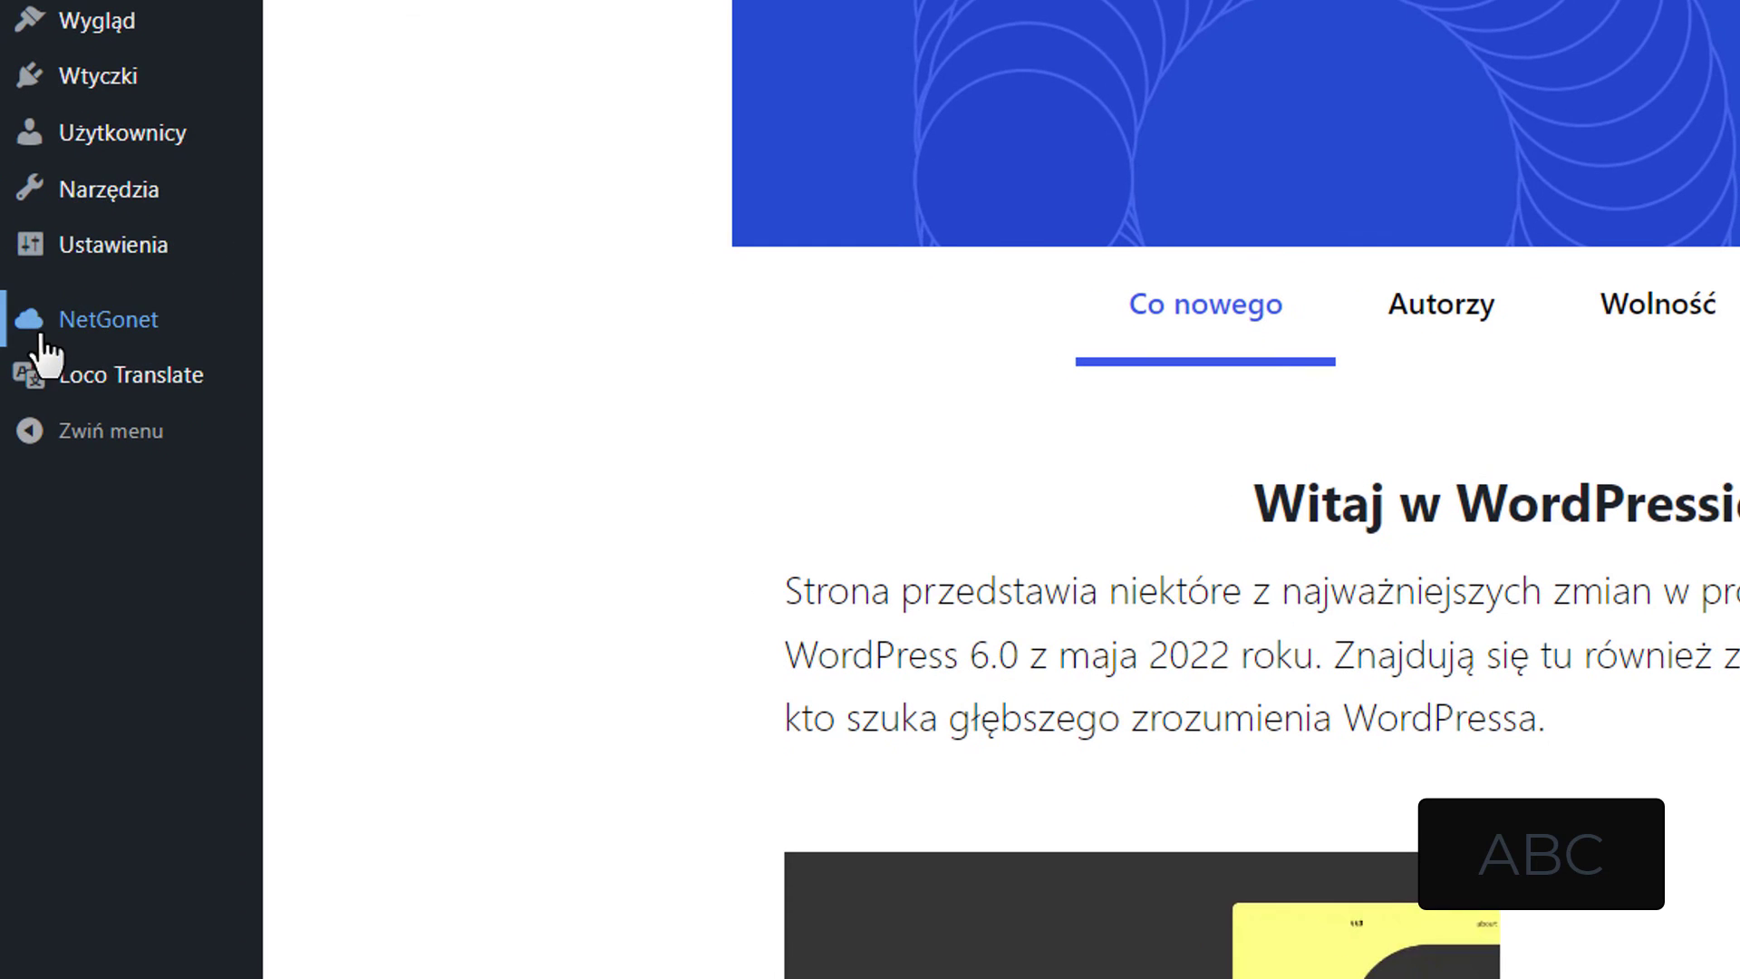
- View the NetGonet dashboard, then confirm Installed Plugins lists NetGonet 0.9.79 and NetGonet Pro 2.2.11
mouse_move(56, 573)
click(91, 335)
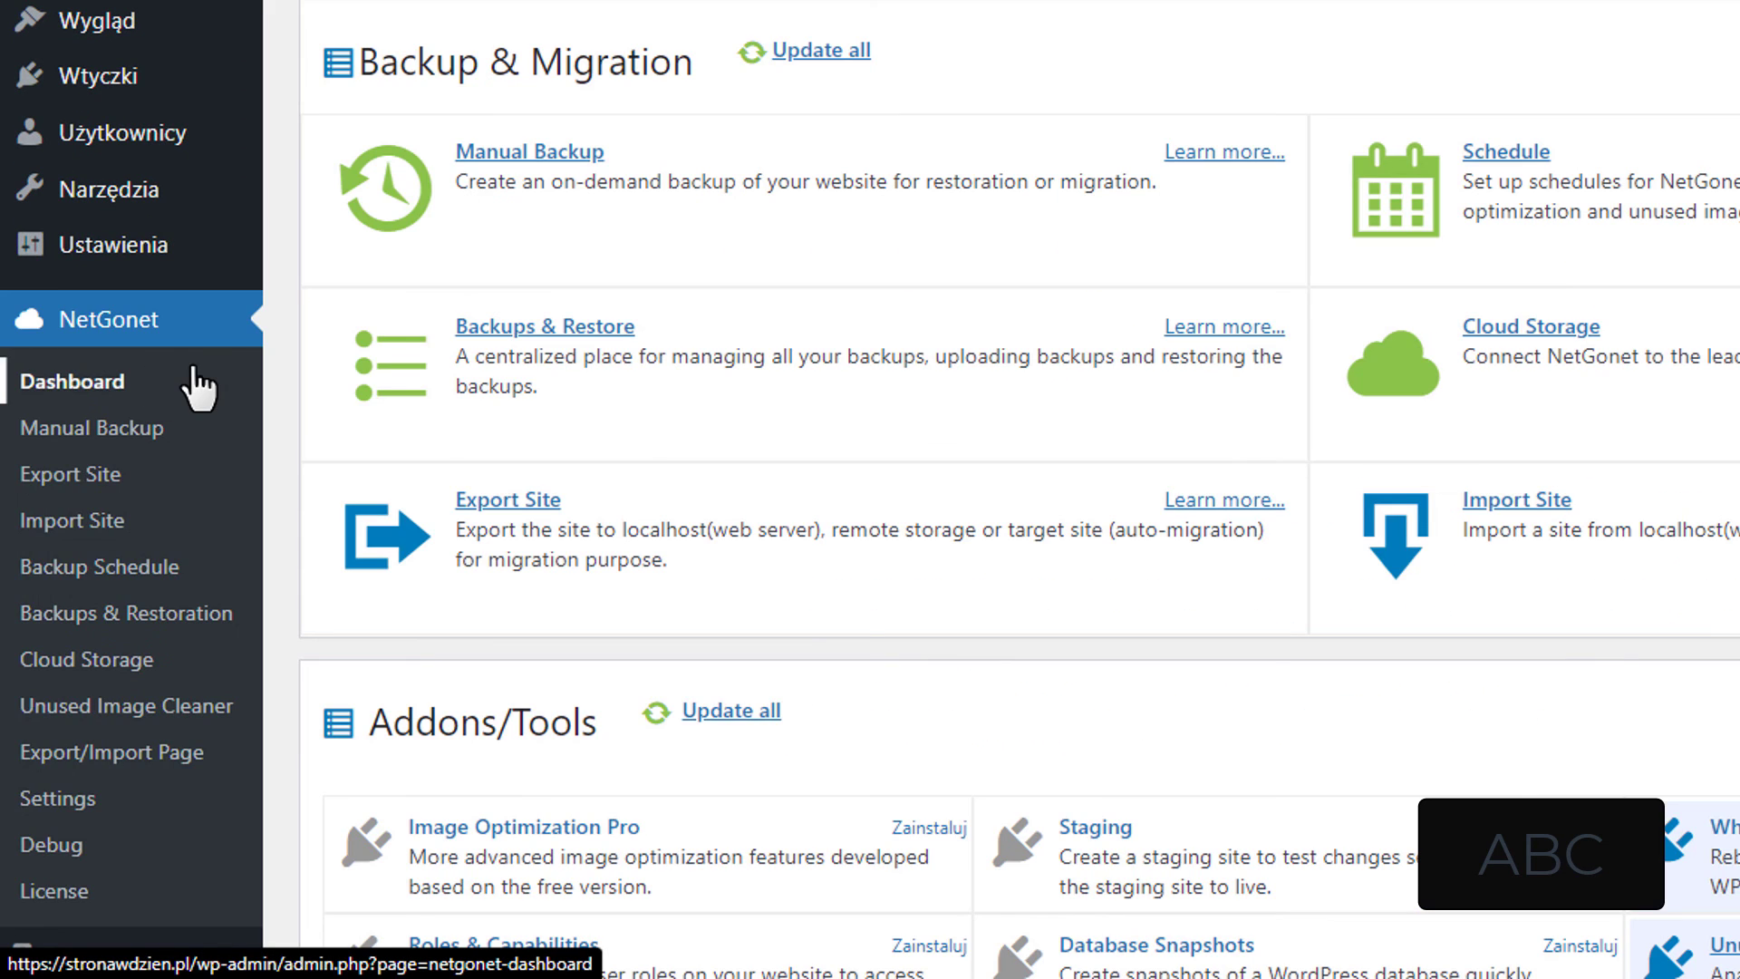
mouse_move(136, 90)
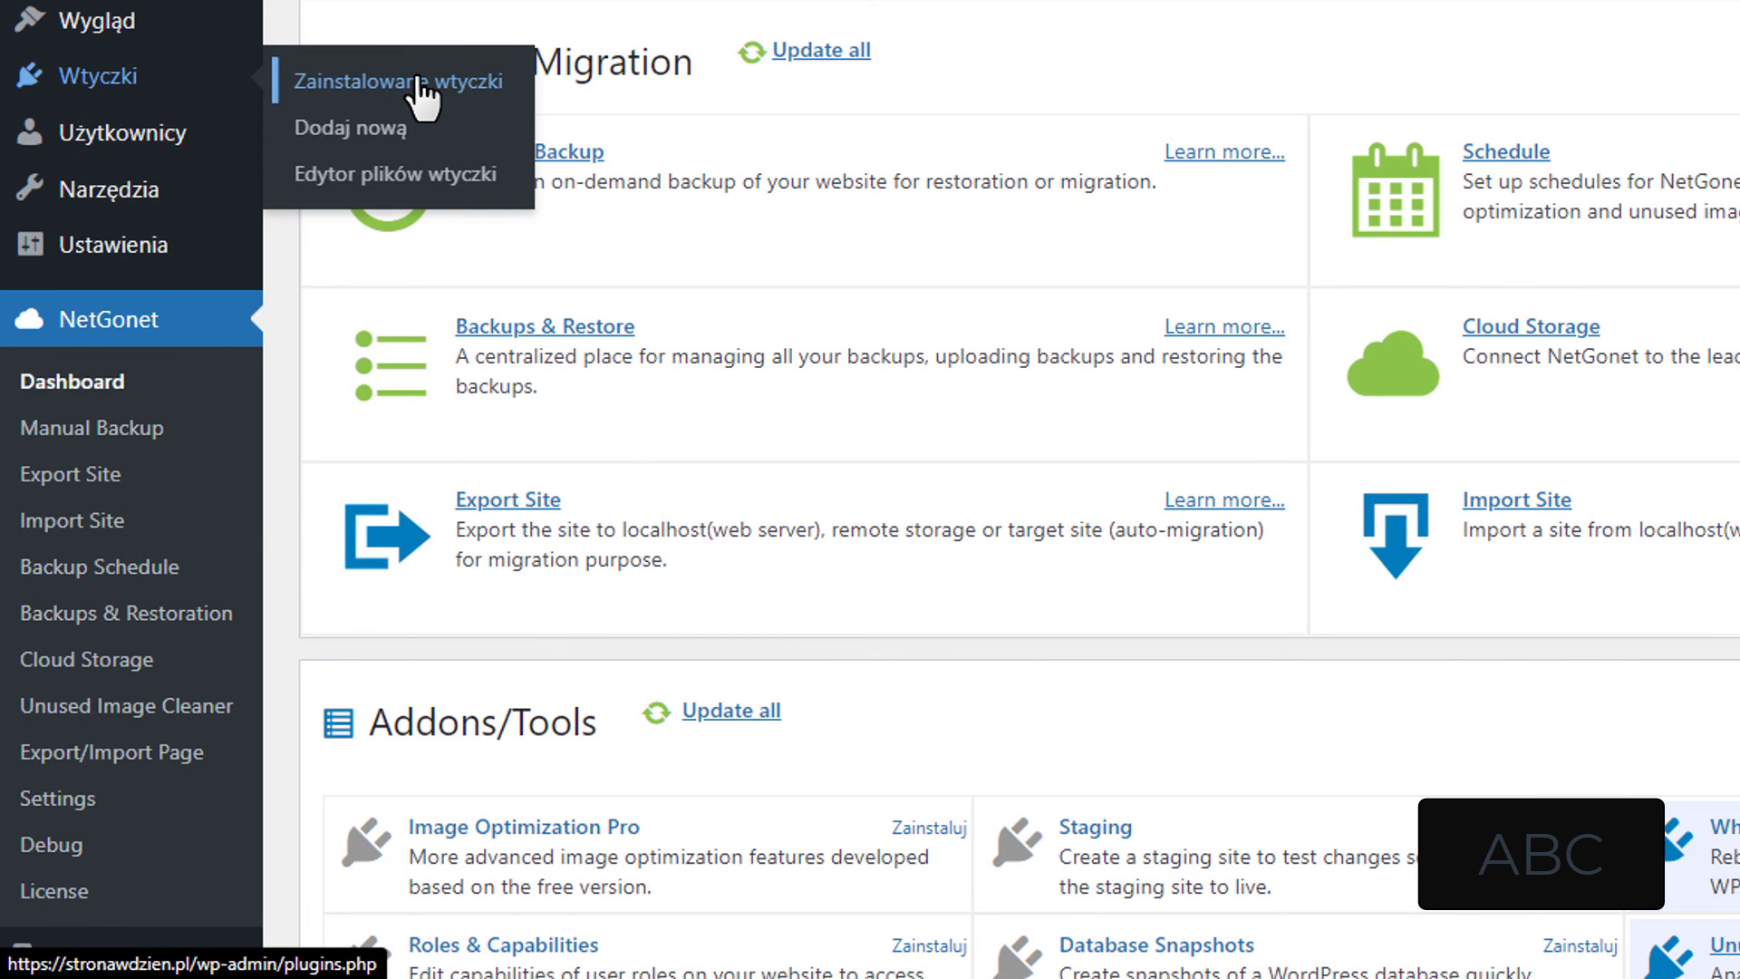
click(418, 82)
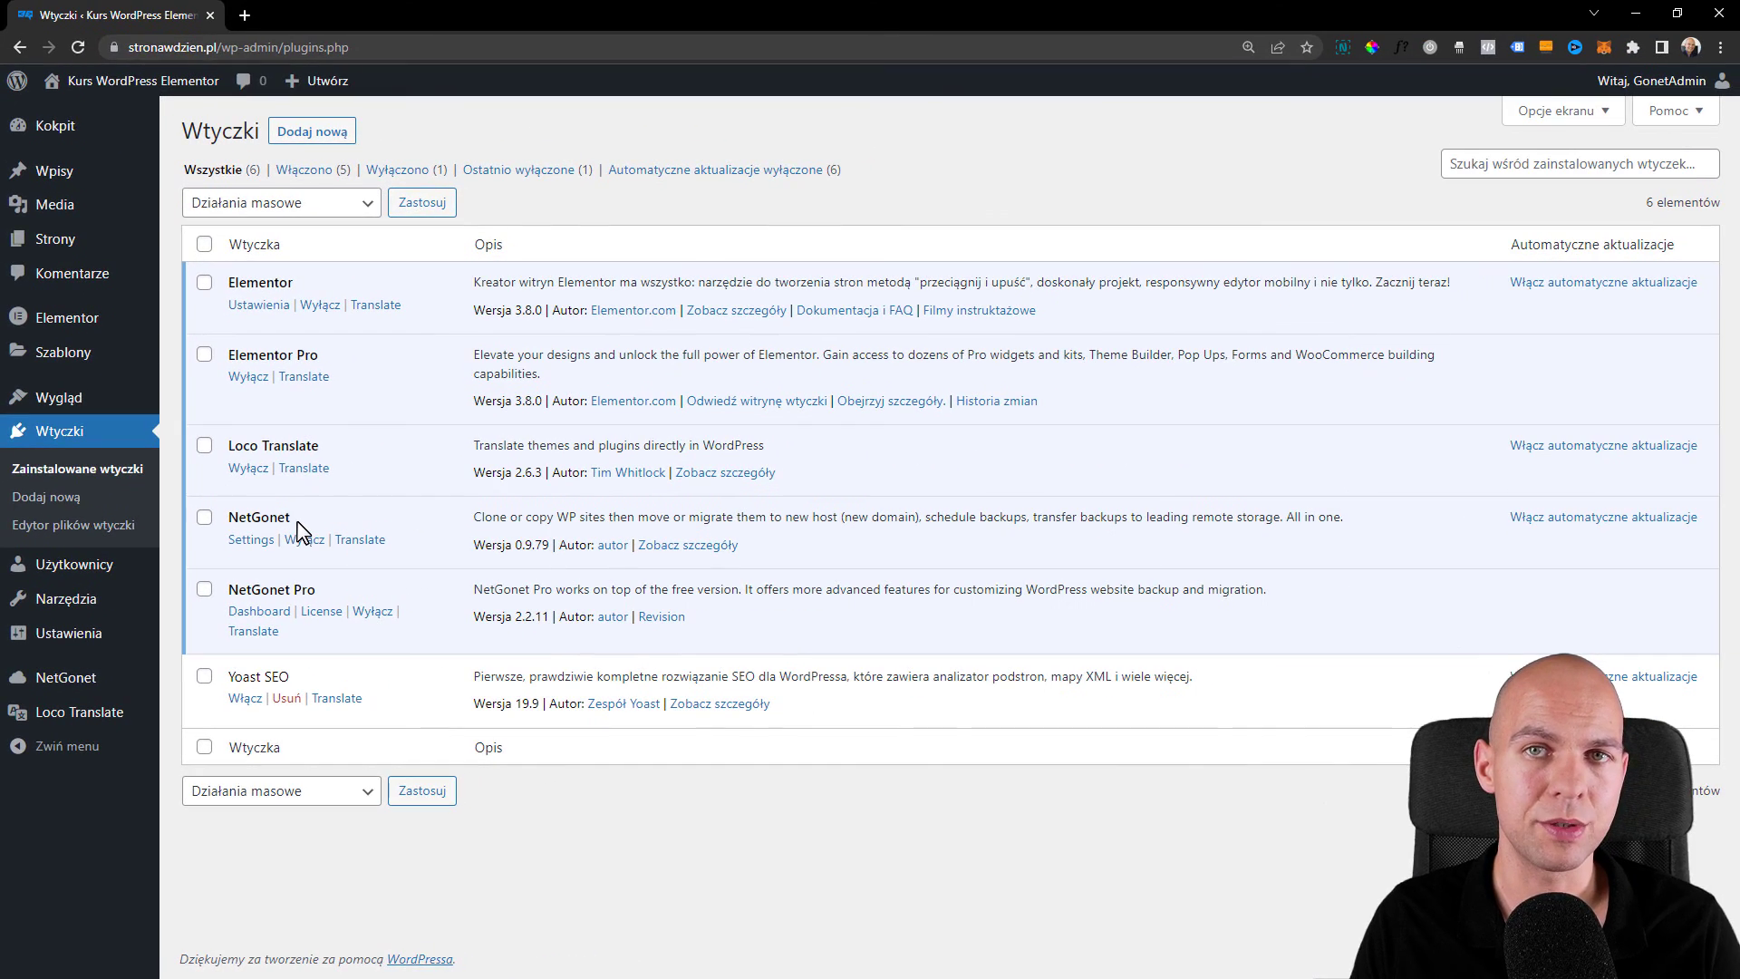
mouse_move(52, 690)
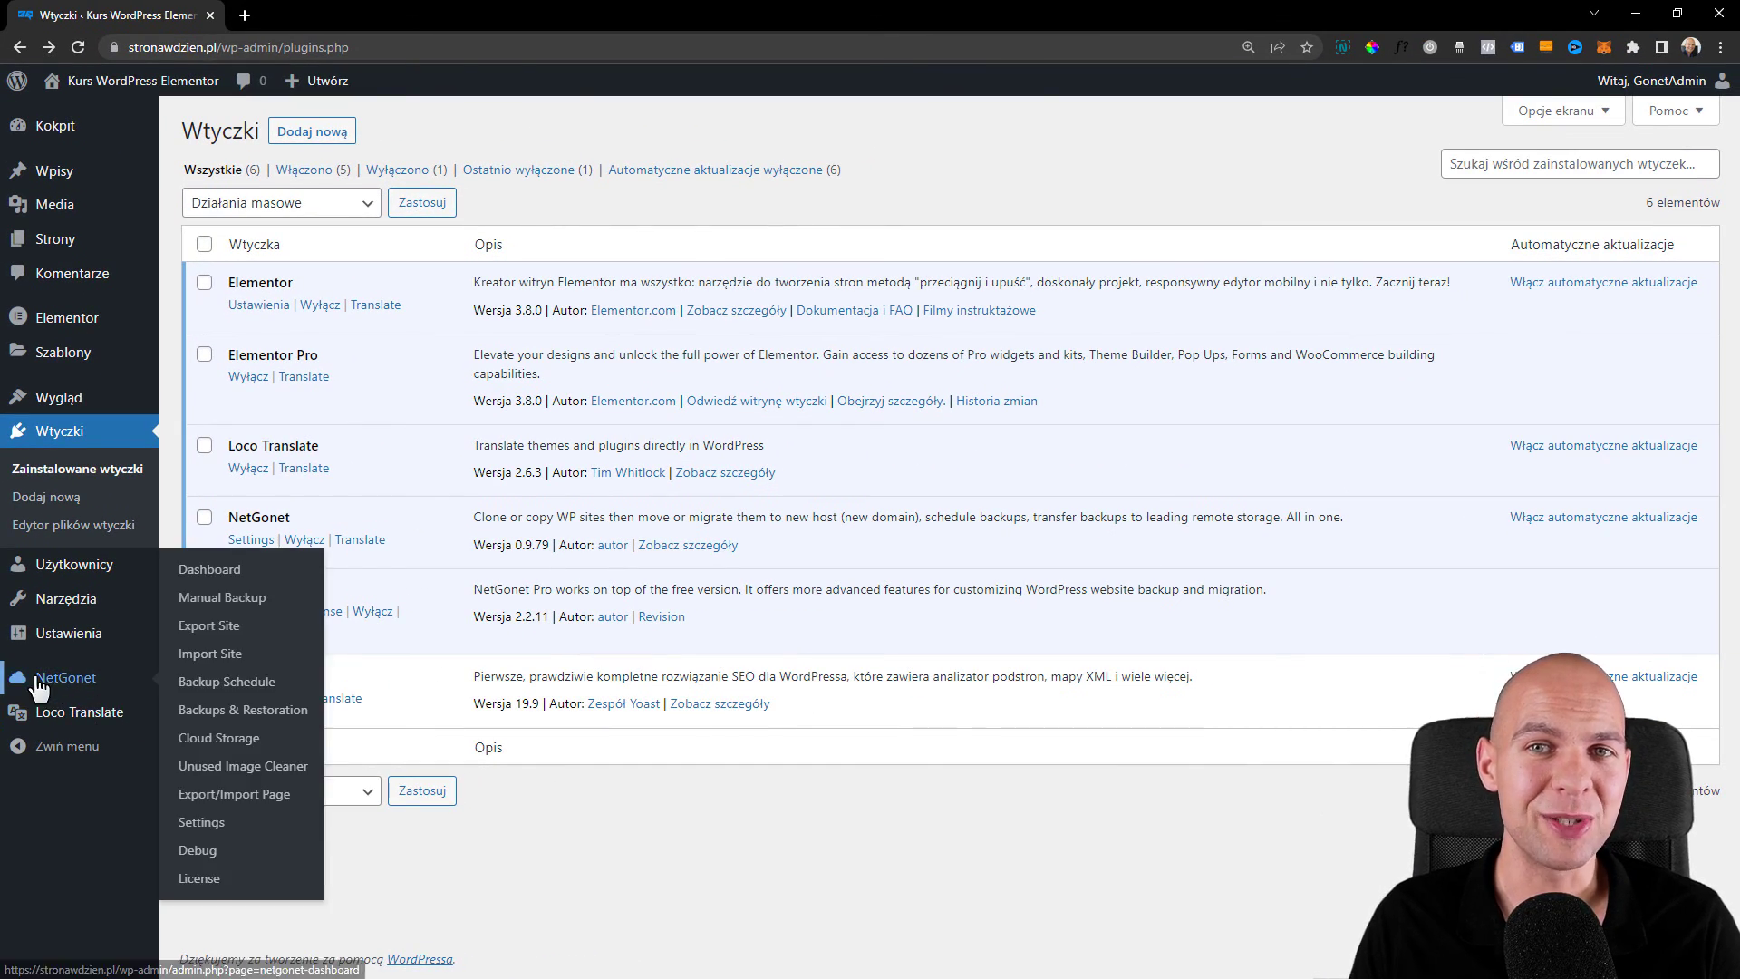